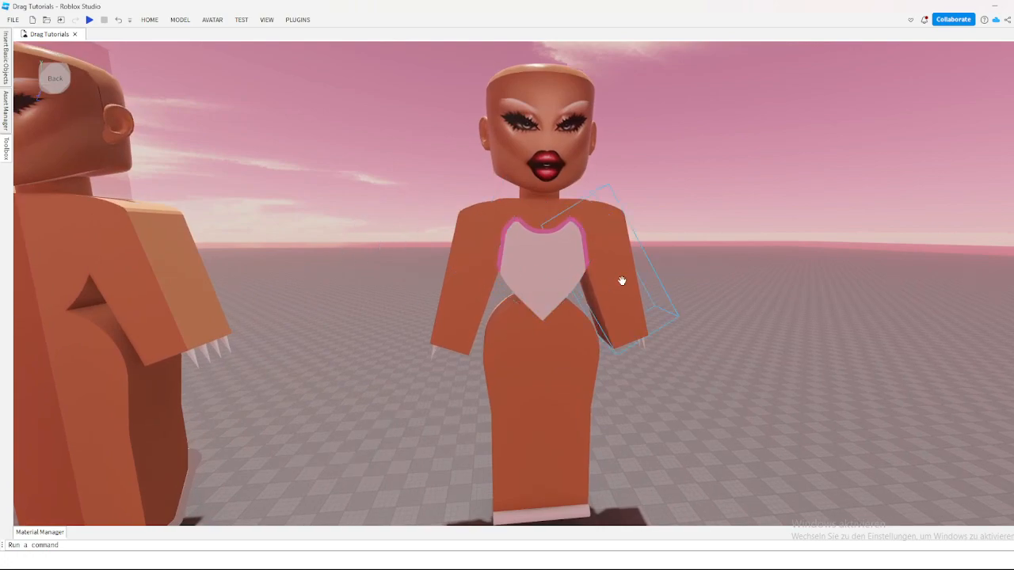
Step: Negate the arm of the figure with the heart-shaped chest piece
scroll(711, 269, "up", 5)
scroll(711, 263, "down", 4)
right_click_drag(712, 263, 715, 270)
scroll(713, 269, "down", 5)
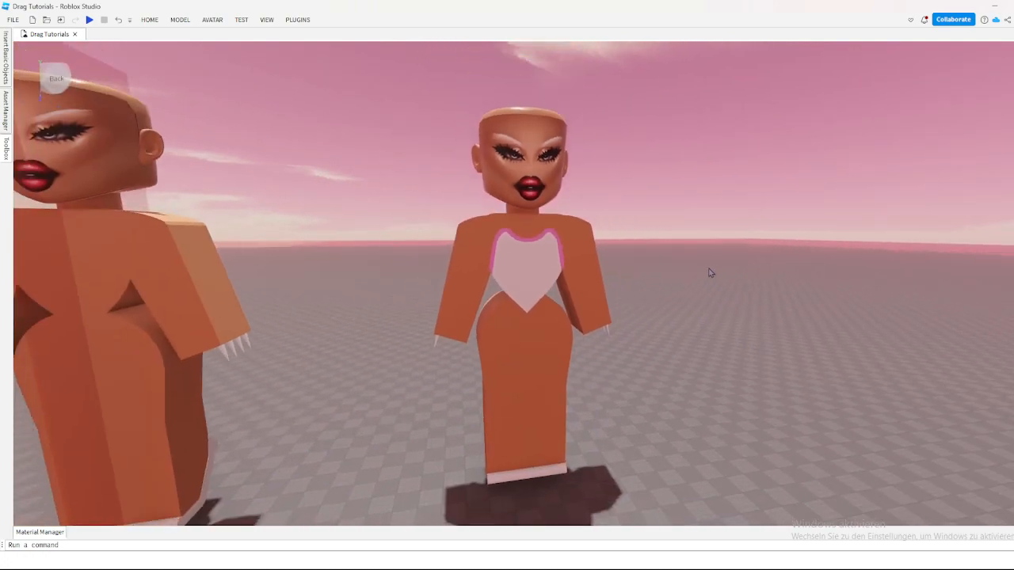
scroll(494, 287, "up", 5)
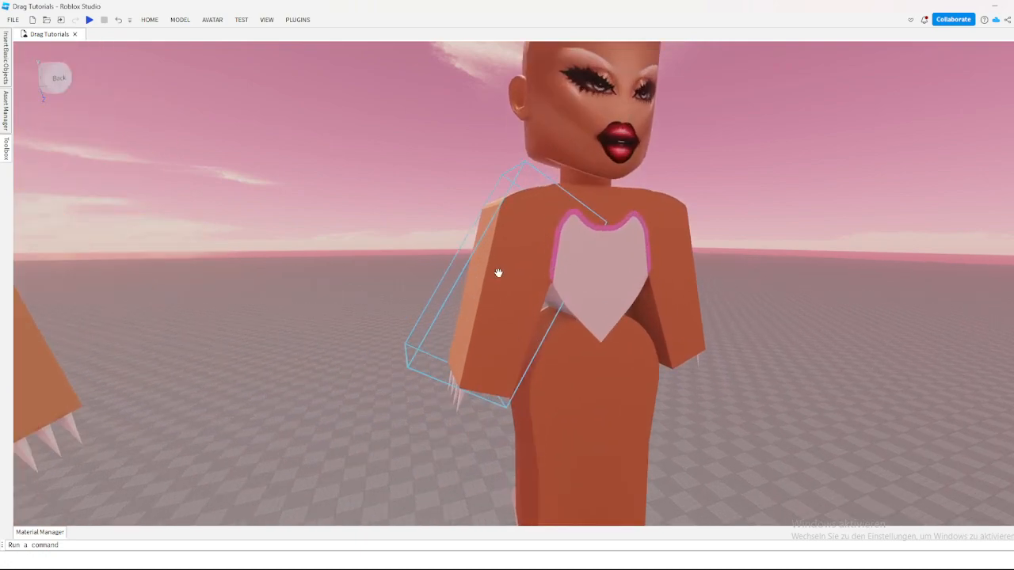
left_click(462, 306)
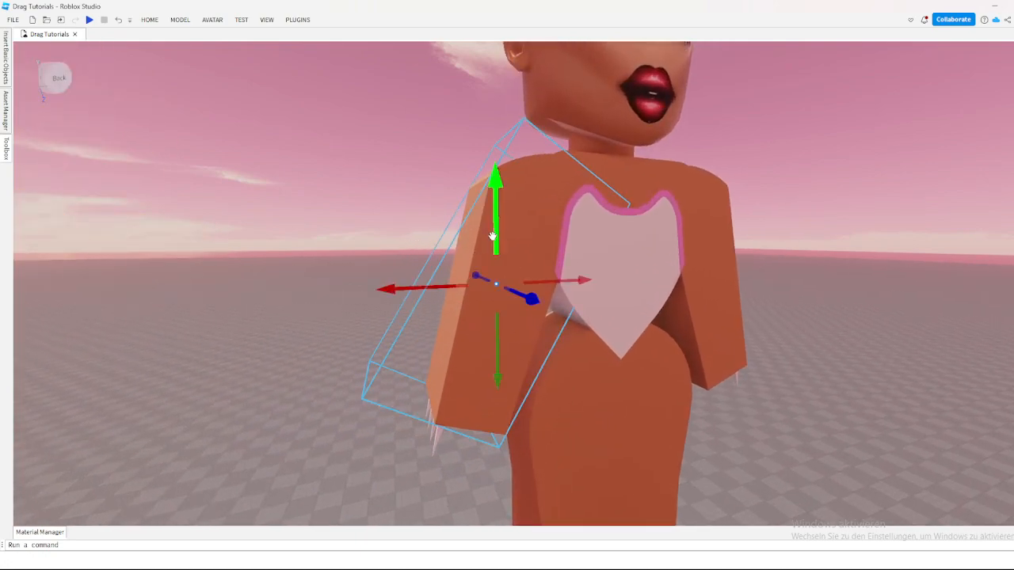
left_click(175, 21)
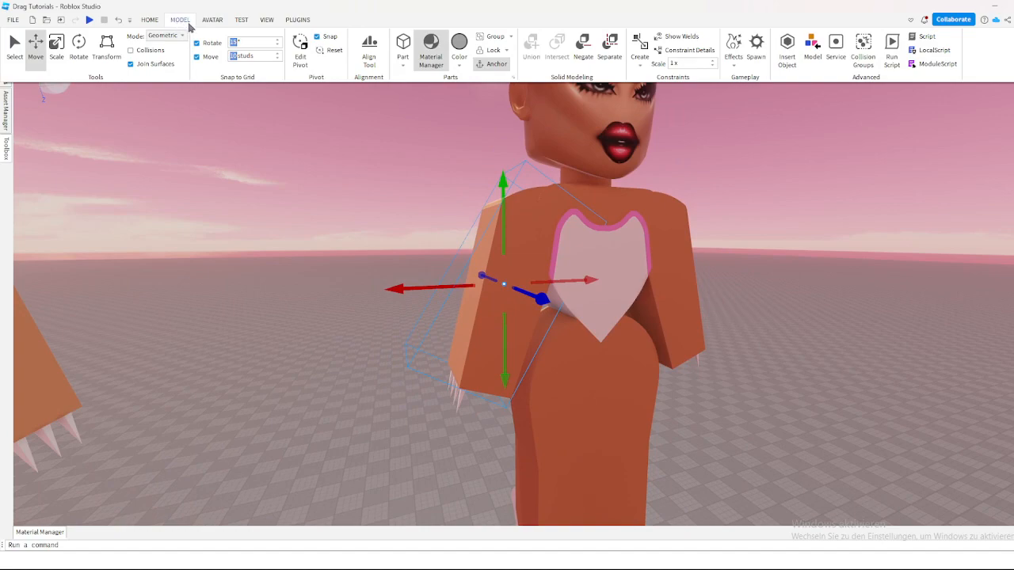
left_click(584, 53)
right_click_drag(693, 169, 693, 169)
key("w")
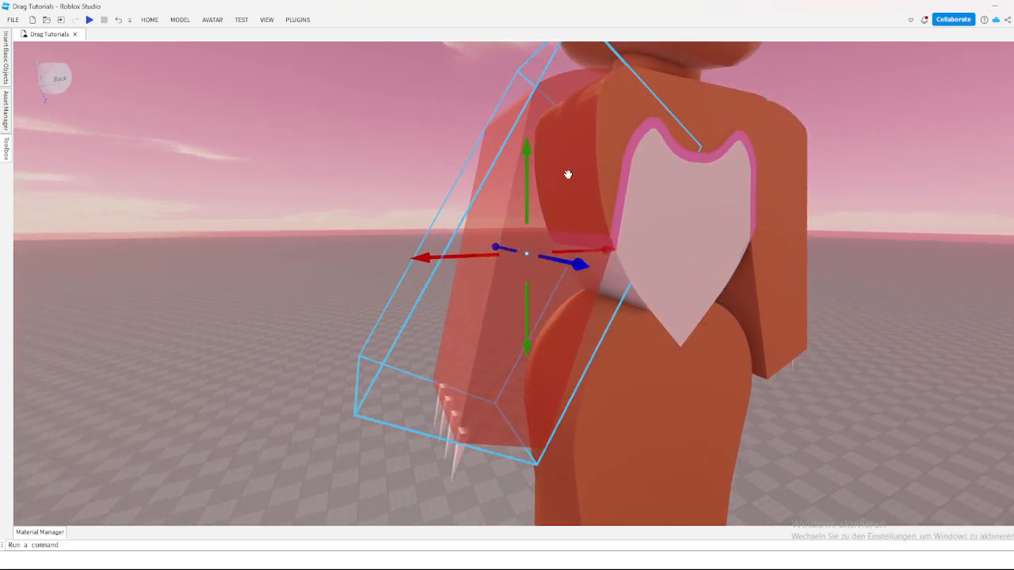
Step: Reverse the negation on the arm so it is a solid part again
right_click_drag(353, 171, 354, 170)
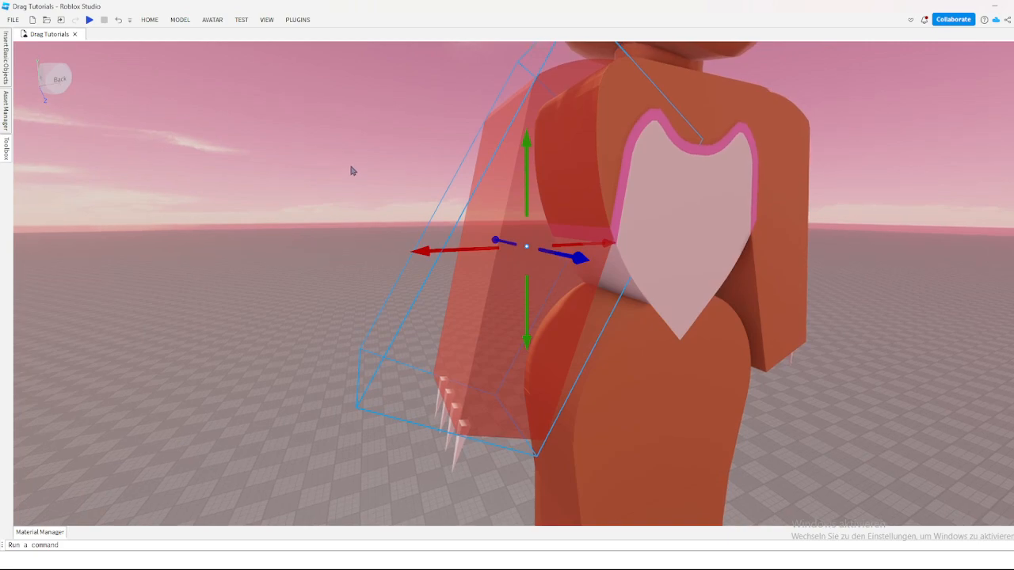
left_click(181, 21)
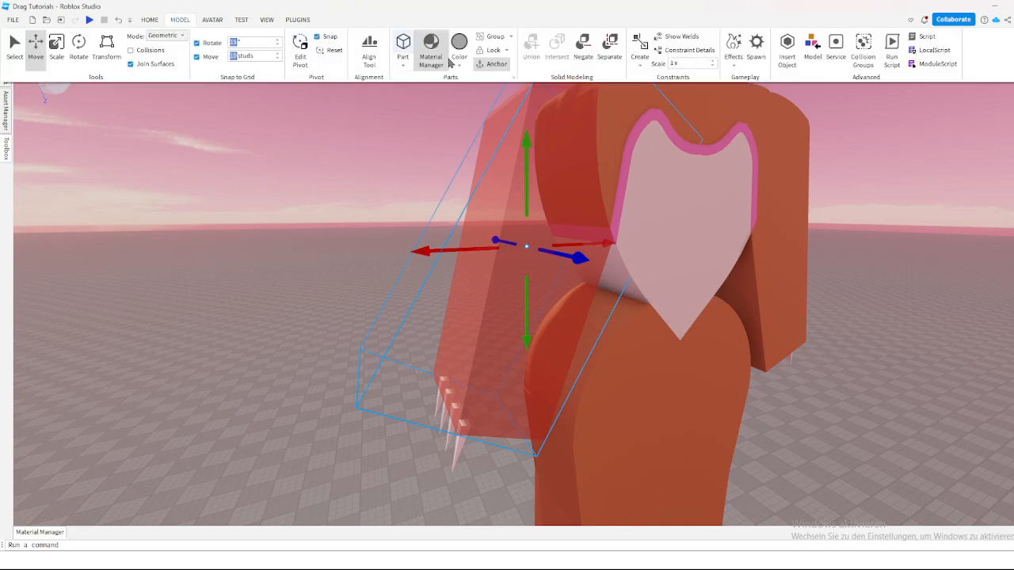
left_click(580, 60)
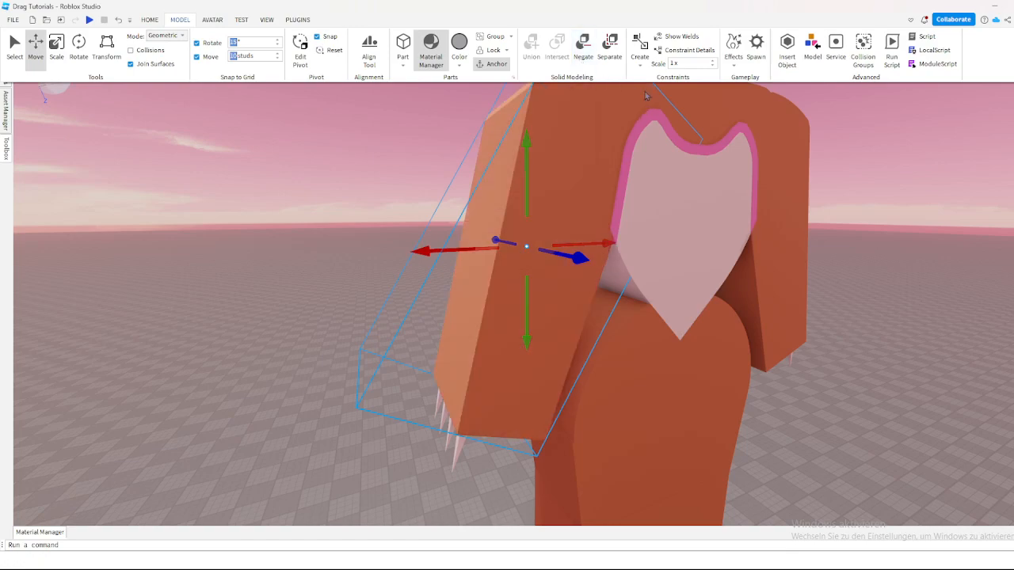
Step: Examine the heart-shaped chest piece on the example figure, and both figures side by side
left_click(880, 184)
key("a")
right_click_drag(879, 184, 878, 181)
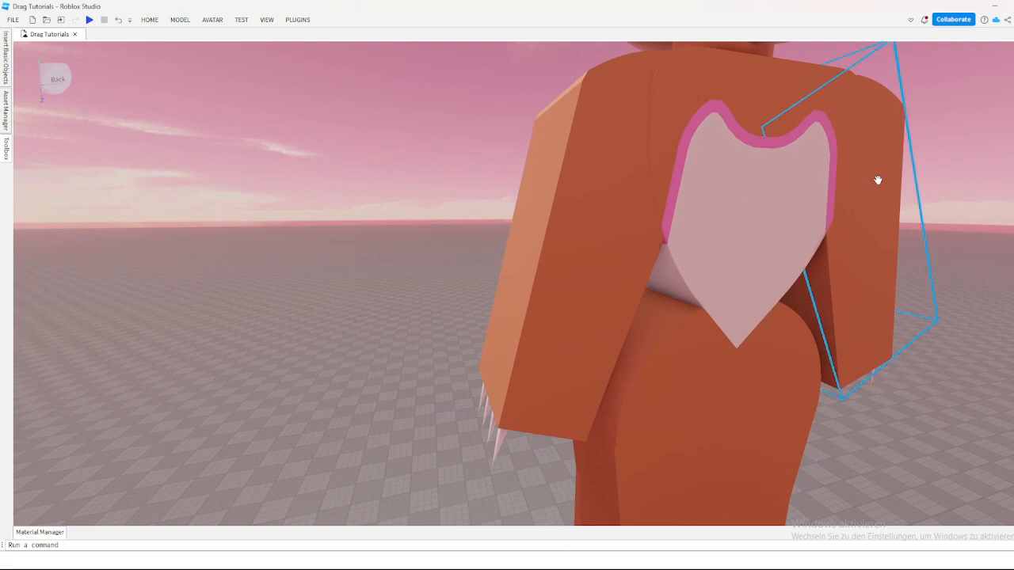
key("s")
key("q")
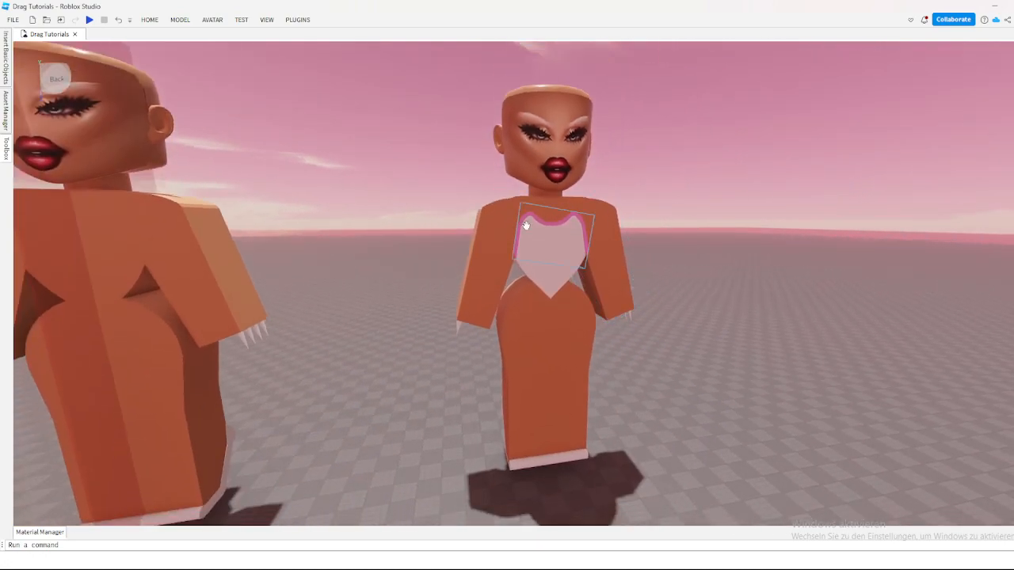
key("w")
key("s")
key("s")
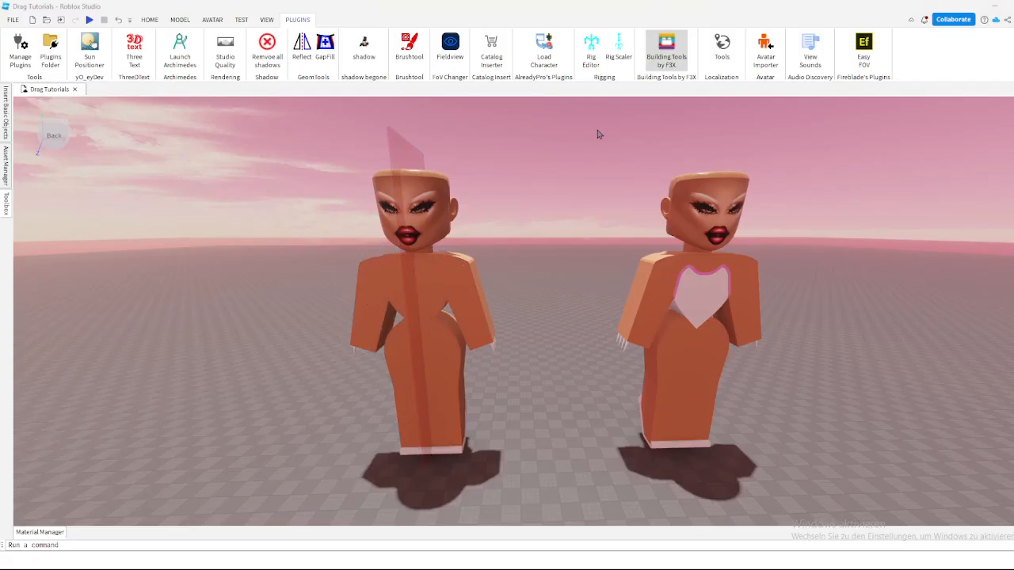
Step: Insert a new block part in front of the plain figure with the red centre plane
left_click(150, 19)
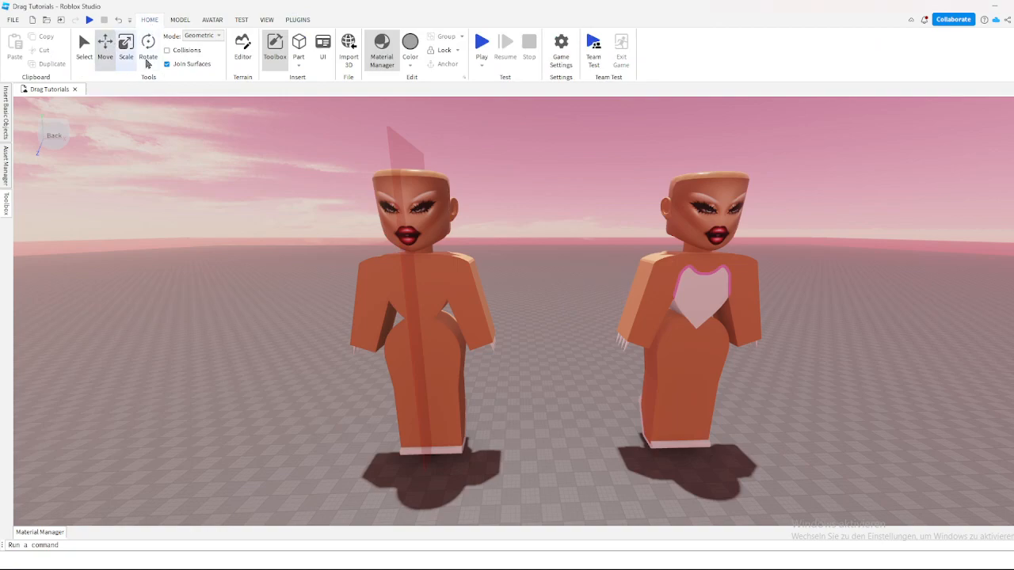
key("d")
key("a")
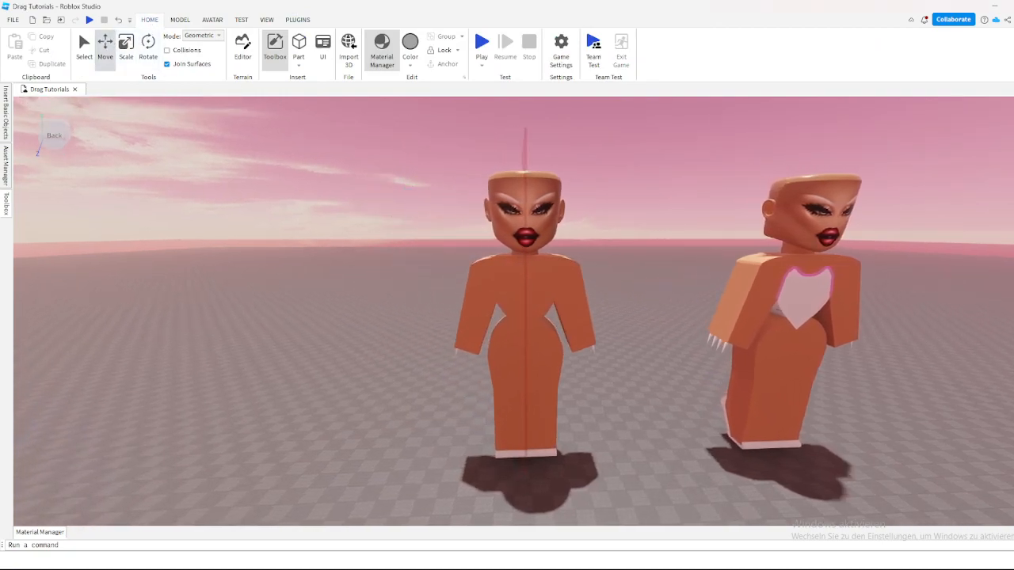
right_click_drag(356, 332, 337, 333)
key("w")
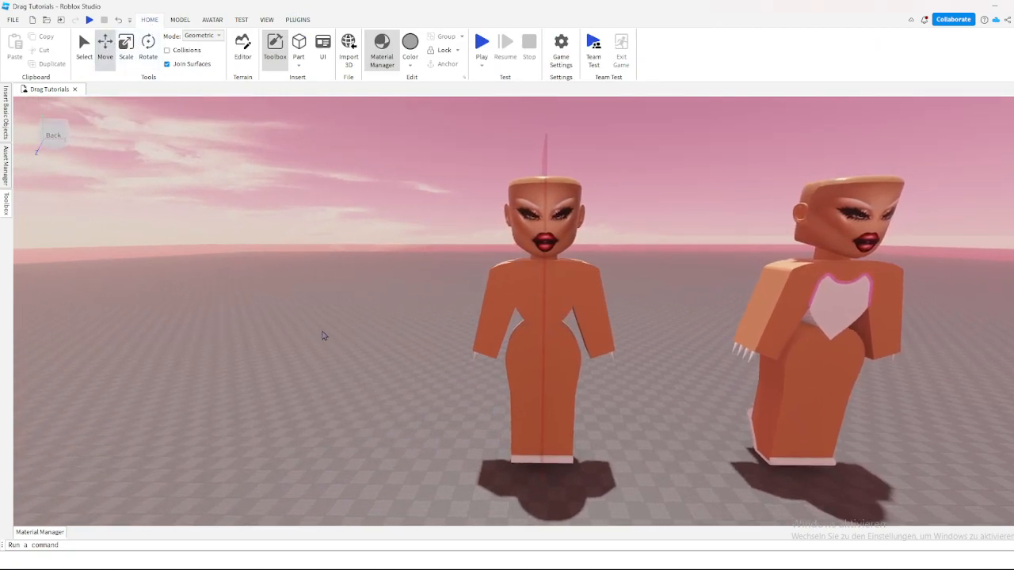
key("w")
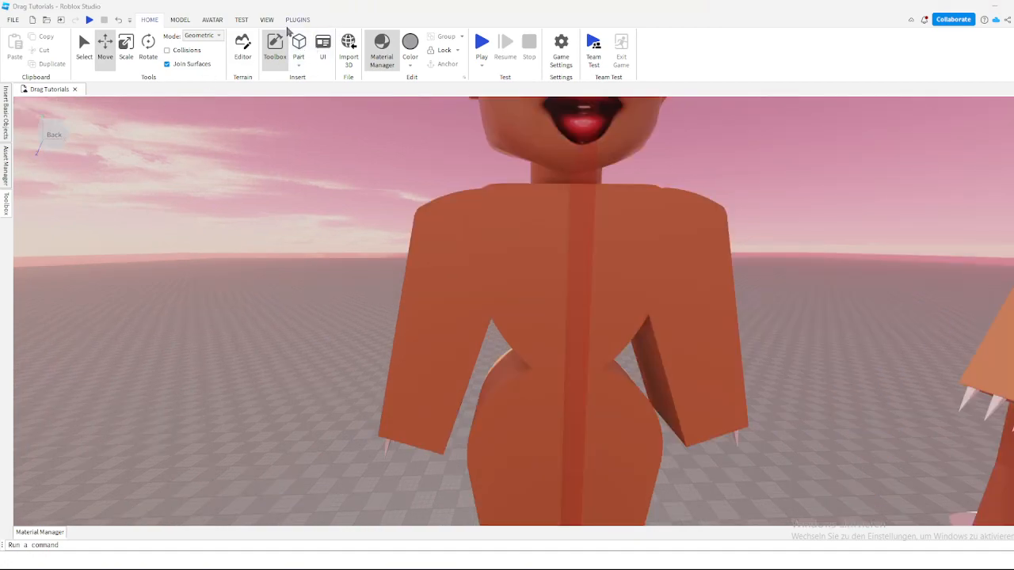
left_click(299, 46)
Step: Inspect the new block in front of the figure's head and look through the available part shapes
right_click_drag(422, 147, 469, 199)
key("w")
right_click_drag(515, 270, 552, 259)
left_click_drag(552, 259, 621, 286)
key("s")
key("w")
right_click_drag(622, 285, 619, 283)
key("d")
key("s")
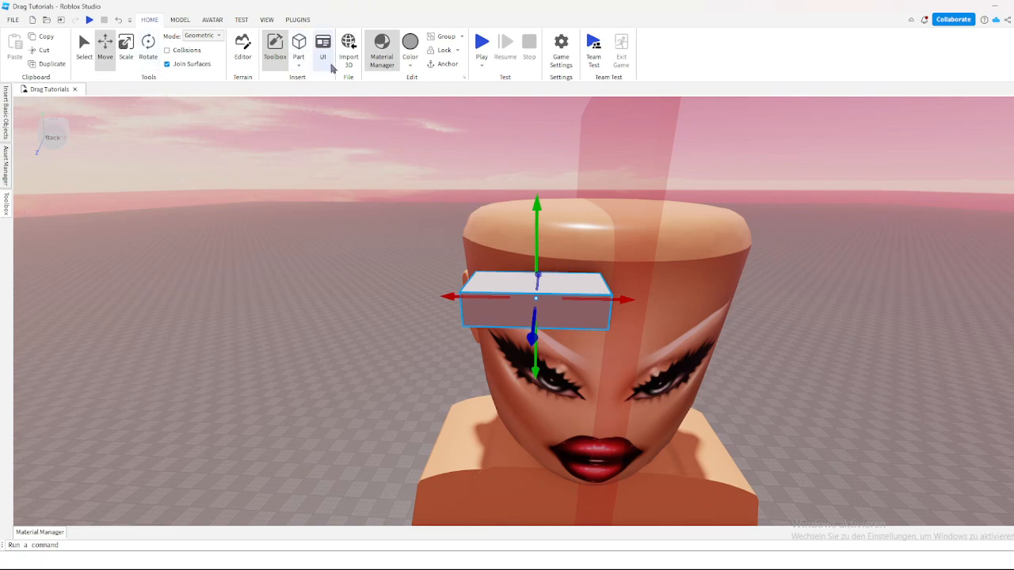
left_click(299, 65)
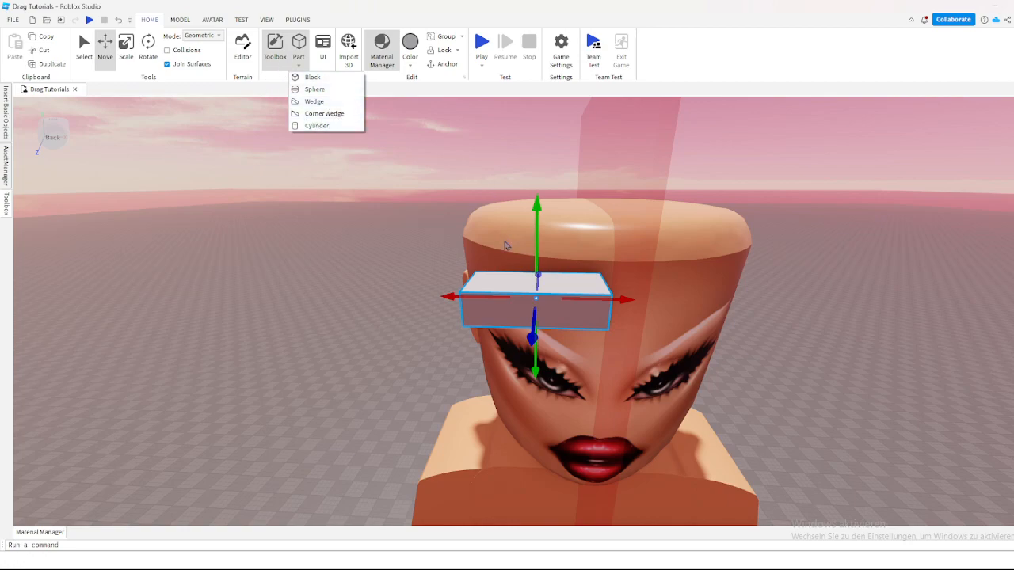
right_click_drag(480, 234, 478, 235)
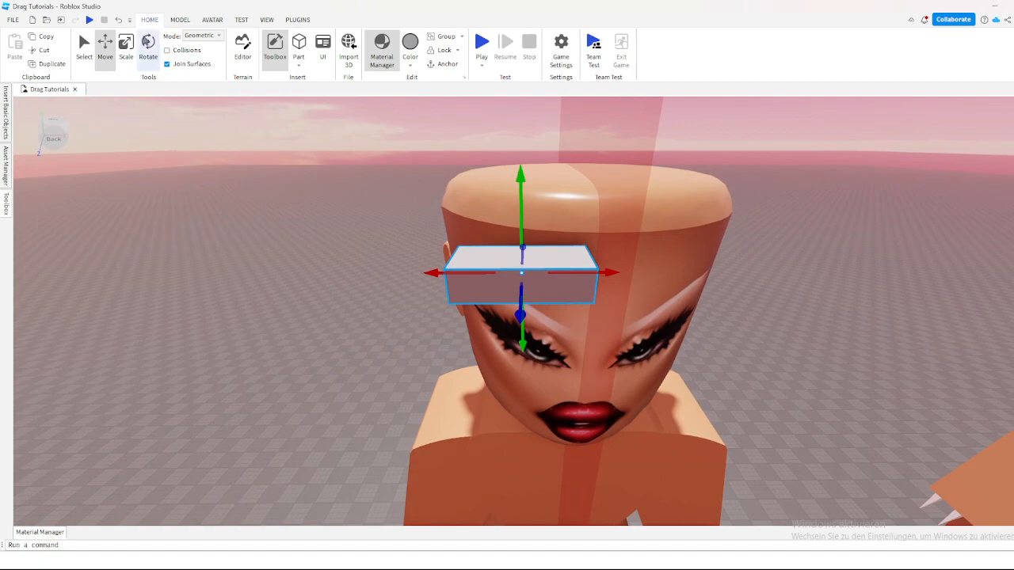
Step: Set the move snapping increment to 0 studs, keeping the block selected
left_click(180, 20)
left_click(254, 56)
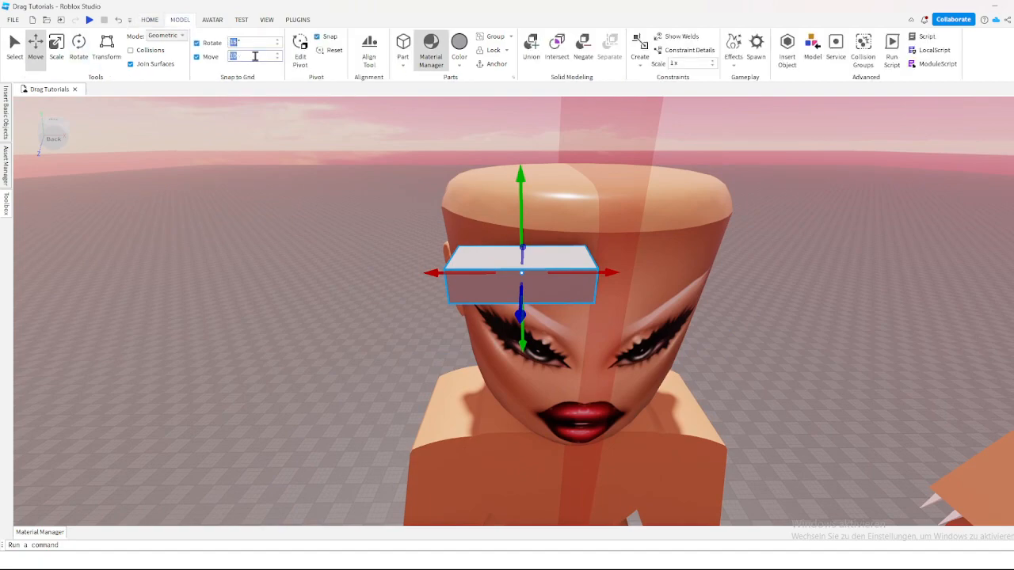
type("0")
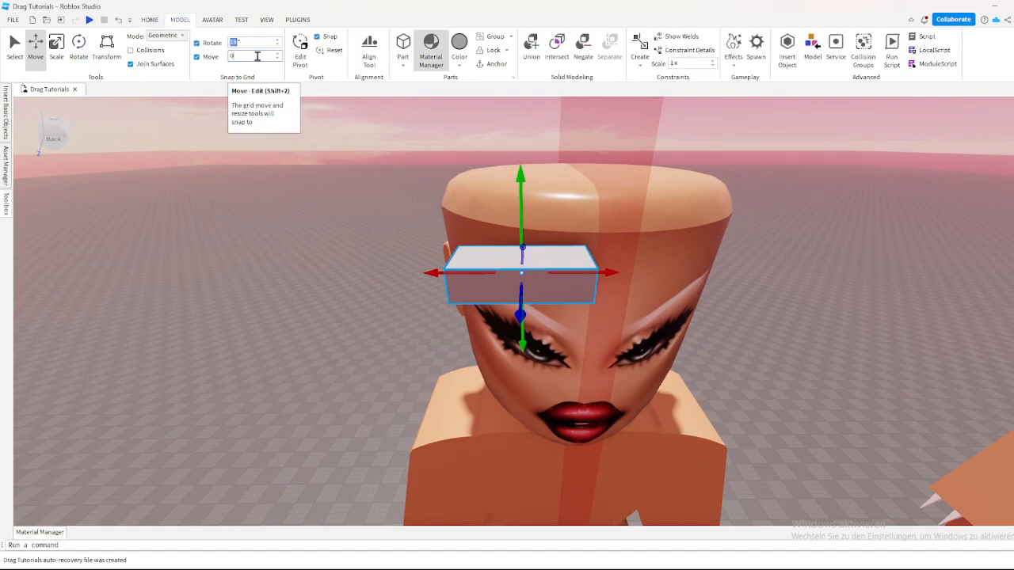
left_click(390, 206)
left_click(506, 270)
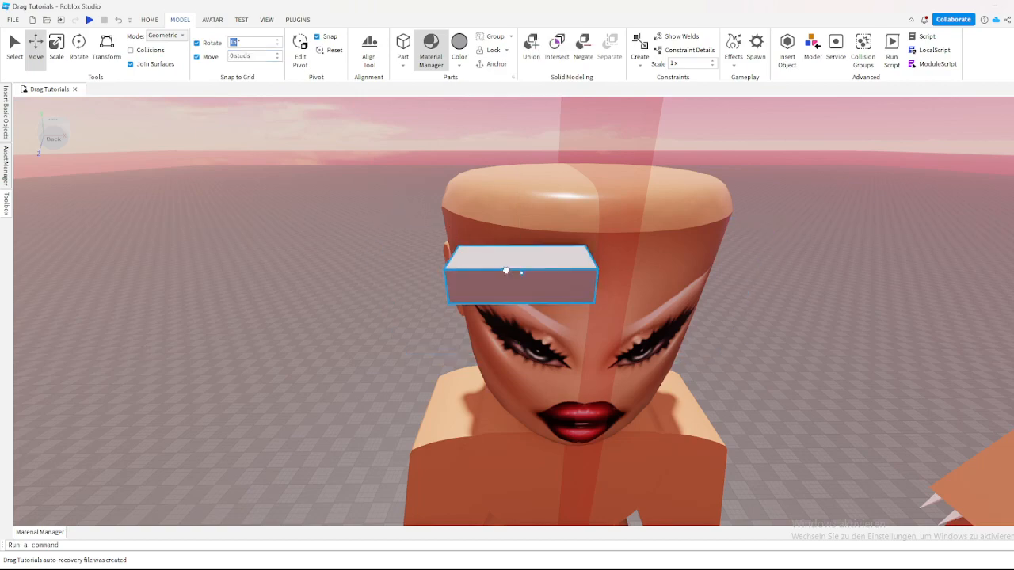
Step: Rotate the block a quarter turn about its vertical axis so its long side points towards the figure
left_click(150, 19)
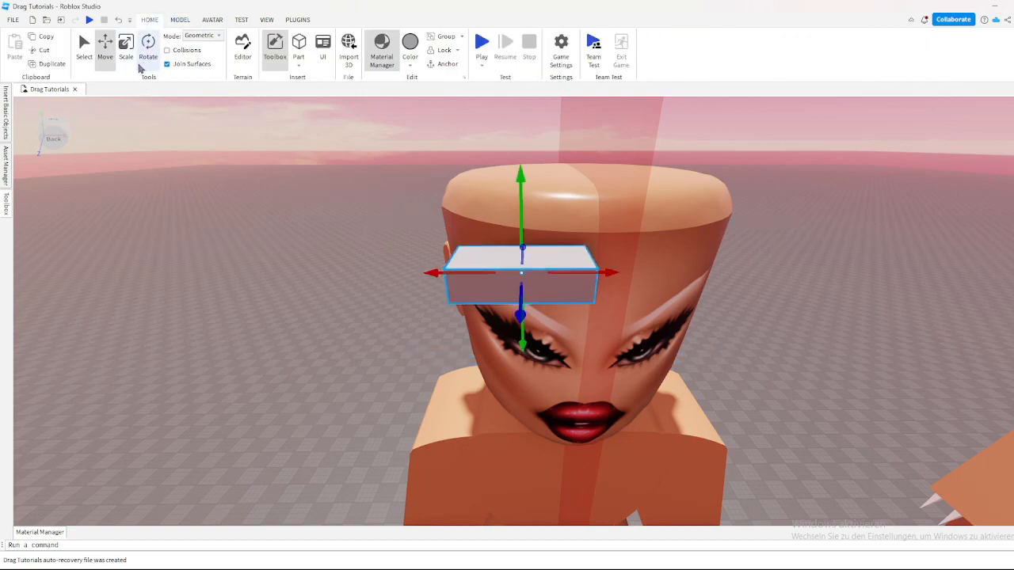
left_click(149, 52)
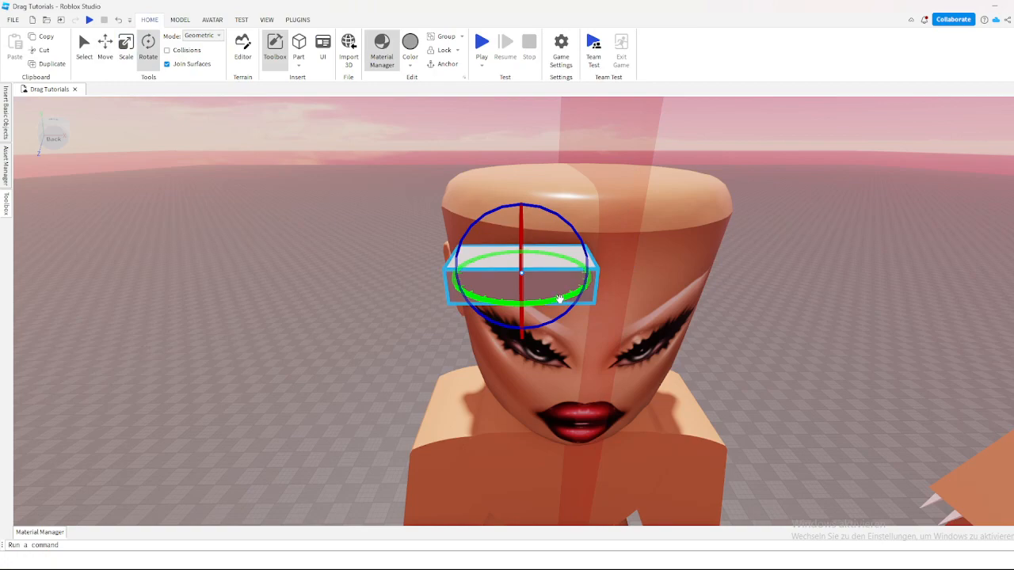
left_click_drag(558, 300, 478, 279)
mouse_move(541, 258)
right_mouse_down()
mouse_move(531, 267)
mouse_move(594, 253)
mouse_move(556, 267)
right_mouse_up()
Step: Move the block down from the head to the upper chest, next to the red centre plane
left_click(105, 46)
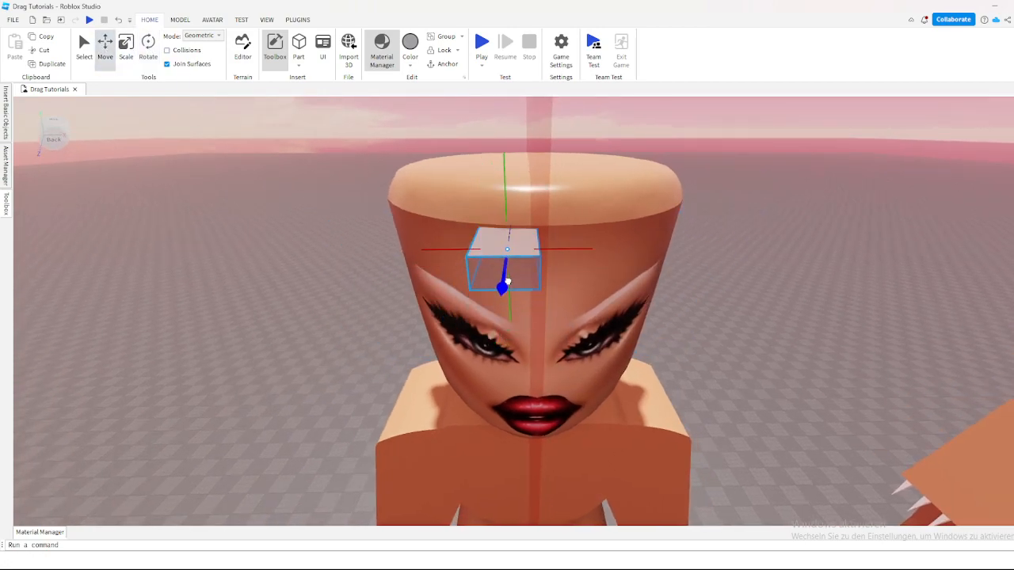
left_click_drag(505, 187, 515, 167)
key("q")
key("w")
right_click_drag(519, 176, 519, 176)
left_click_drag(501, 203, 499, 207)
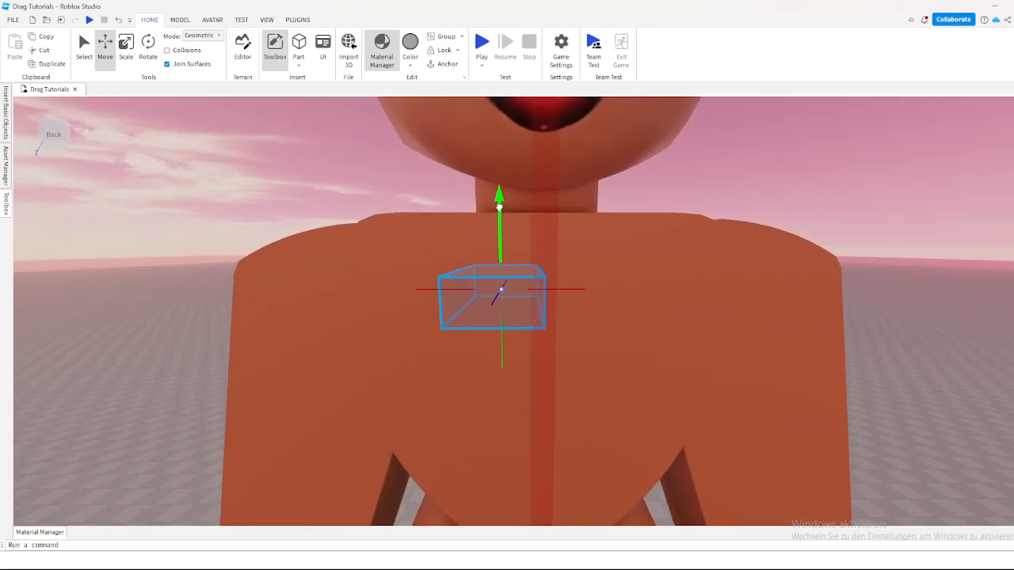
left_click_drag(506, 246, 505, 263)
Step: Scale the block down in width and height into a thin bar beside the chest's centre plane
key("ctrl+4")
key("ctrl+3")
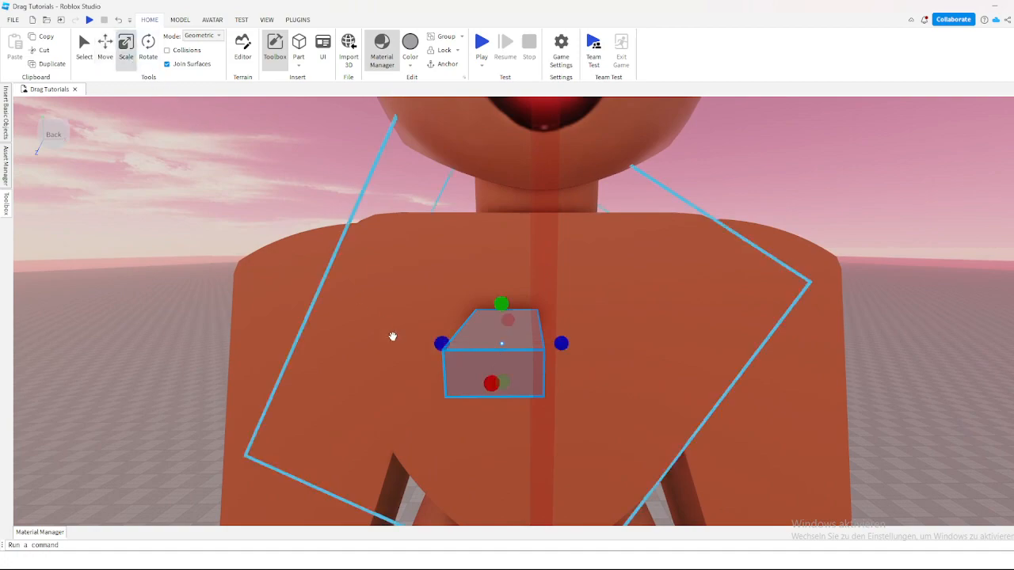
left_click_drag(484, 344, 489, 344)
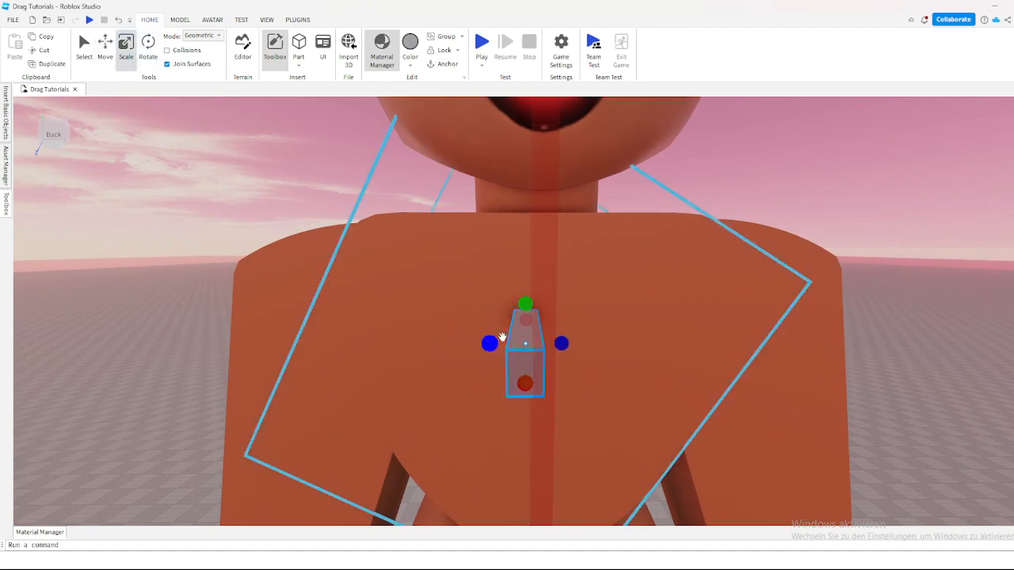
left_click_drag(528, 300, 530, 308)
right_click_drag(530, 308, 531, 308)
Step: Adjust the bar's length from the side, extending its inner end into the figure's chest
key("a")
key("d")
right_click_drag(627, 292, 627, 293)
key("a")
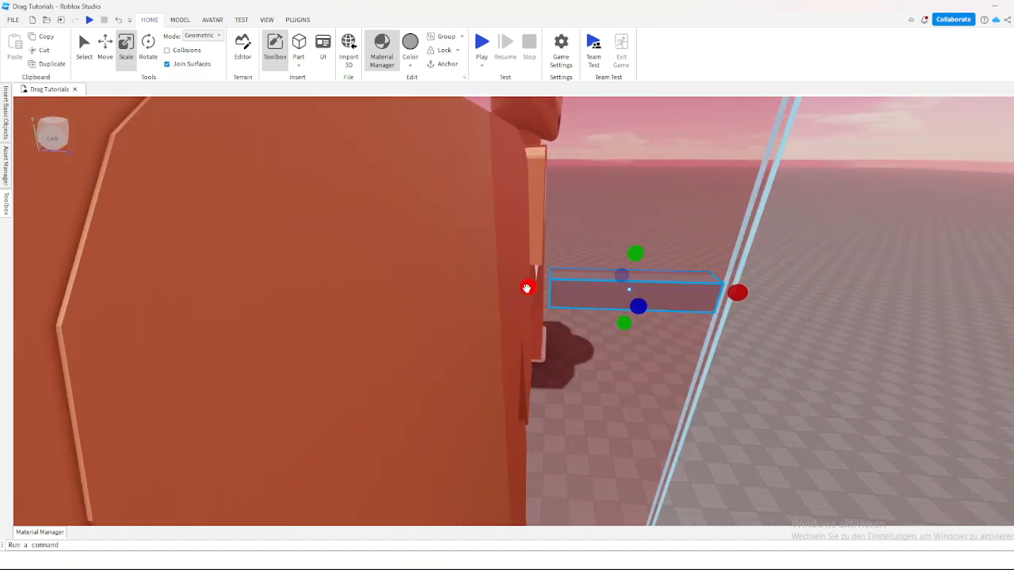
left_click(527, 288)
key("d")
right_click_drag(527, 288, 564, 293)
key("w")
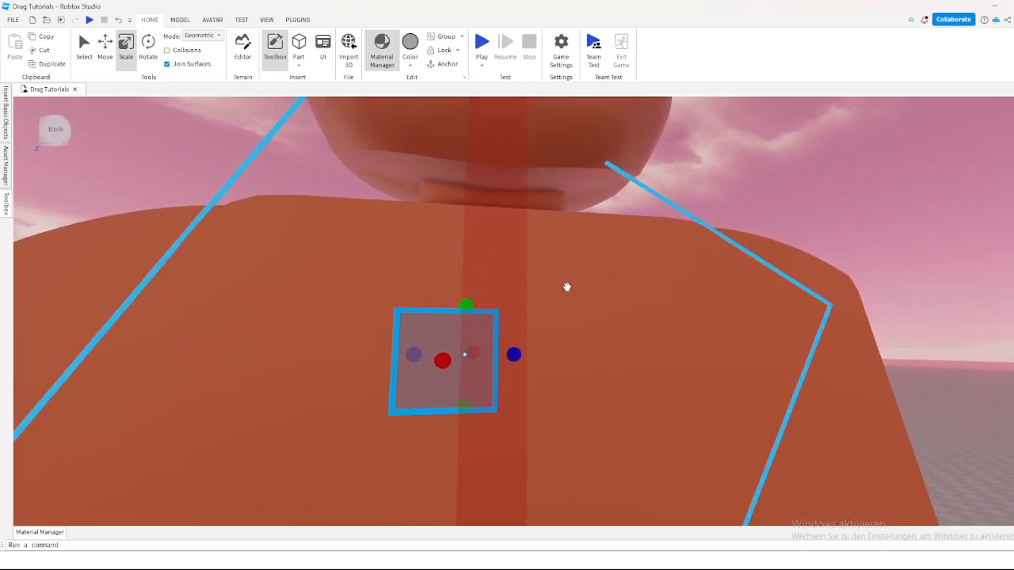
right_click_drag(571, 213, 531, 287)
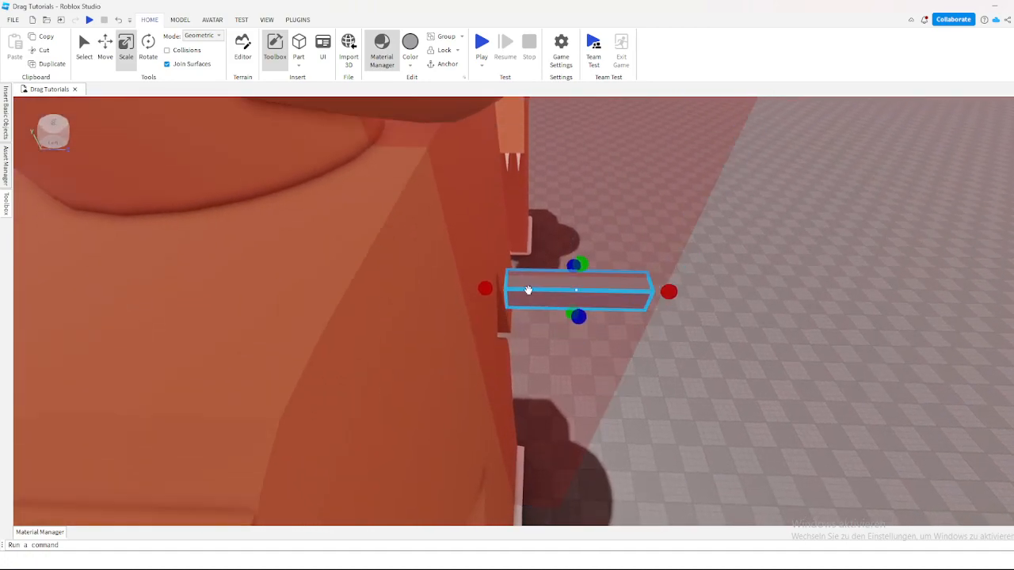
left_click_drag(486, 292, 485, 291)
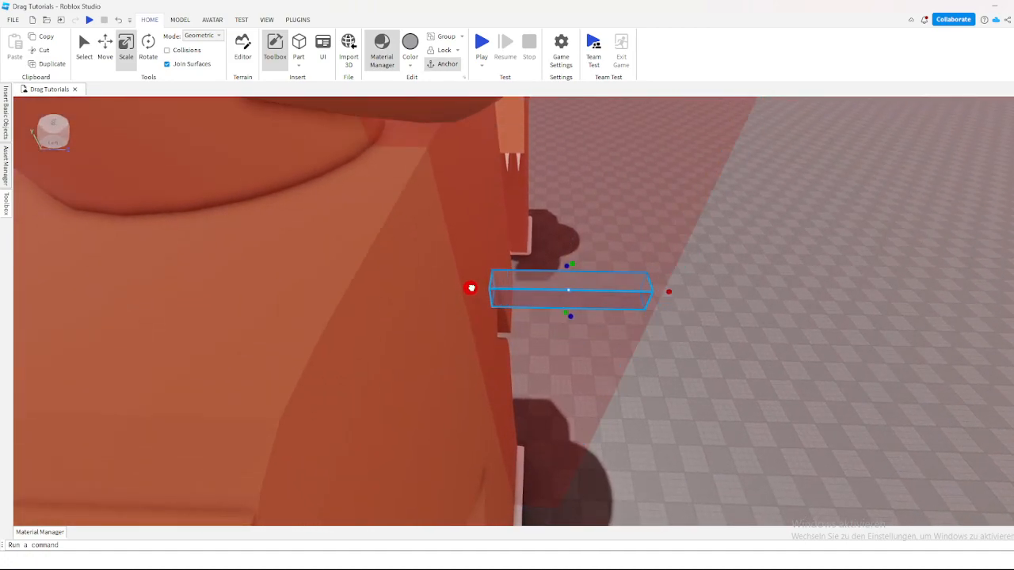
right_click_drag(465, 273, 642, 301)
Step: Launch the Archimedes plugin with the chest bar selected
scroll(642, 301, "up", 4)
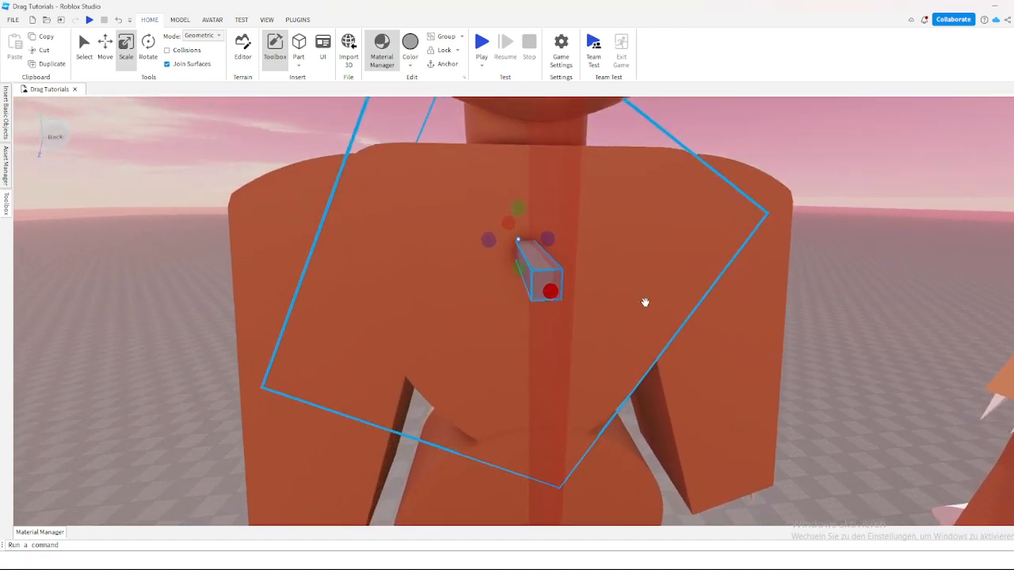
scroll(509, 296, "down", 4)
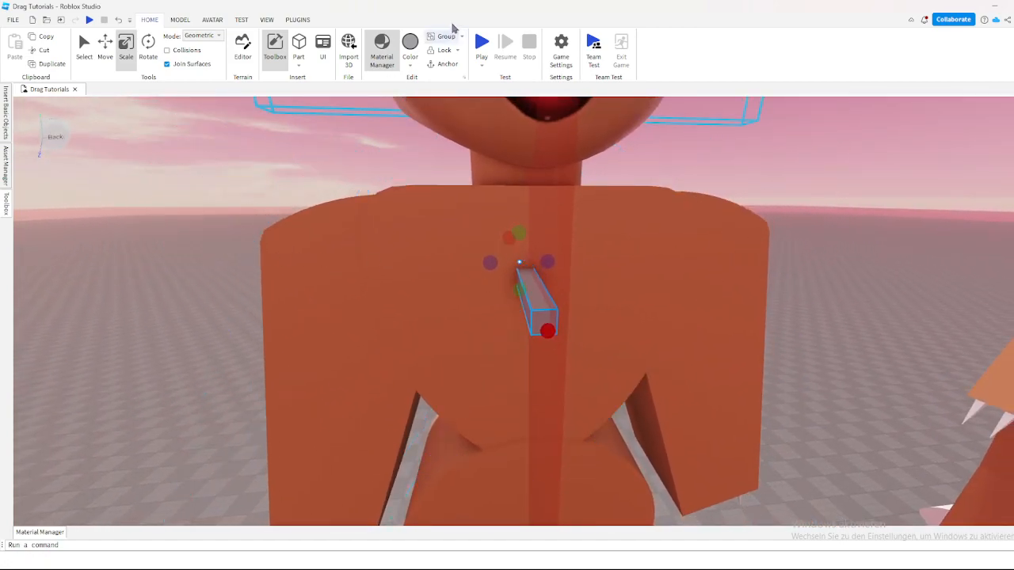
left_click(299, 19)
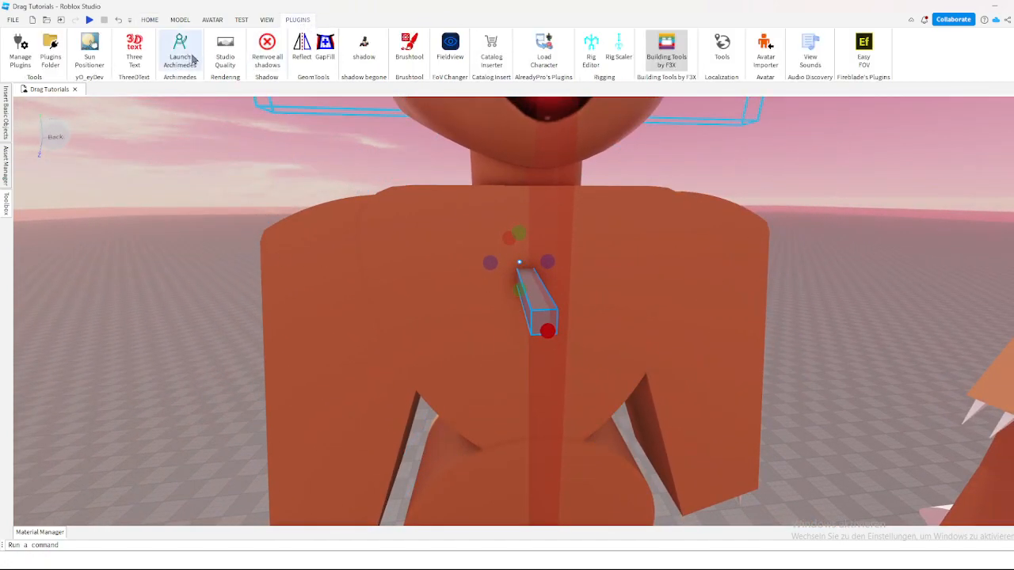
left_click(191, 50)
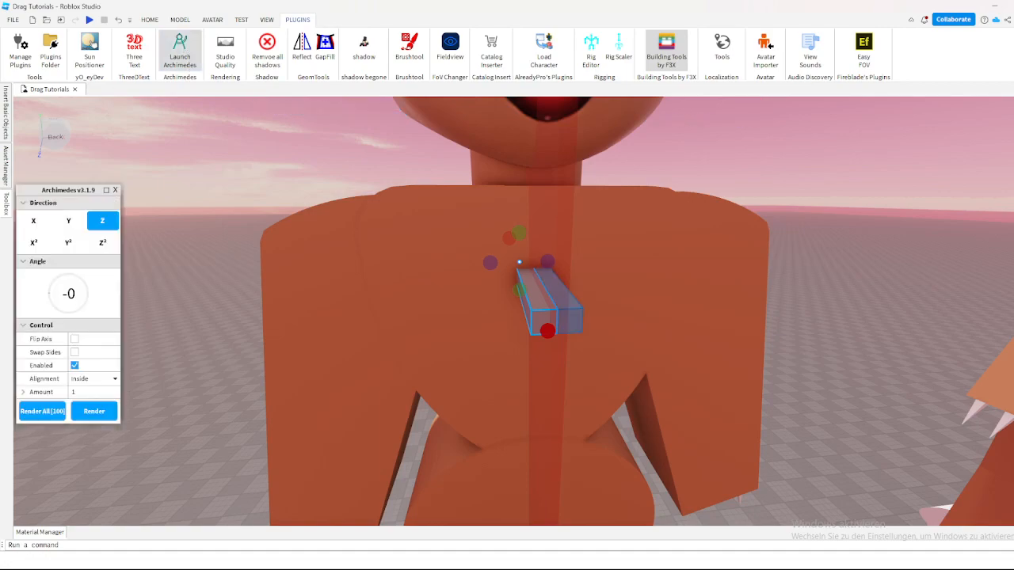
Step: Try the Z² and Y bend directions on the chest bar and set the direction back to Z
key("a")
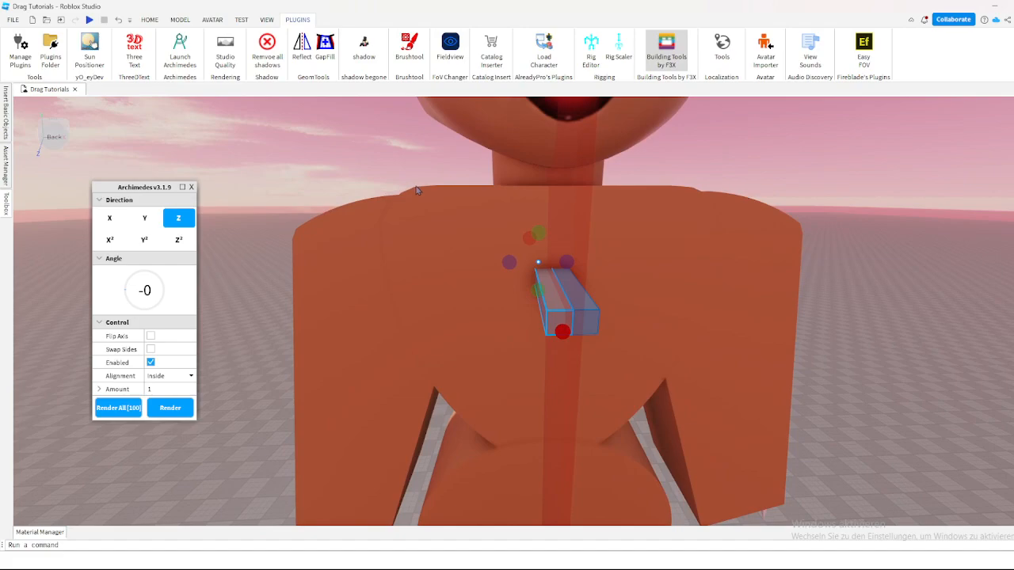
key("w")
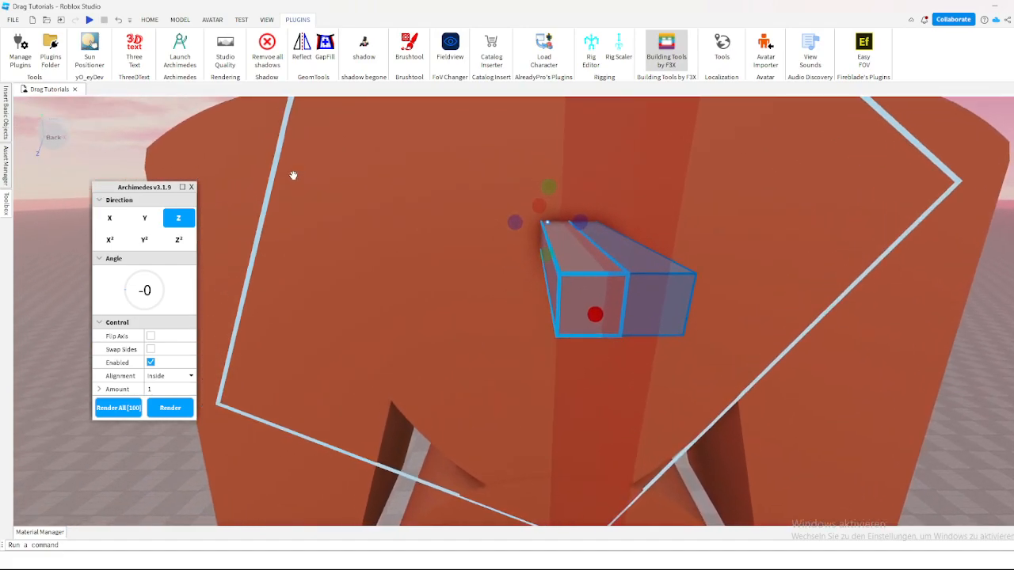
key("f")
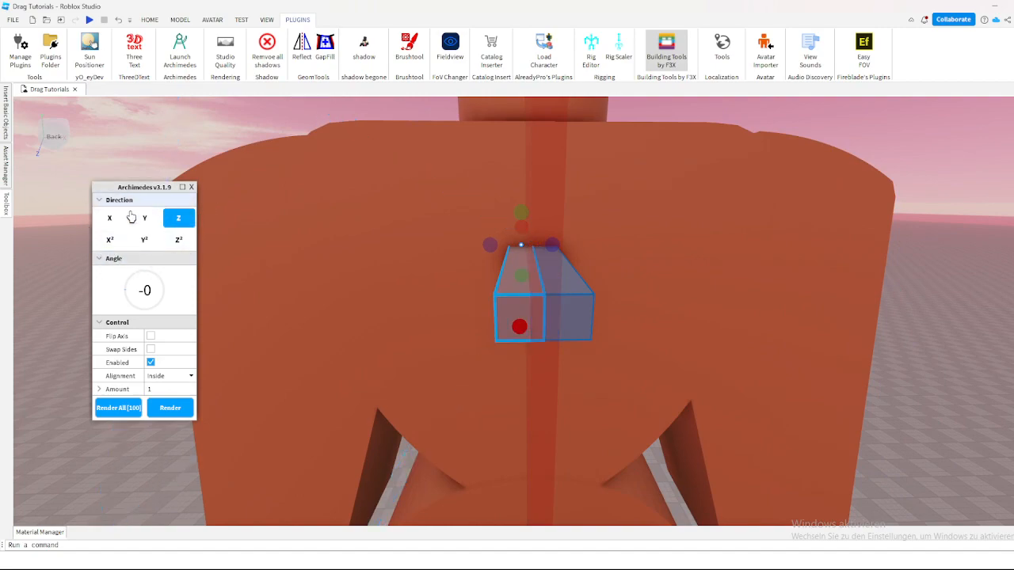
left_click(177, 241)
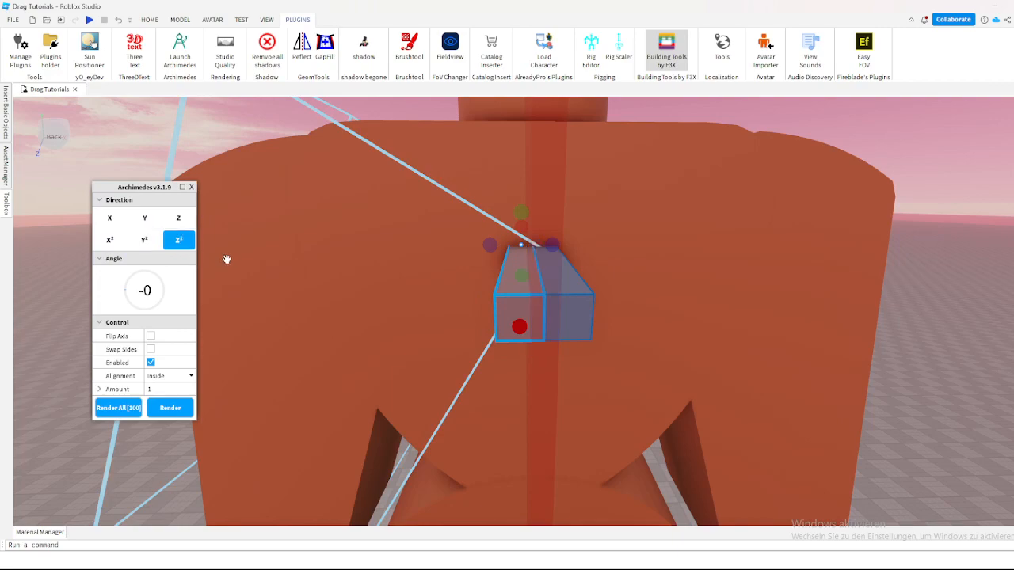
left_click(143, 225)
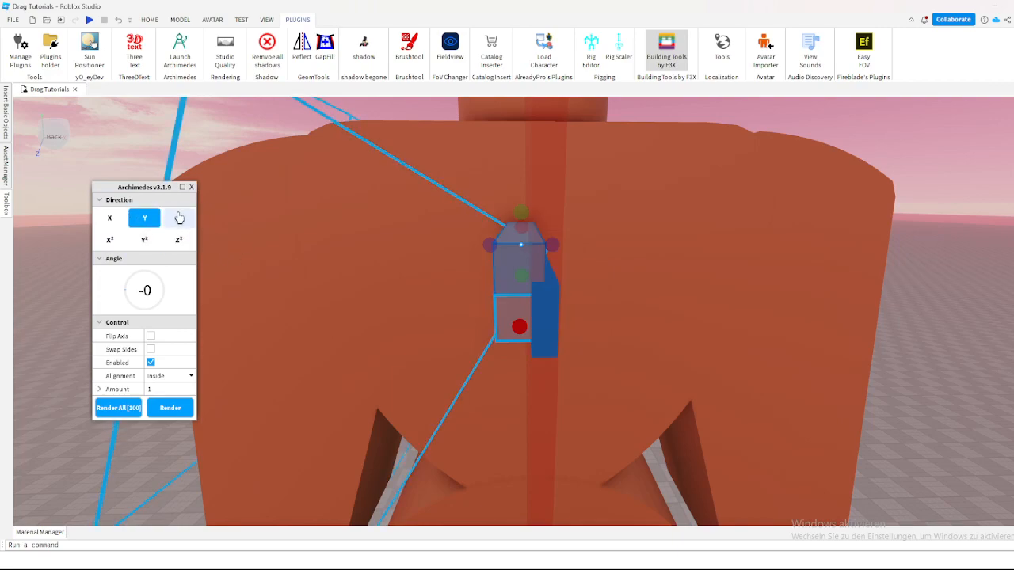
left_click(179, 220)
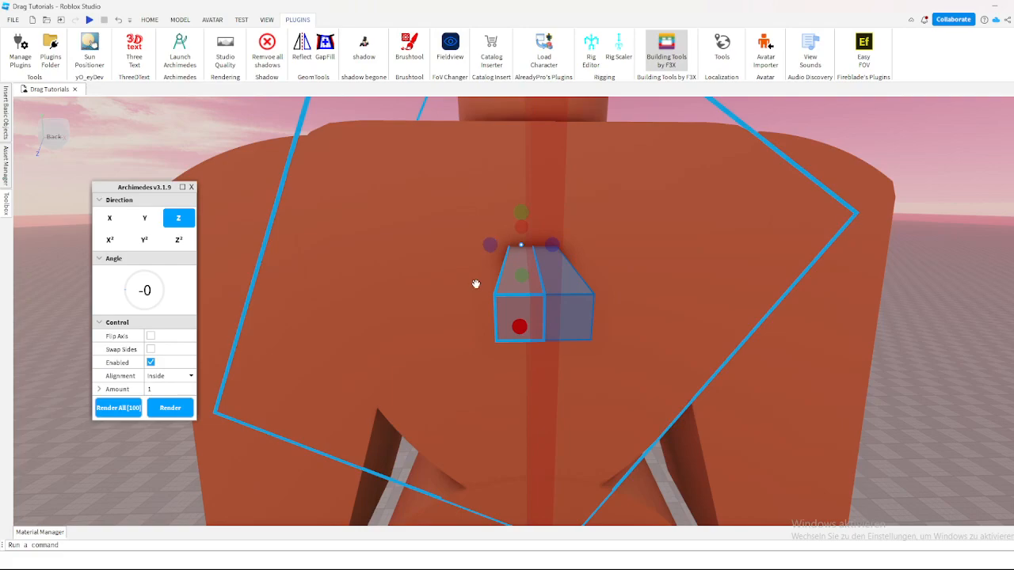
Step: Enable Swap Sides for the chest bar's curve and set its bend angle to 29
right_click_drag(396, 308, 388, 317)
key("s")
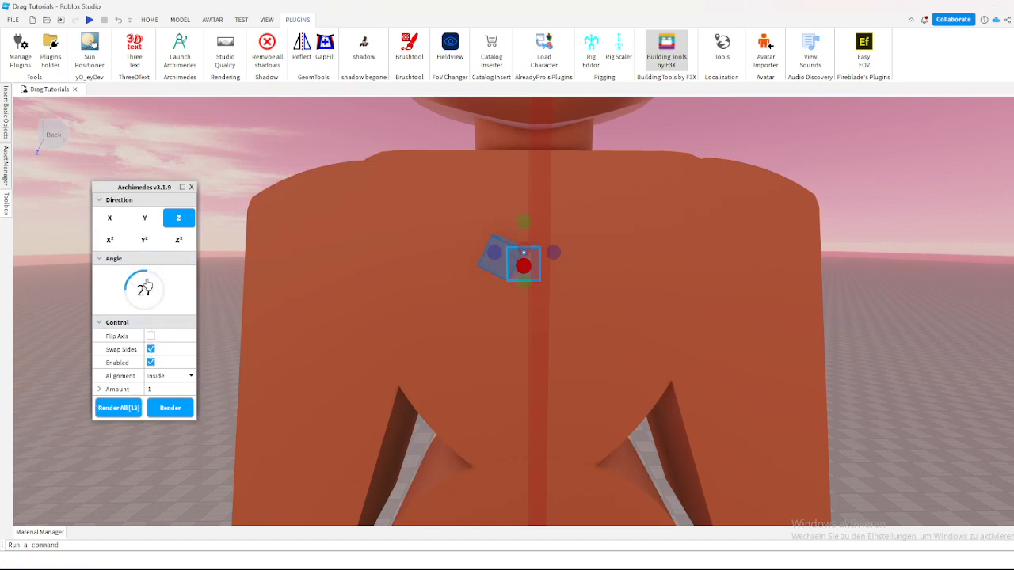
key("w")
key("a")
key("e")
mouse_move(148, 279)
left_mouse_down()
mouse_move(183, 290)
mouse_move(146, 315)
mouse_move(162, 279)
mouse_move(126, 286)
mouse_move(151, 277)
left_mouse_up()
scroll(334, 278, "down", 5)
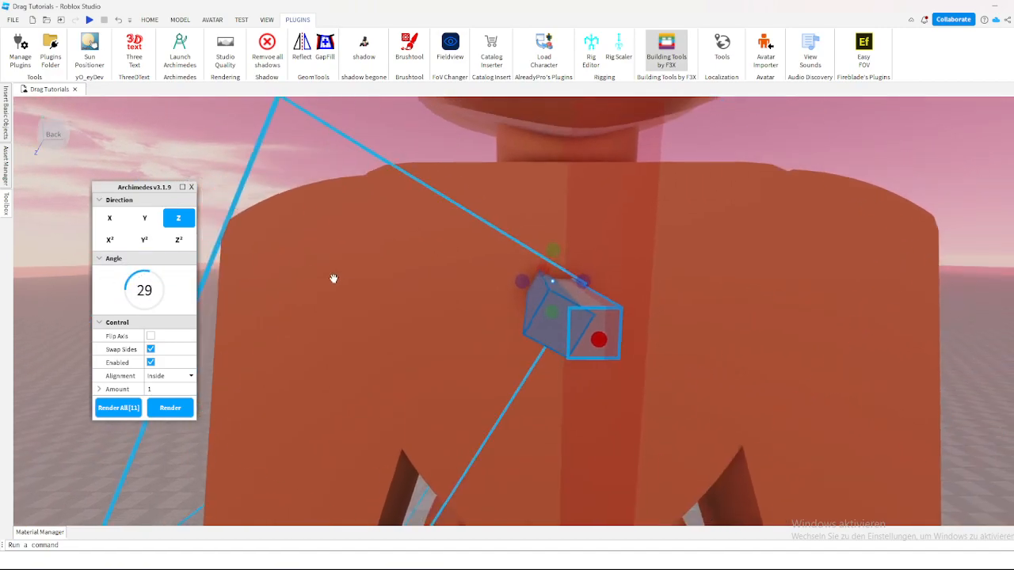
key("e")
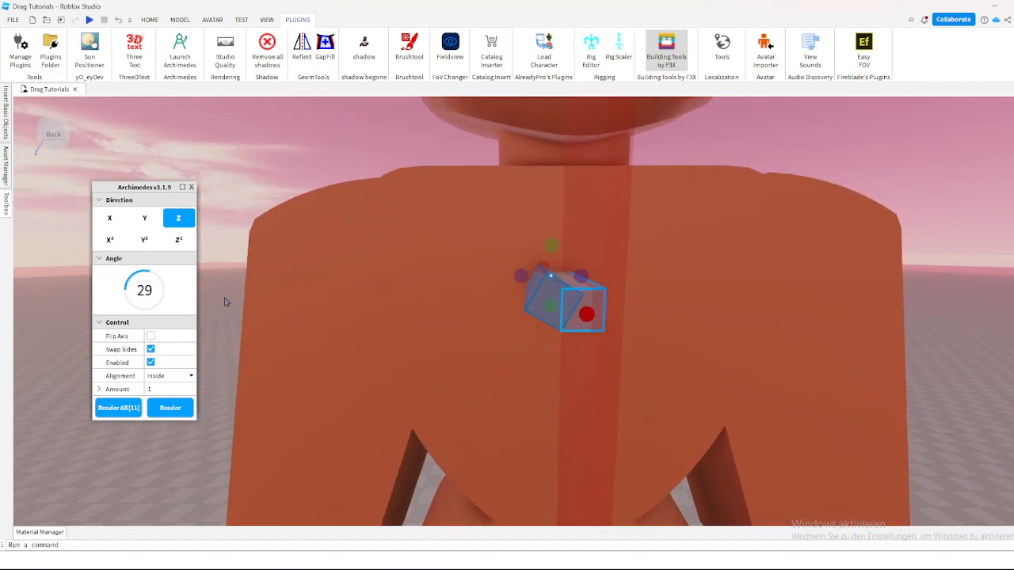
Step: Render repeated segments at angle 29 to curve the bar round into a ring
left_click(173, 410)
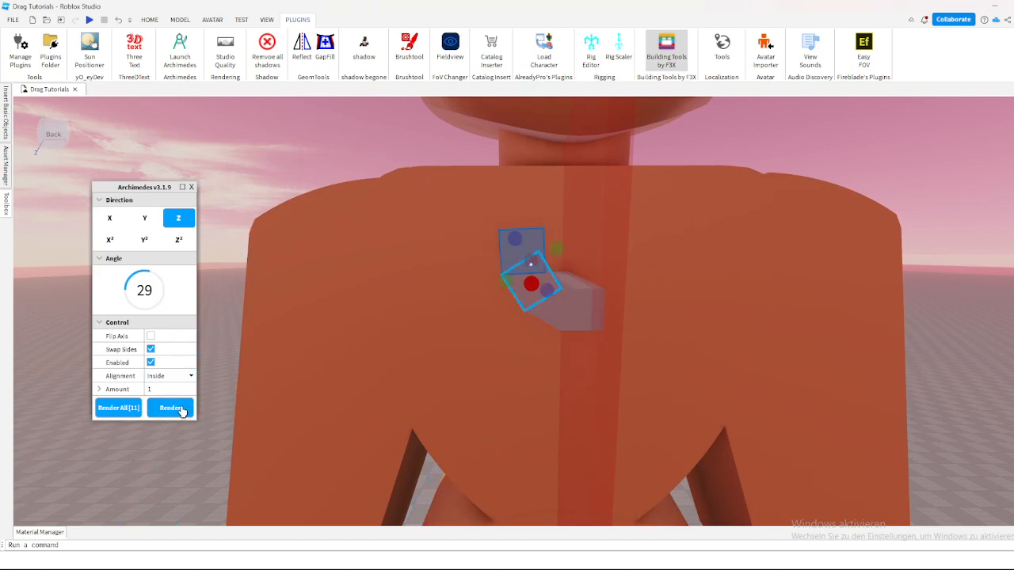
left_click(171, 408)
left_click(172, 408)
left_click(171, 408)
left_click(171, 408)
left_click(171, 408)
left_click(171, 408)
left_click(181, 411)
left_click(182, 412)
left_click(181, 412)
left_click(181, 412)
key("d")
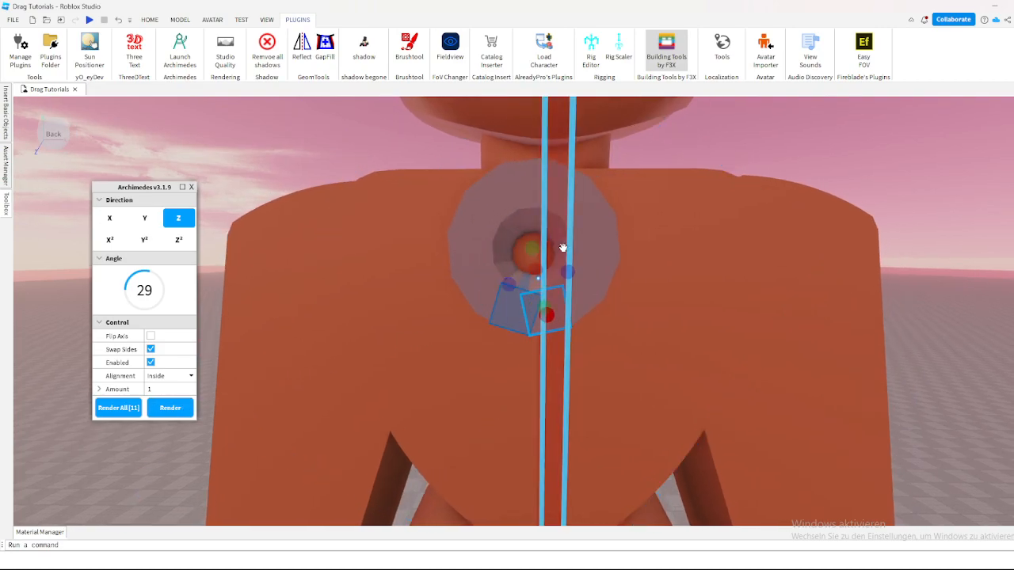
Step: Undo the rendered ring segments back to the single starting bar
key("ctrl+z")
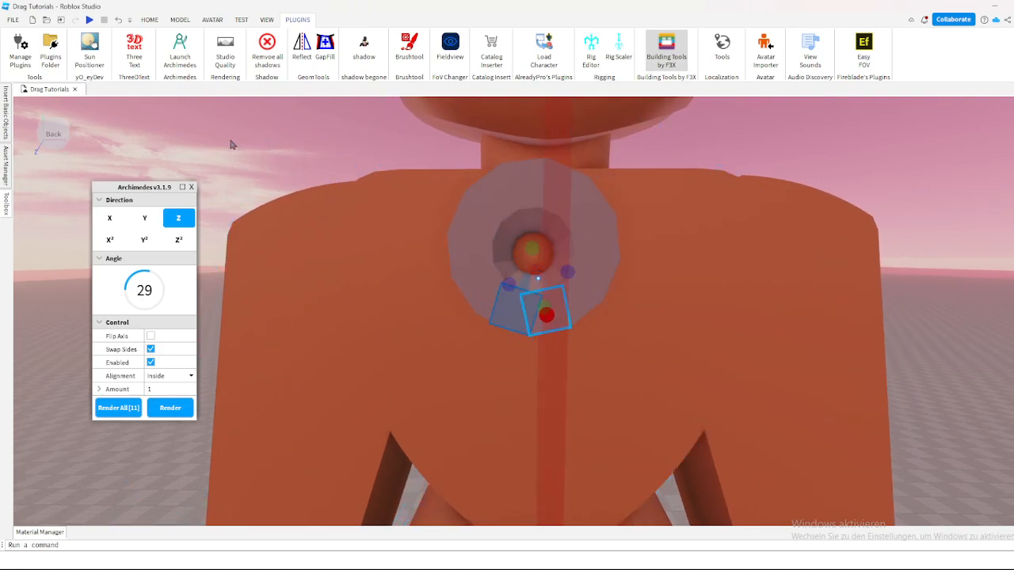
left_click(118, 21)
left_click(118, 22)
left_click(118, 22)
left_click(119, 22)
left_click(119, 22)
left_click(119, 22)
left_click(119, 22)
left_click(119, 22)
left_click(119, 22)
left_click(119, 23)
left_click(119, 22)
left_click(119, 22)
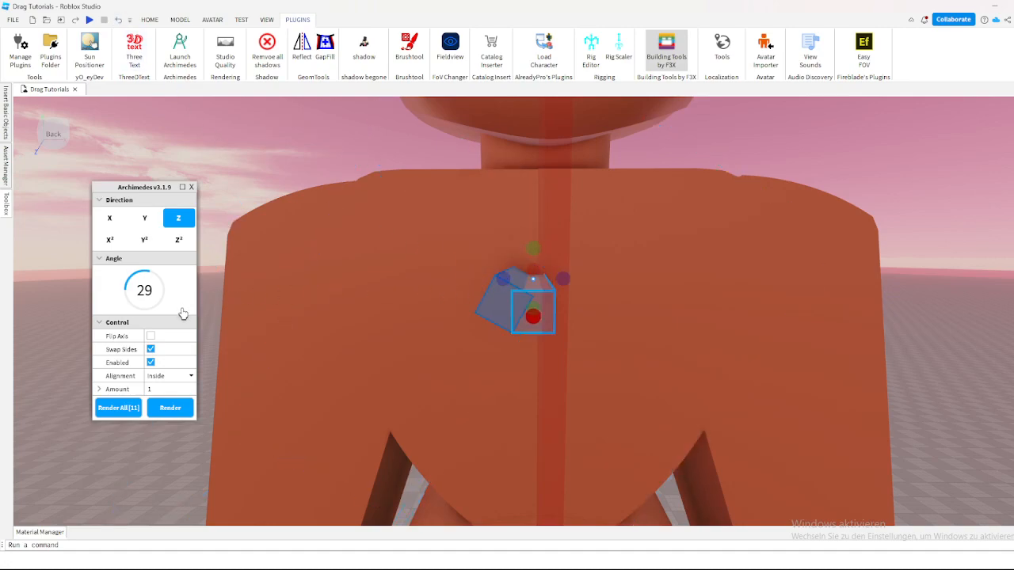
Step: Render three segments rising from the centre bar, one each at angles 29, 5 and 2
key("a")
key("d")
key("s")
key("q")
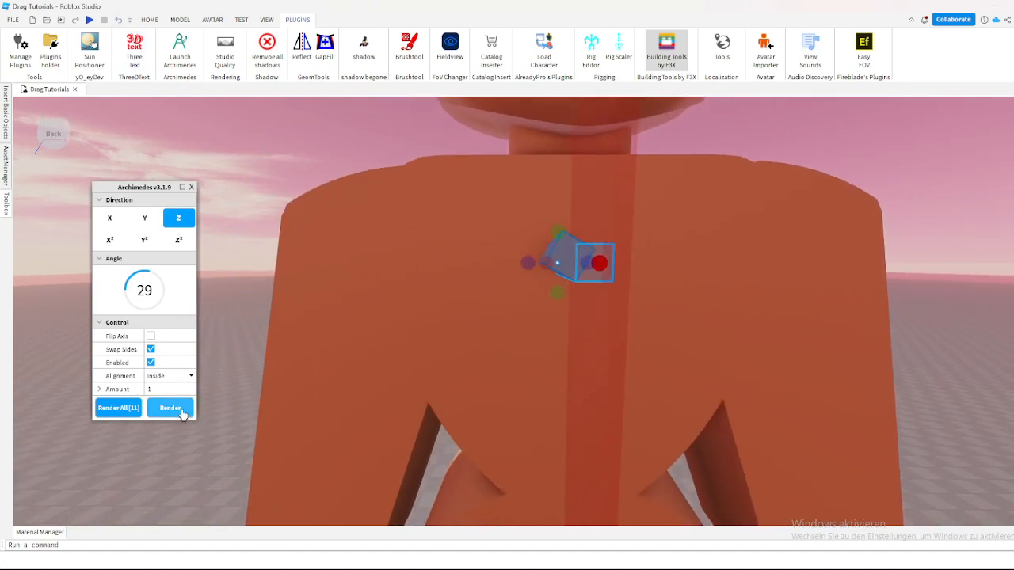
left_click(176, 413)
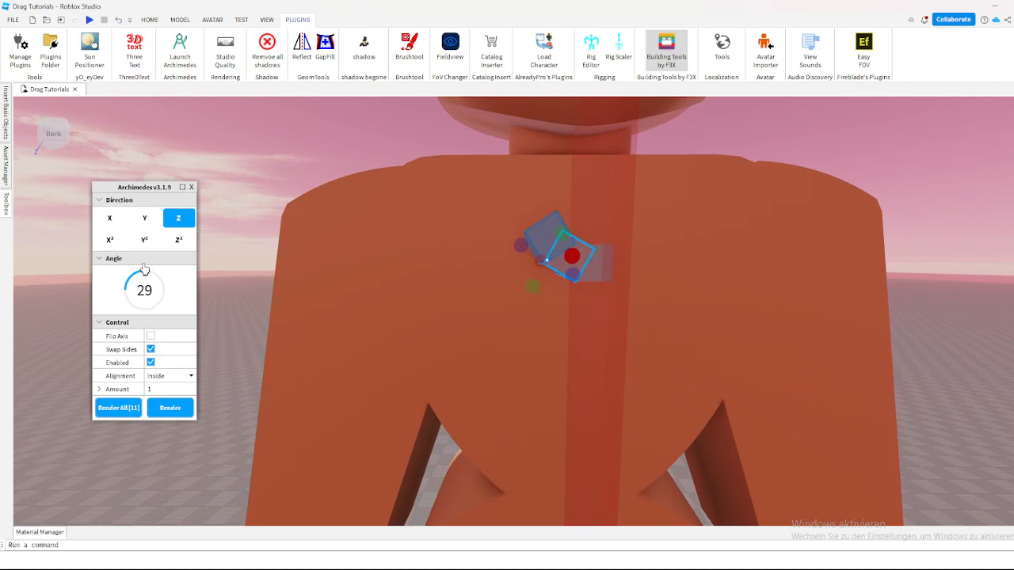
left_click(187, 412)
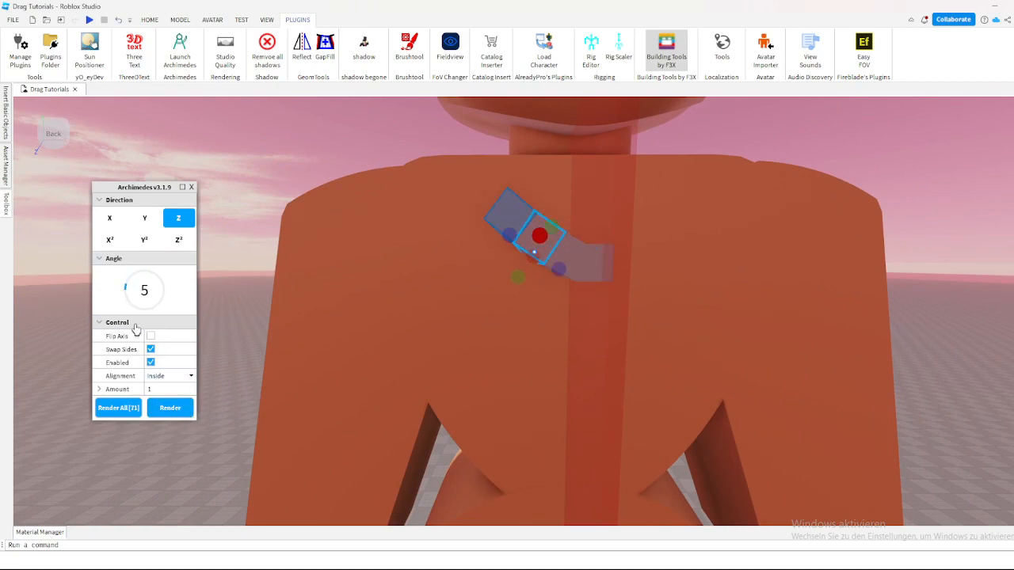
left_click_drag(126, 291, 124, 288)
left_click(179, 410)
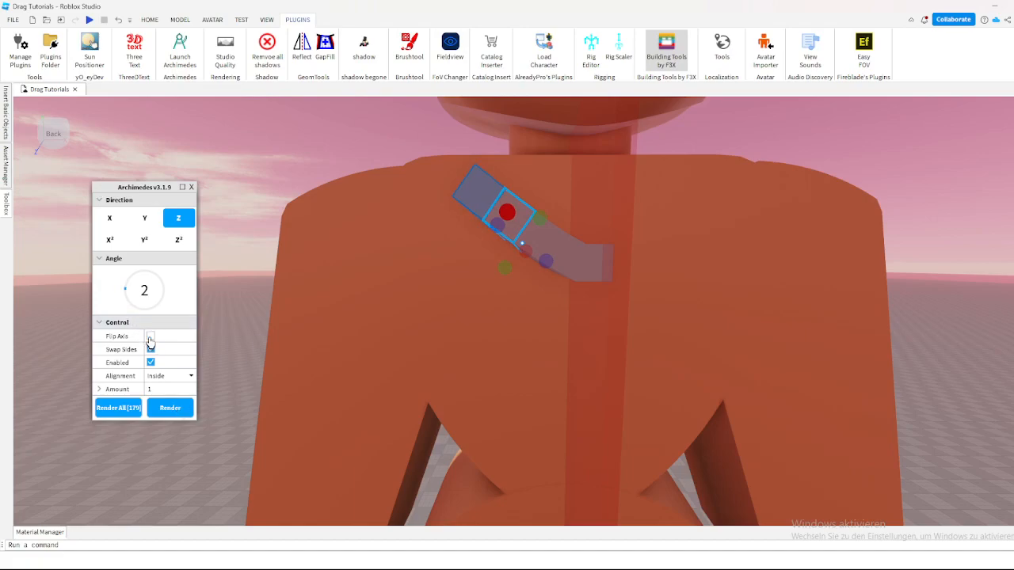
Step: Enable Flip Axis and render three segments curving back down, at angles 30, 11 and 25
right_click_drag(344, 272, 344, 272)
scroll(345, 272, "down", 5)
right_click_drag(675, 300, 675, 301)
scroll(676, 303, "up", 4)
key("a")
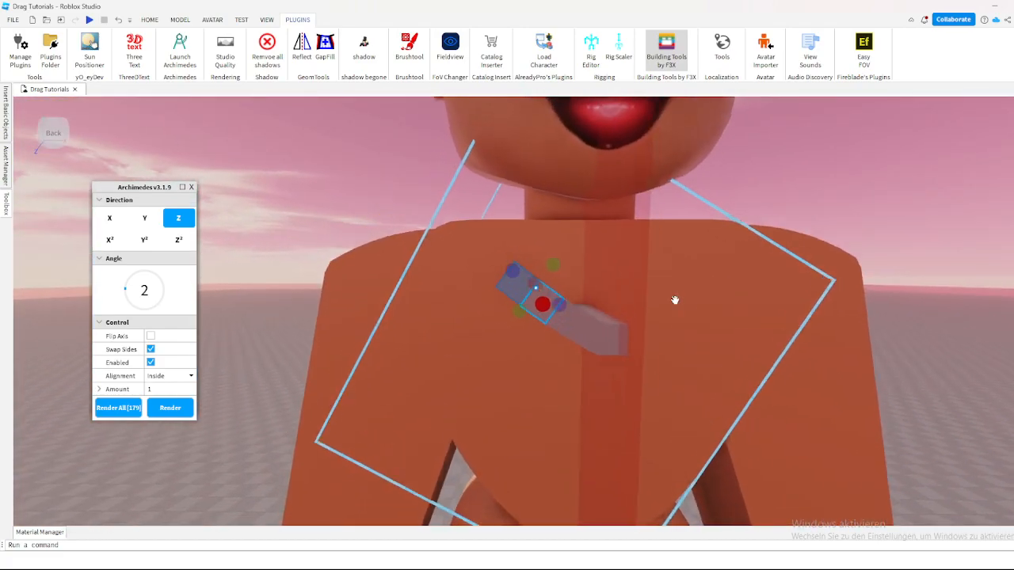
scroll(673, 301, "up", 5)
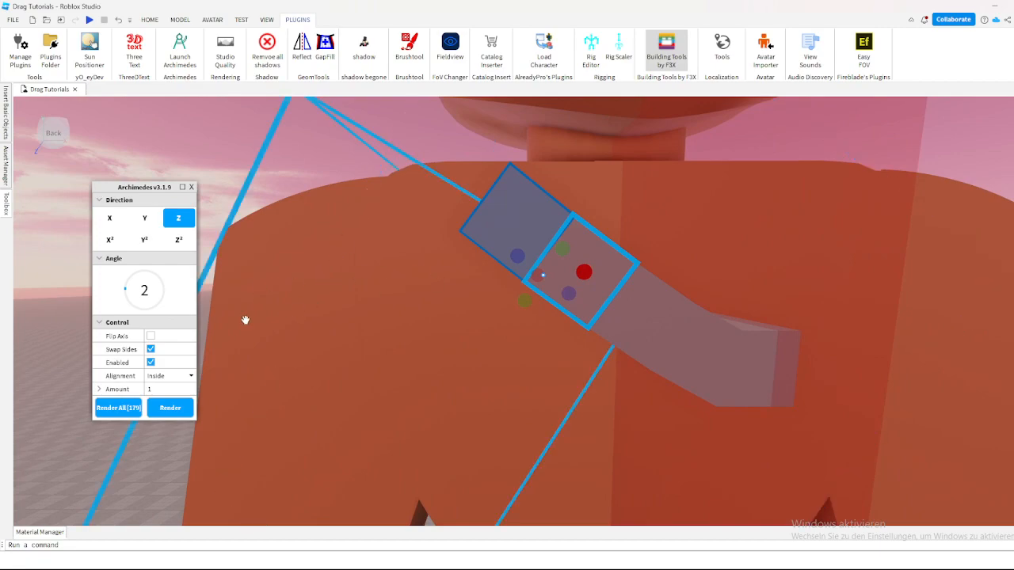
scroll(428, 250, "down", 5)
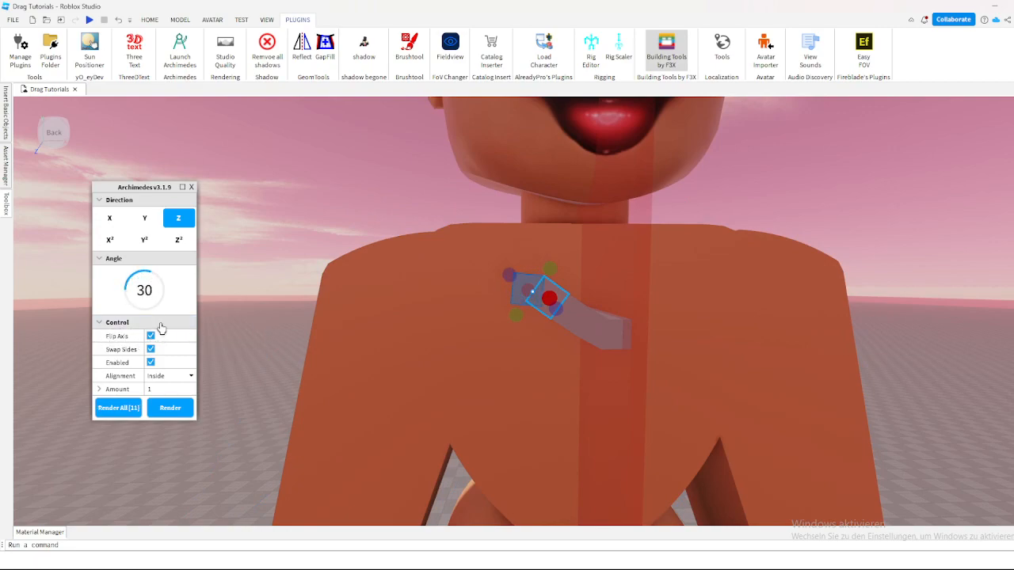
left_click(168, 408)
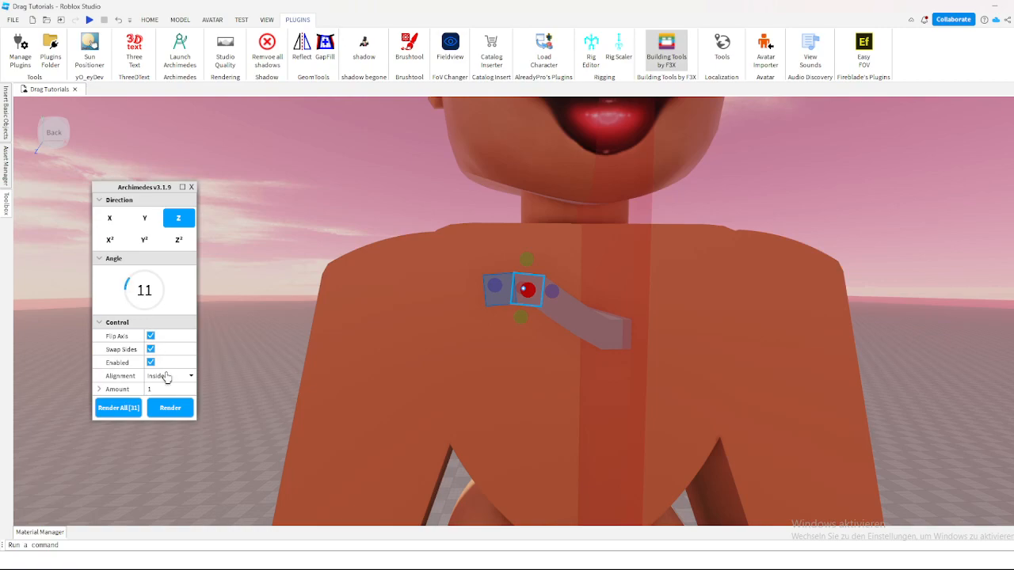
left_click(173, 407)
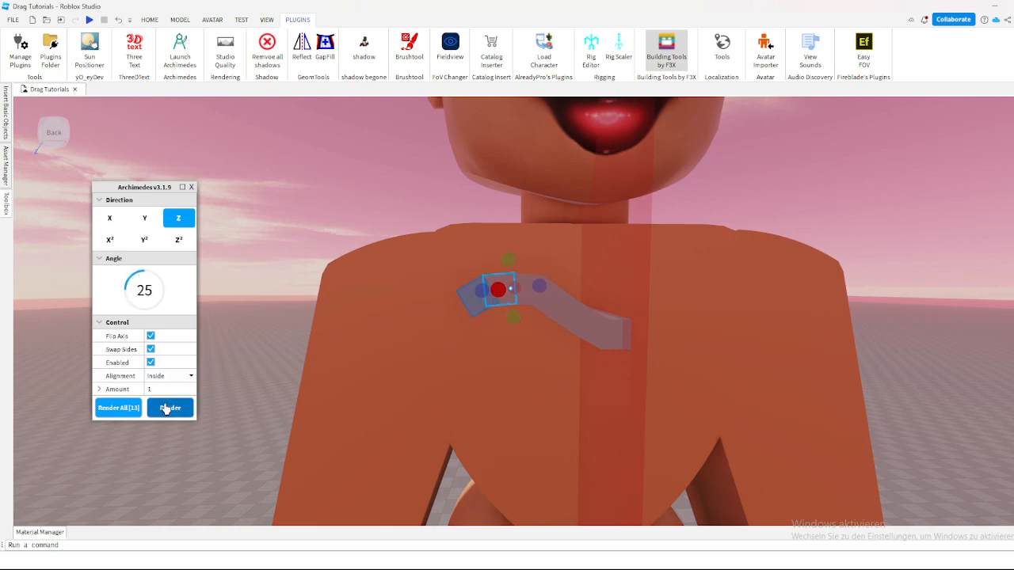
left_click(166, 408)
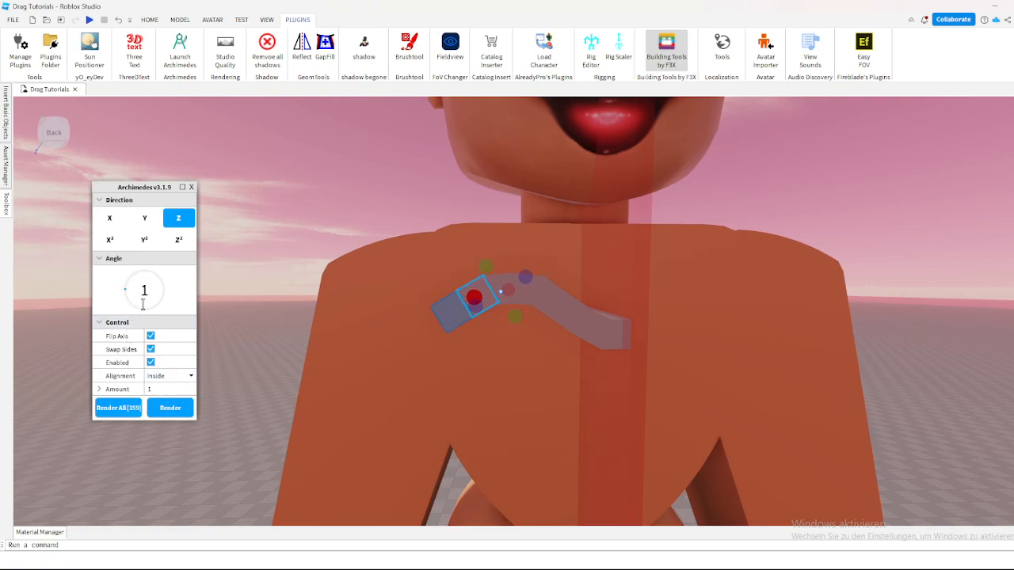
Step: Extend the curve down toward the arm by rendering several segments at angle 1, and close Archimedes
left_click(169, 407)
left_click(170, 407)
left_click(169, 407)
left_click(169, 407)
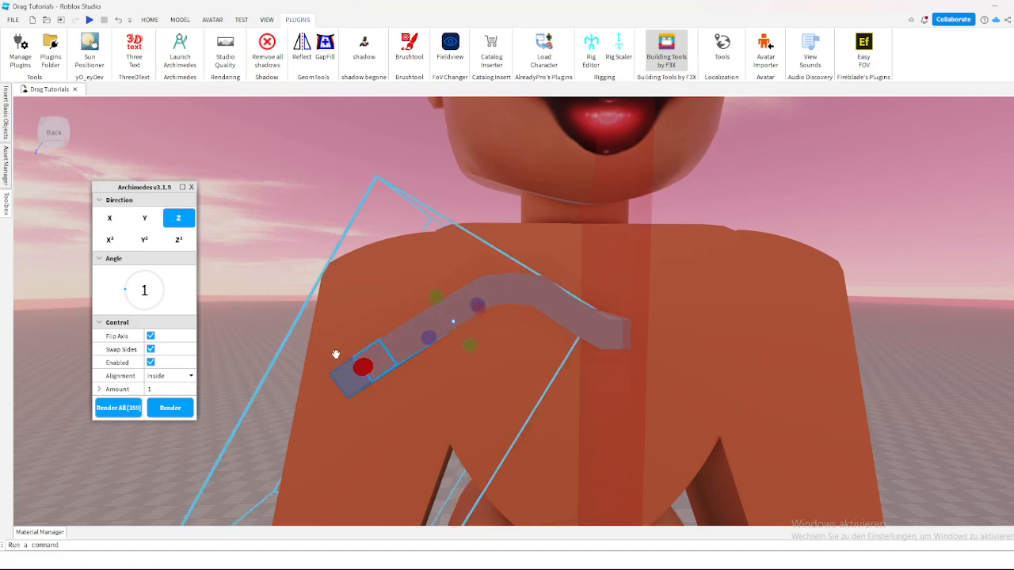
scroll(334, 355, "down", 7)
scroll(296, 348, "up", 4)
left_click(183, 406)
scroll(495, 378, "up", 3)
scroll(513, 330, "down", 6)
scroll(491, 328, "up", 5)
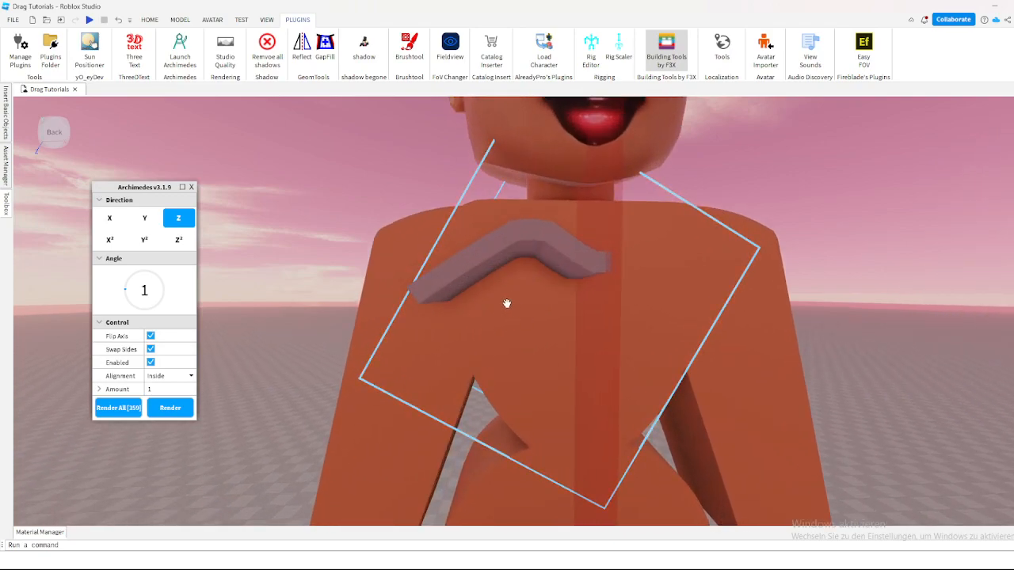
scroll(555, 287, "down", 5)
scroll(539, 282, "down", 3)
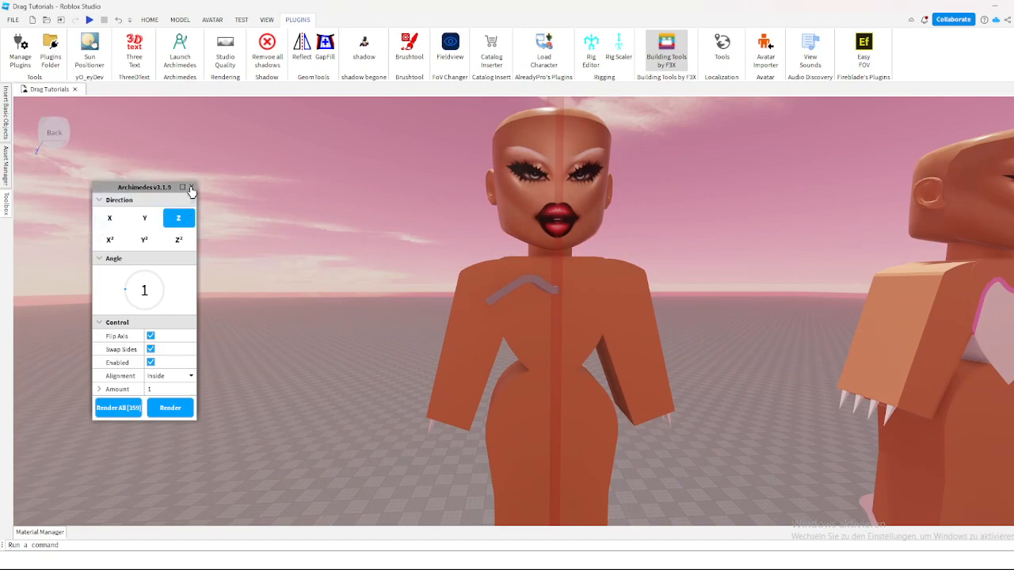
left_click(191, 188)
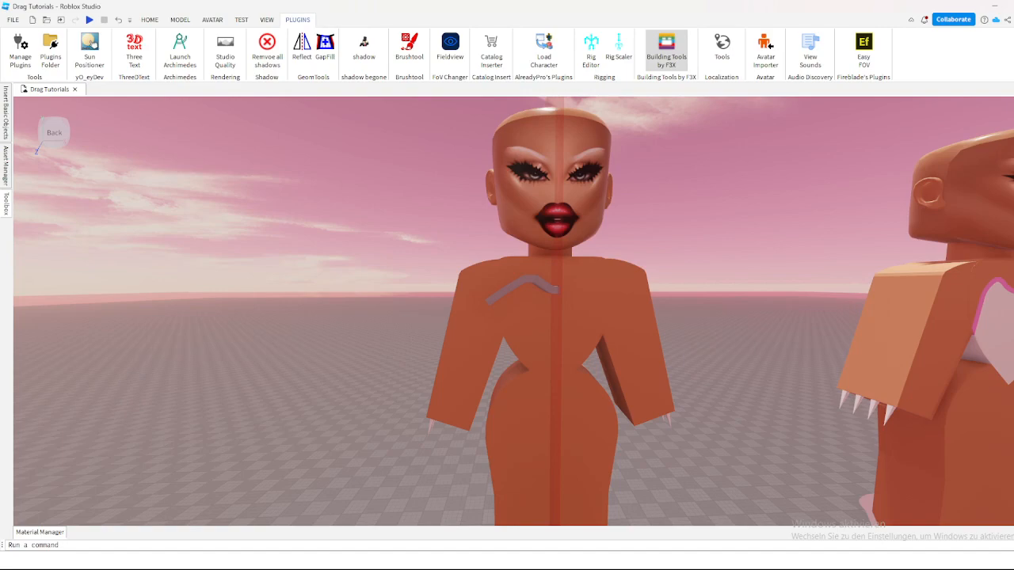
Step: Select all segments of the curved strip on the chest and clear the selection again
scroll(555, 317, "up", 2)
right_click_drag(554, 317, 574, 348)
right_click_drag(358, 190, 365, 184)
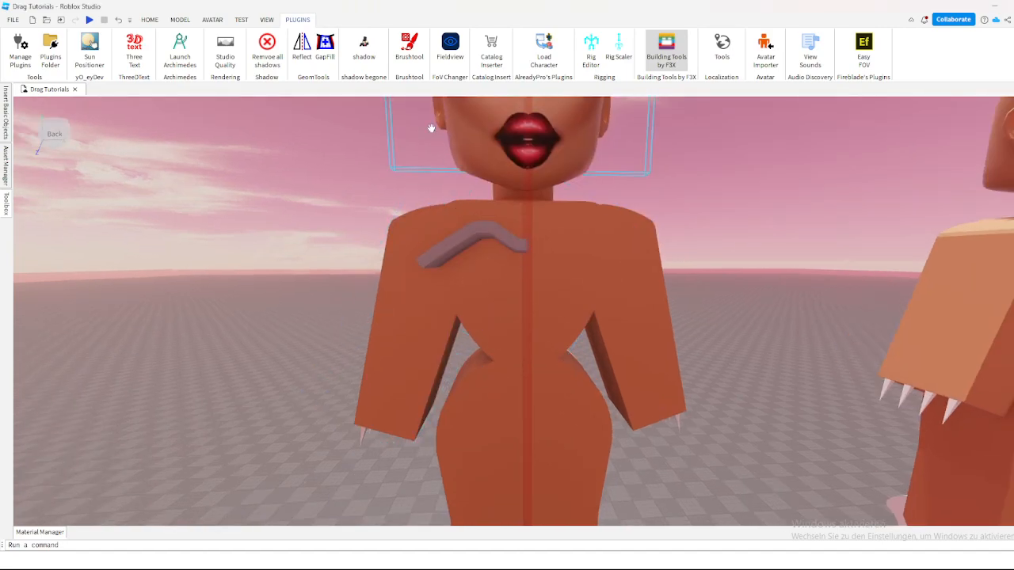
scroll(439, 138, "up", 2)
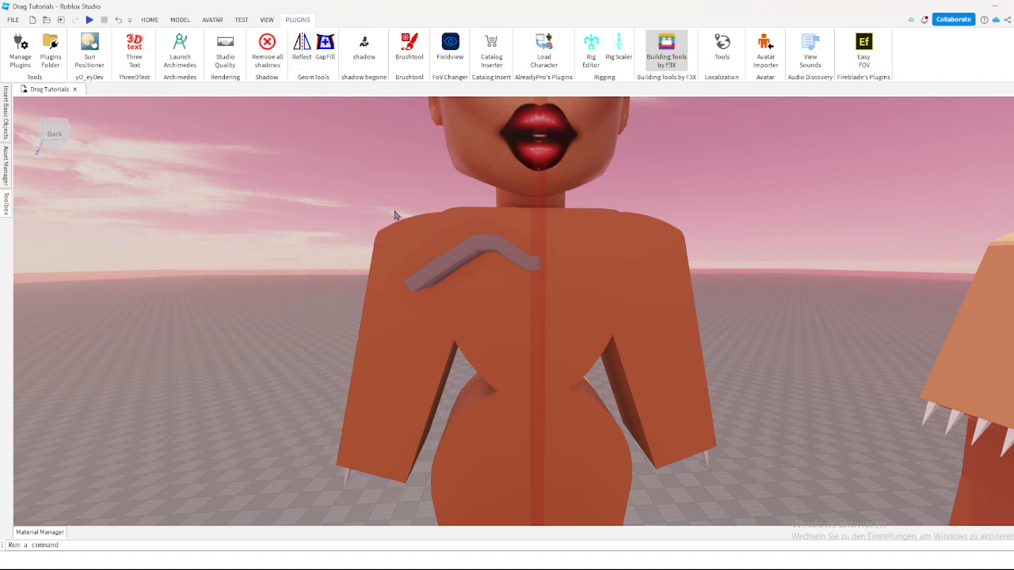
left_click_drag(522, 280, 534, 287)
scroll(475, 261, "up", 5)
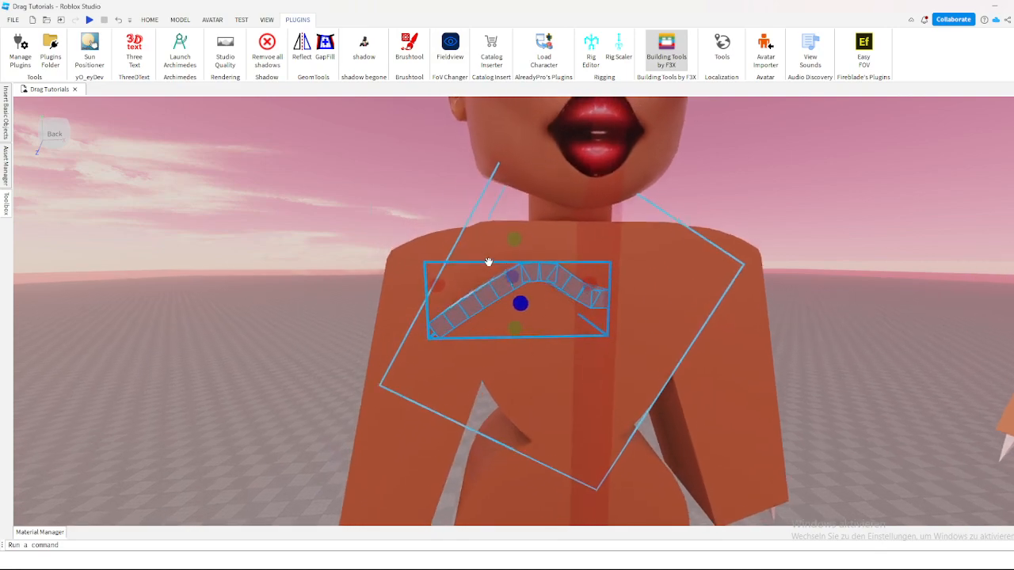
scroll(459, 284, "down", 5)
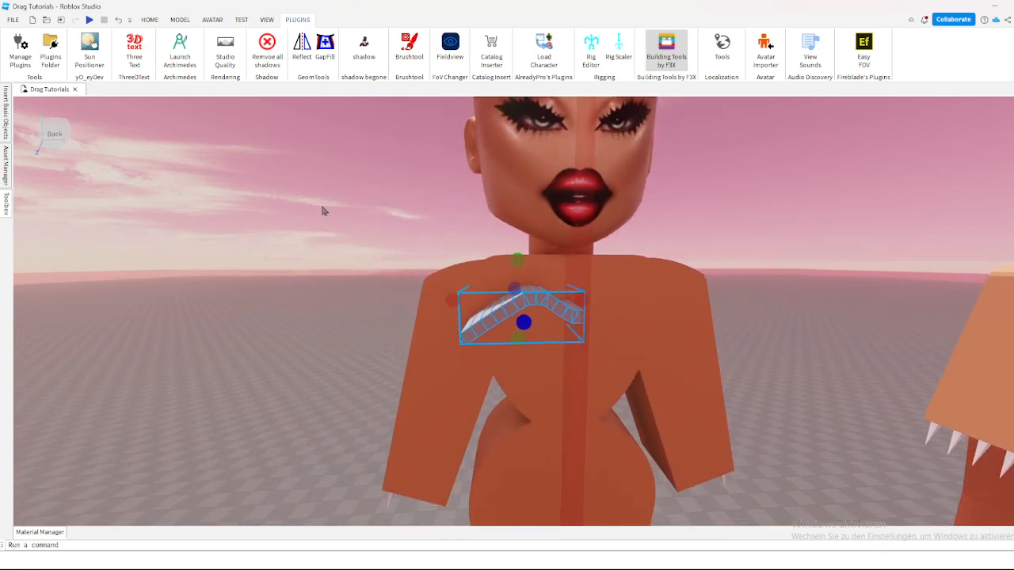
left_click_drag(213, 151, 345, 207)
left_click_drag(452, 251, 304, 223)
scroll(383, 239, "down", 2)
key("w")
key("q")
key("e")
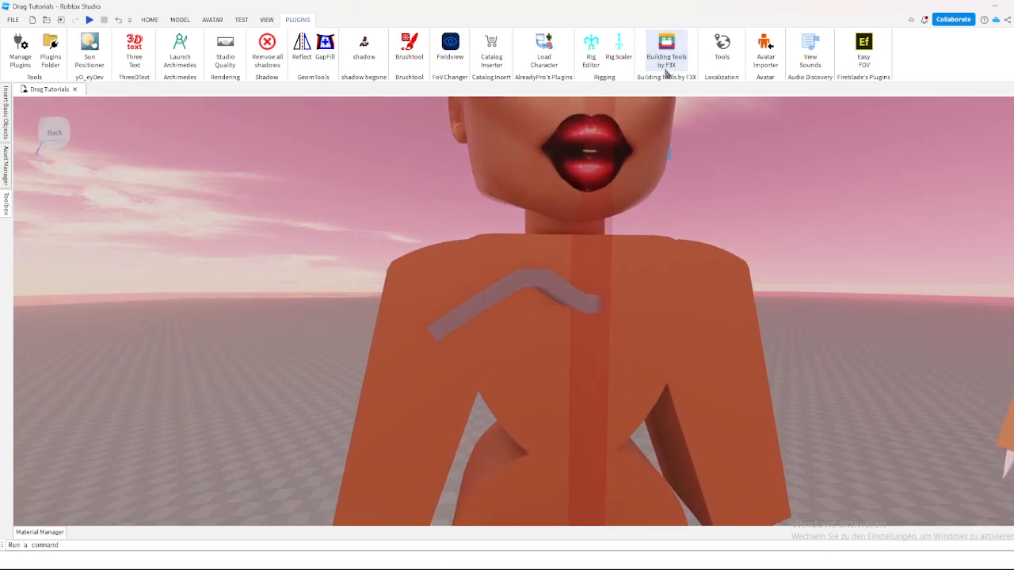
Step: With the F3X Move tool active, select every segment of the curved strip on one side of the chest
left_click(669, 63)
left_click(678, 76)
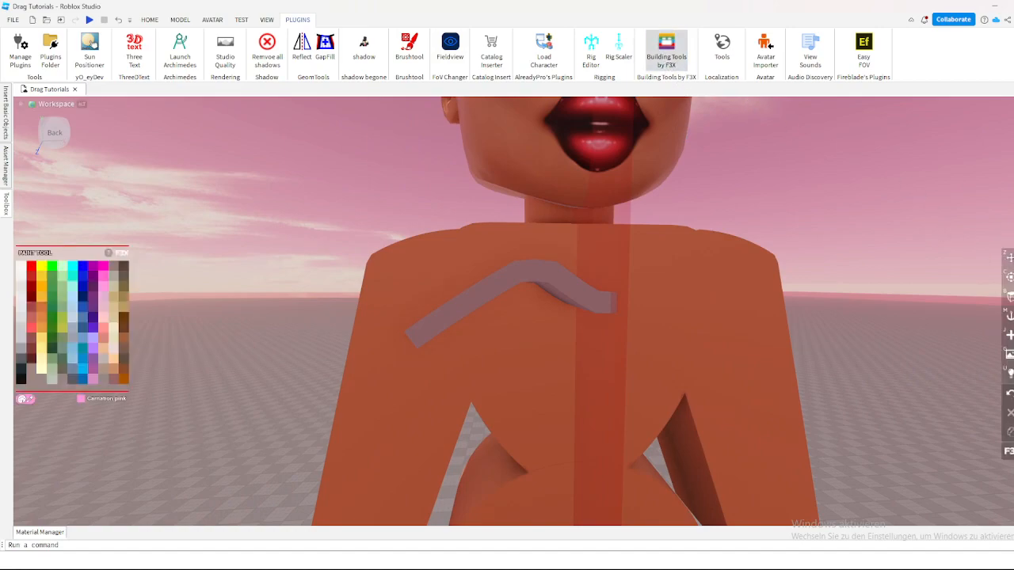
left_click(1010, 258)
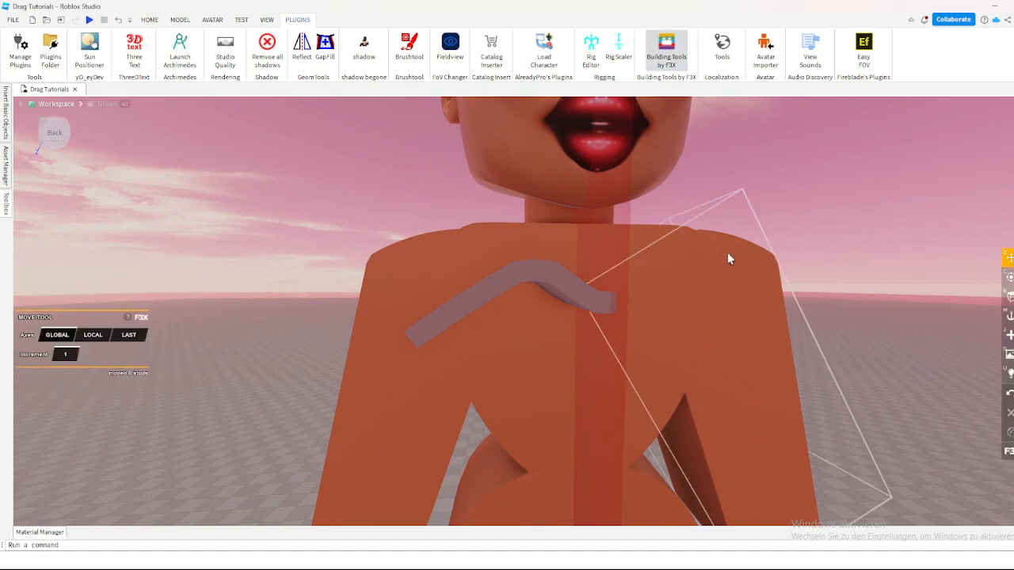
left_click_drag(419, 339, 435, 329)
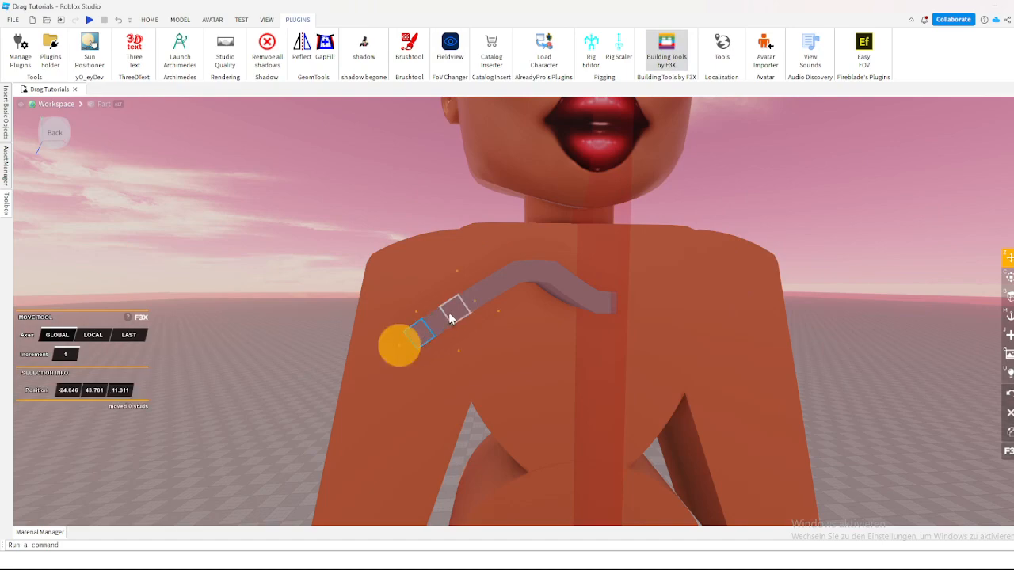
left_click(442, 324, "shift")
left_click(456, 309, "shift")
left_click(469, 298, "shift")
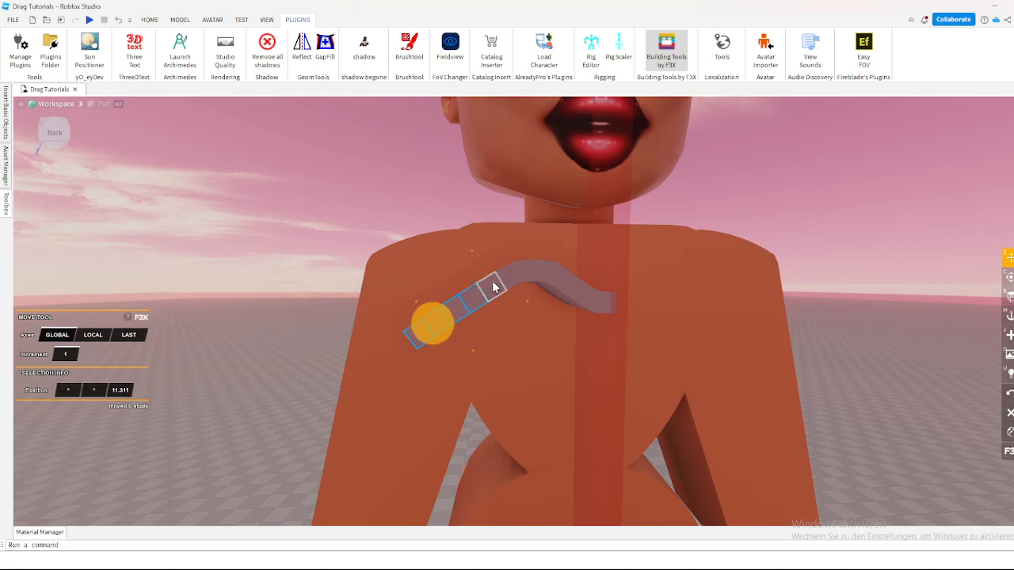
left_click(492, 285, "shift")
left_click(508, 277, "shift")
left_click(525, 271, "shift")
left_click(544, 273, "shift")
left_click(572, 286, "shift")
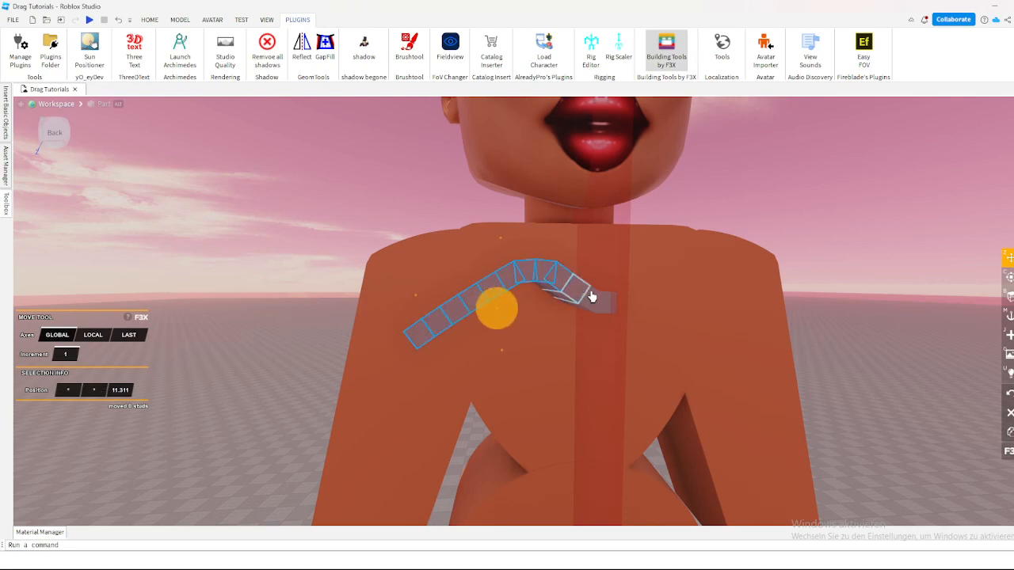
left_click(599, 306, "shift")
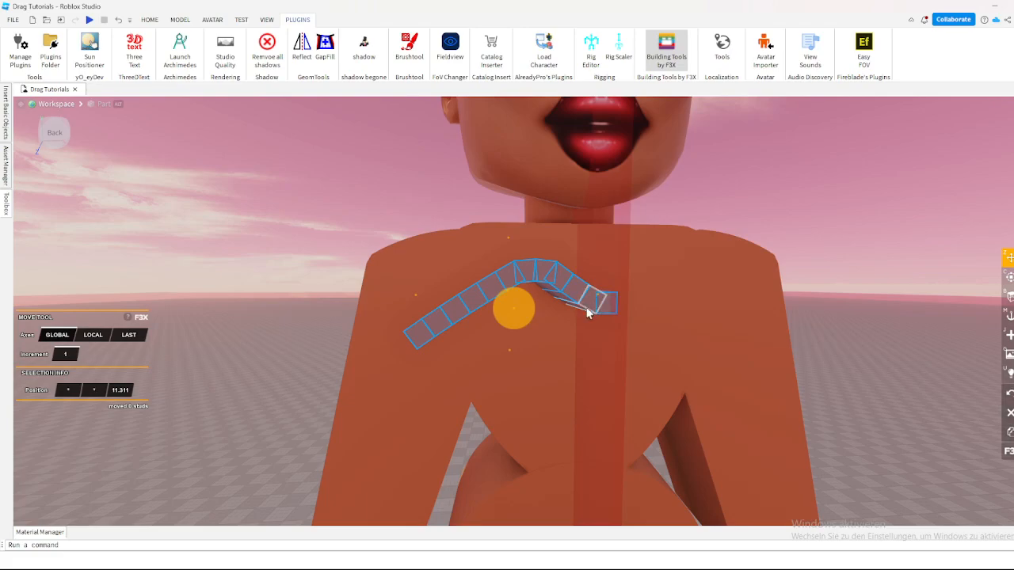
Step: Close F3X and reflect the selected strip across the centre bar onto the other half of the chest
left_click(680, 60)
right_click_drag(674, 185, 528, 124)
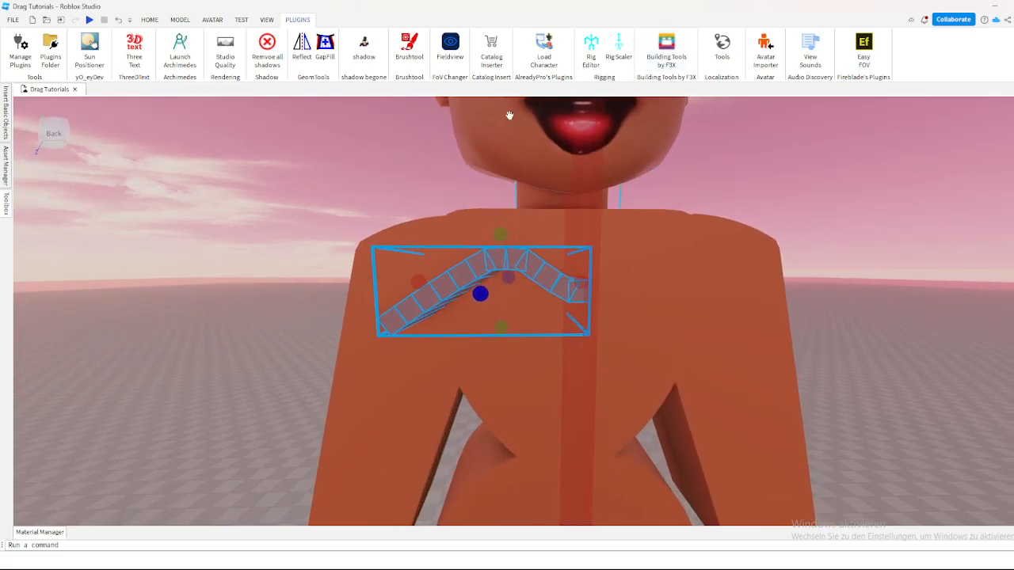
scroll(523, 124, "up", 1)
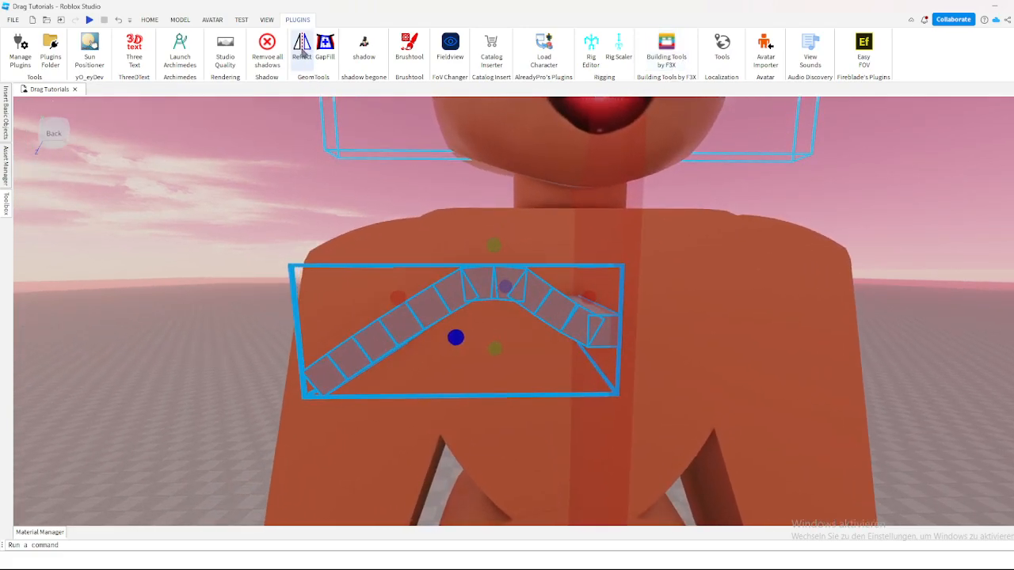
left_click(307, 61)
right_click_drag(533, 245, 522, 289)
left_click(521, 289)
key("s")
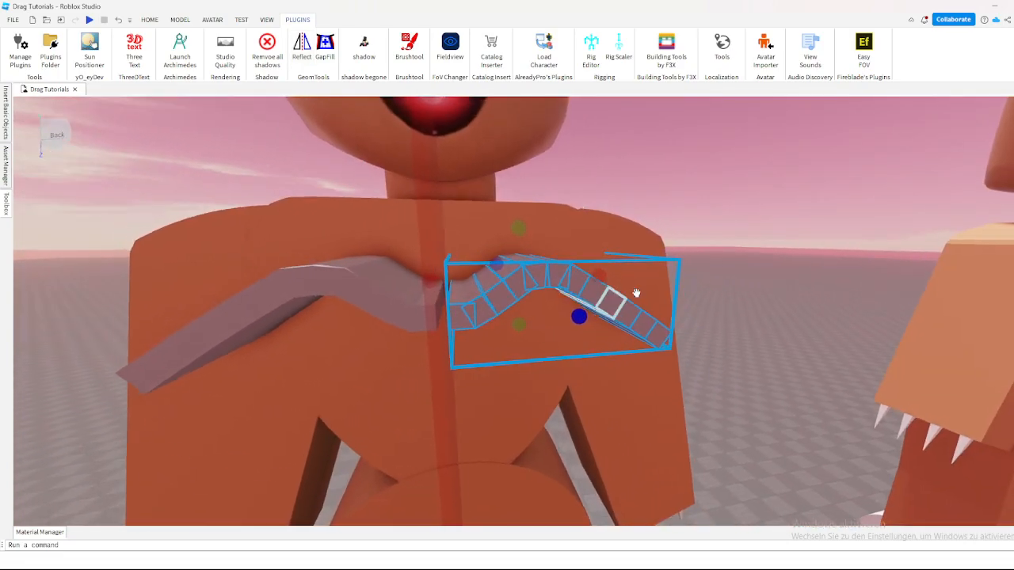
Step: Select all segments of the mirrored strip, move it sideways to join the original half at the centre bar, and clear the selection
left_click(721, 283)
key("w")
right_click_drag(722, 286, 721, 286)
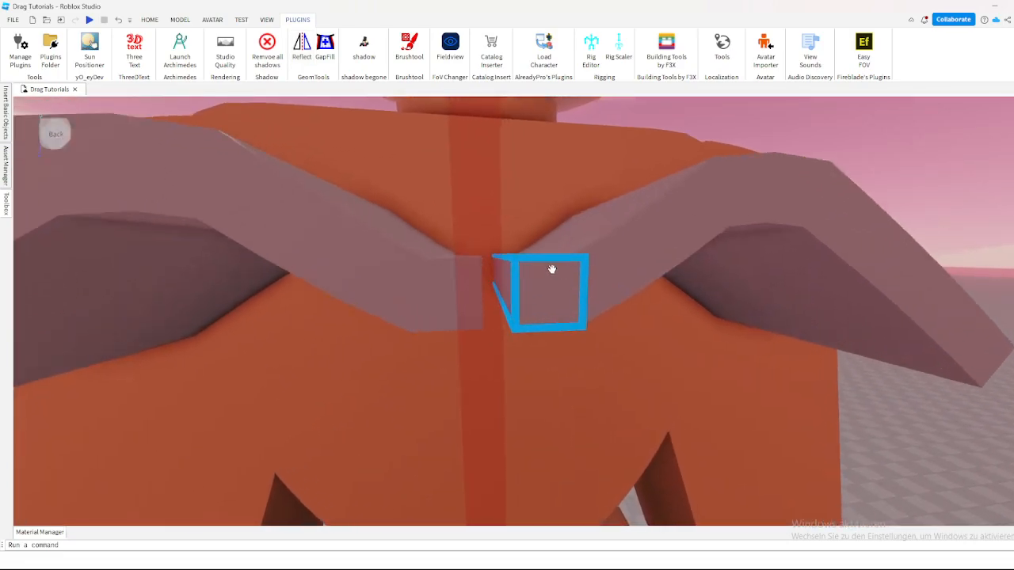
right_click_drag(529, 265, 537, 294)
key("s")
left_click(483, 303)
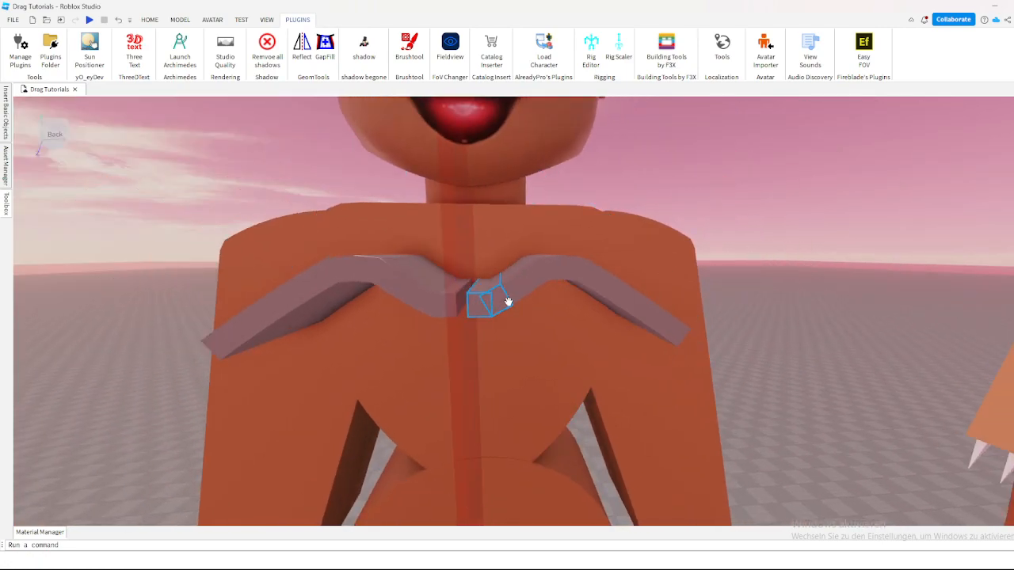
left_click(676, 331, "ctrl")
left_click(659, 322, "ctrl")
left_click(643, 312, "ctrl")
left_click(619, 301, "ctrl")
left_click(604, 282, "ctrl")
left_click(588, 273, "ctrl")
left_click(570, 267, "ctrl")
left_click(550, 268, "ctrl")
left_click(532, 286, "ctrl")
left_click(519, 291, "ctrl")
left_click(149, 20)
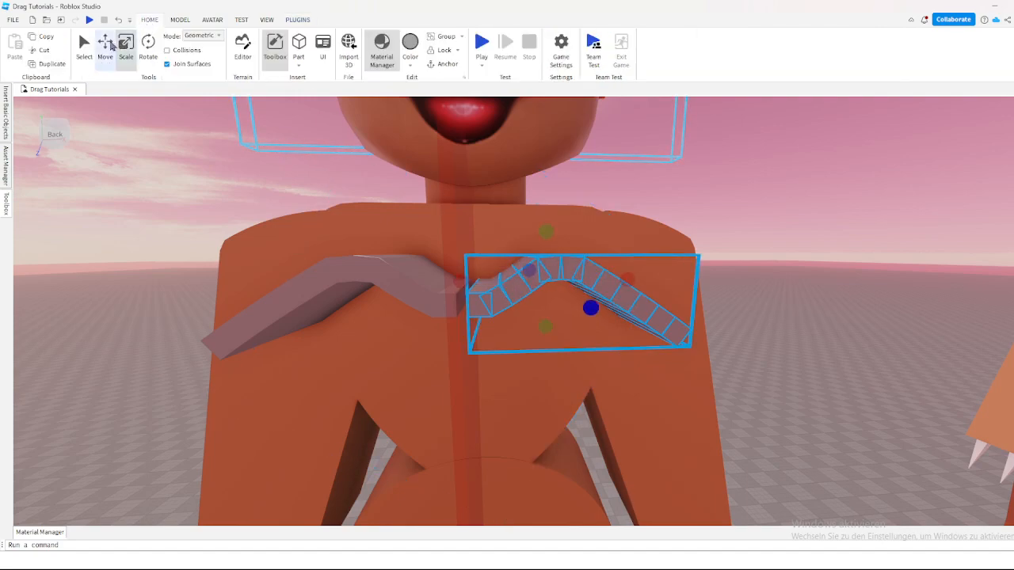
left_click(104, 47)
left_click_drag(501, 276, 488, 282)
left_click(792, 218)
Step: Select both halves of the strip together with the heart-shaped torso, leaving the centre bar out of the selection
key("a")
key("w")
key("s")
key("q")
key("e")
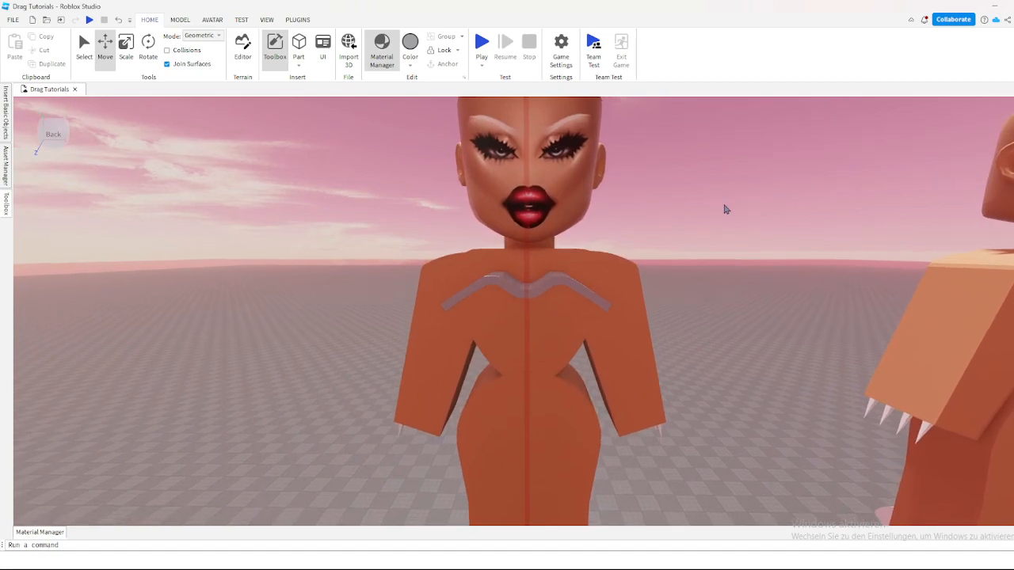
key("s")
left_click(491, 268)
left_click_drag(586, 341, 587, 341)
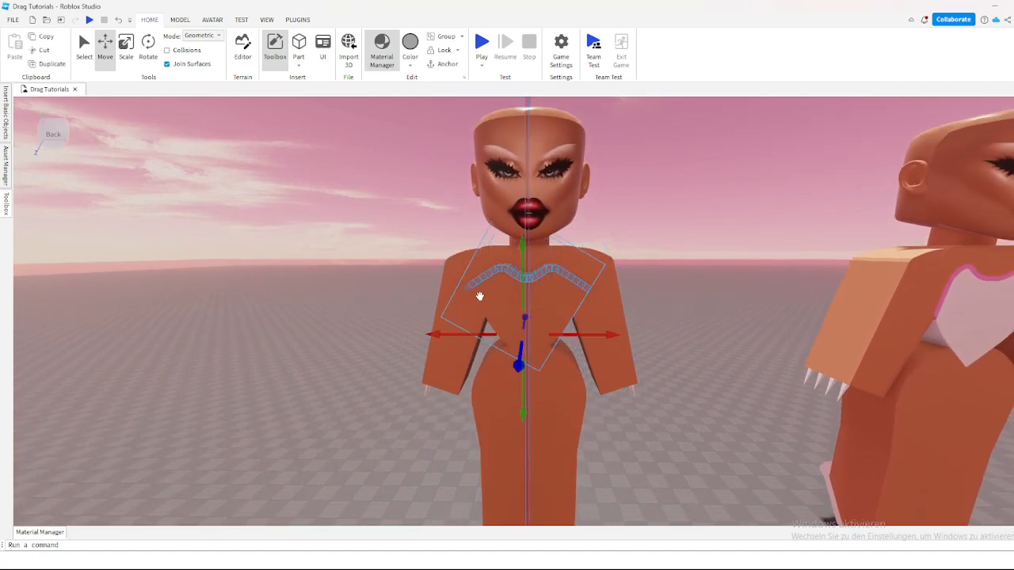
key("w")
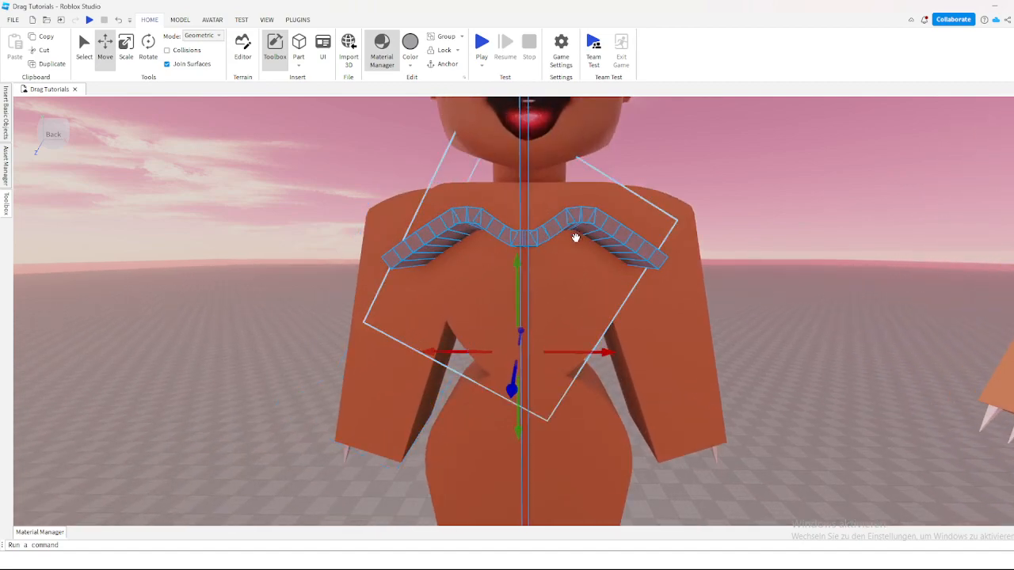
key("s")
key("w")
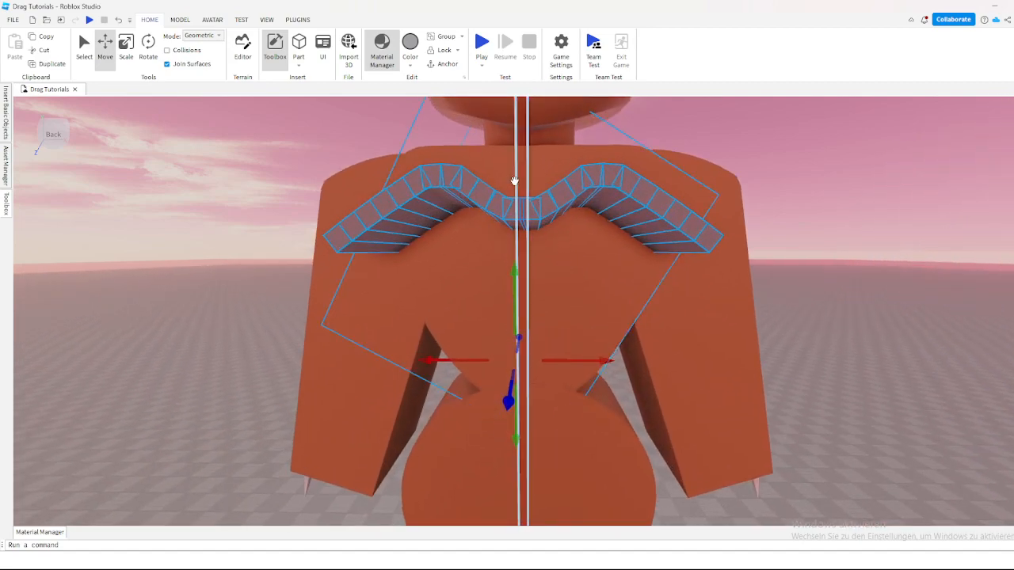
right_click_drag(484, 198, 669, 208)
scroll(669, 209, "down", 4)
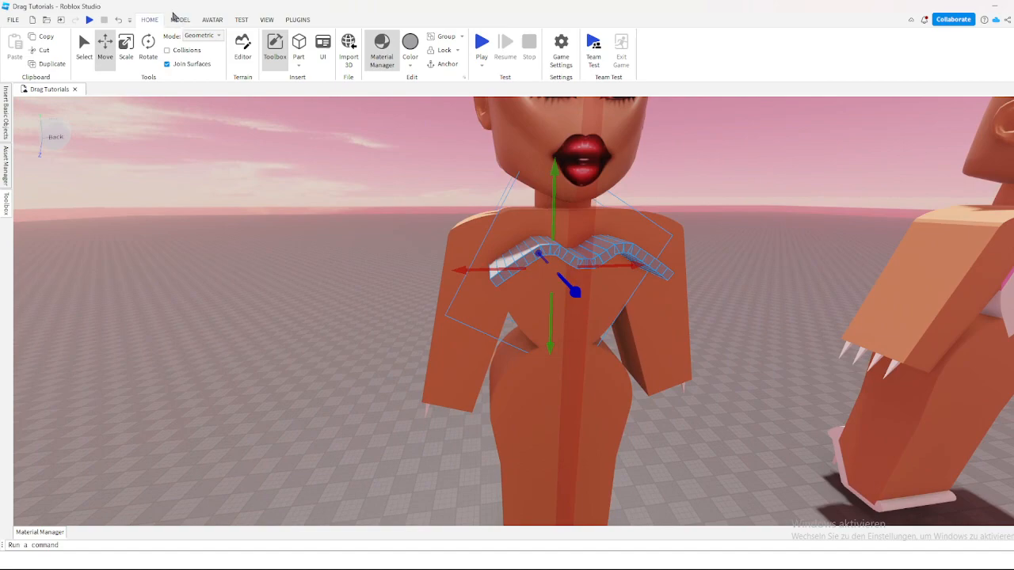
Step: With the move snapping at 10 studs, duplicate the selected strip and torso and move the copy sideways off the figure
left_click(182, 23)
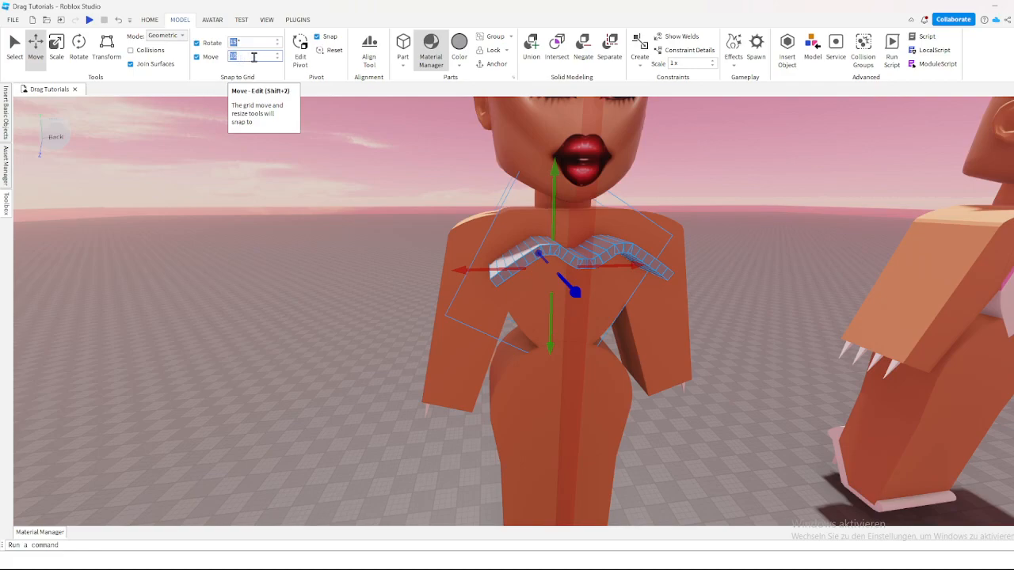
key("f")
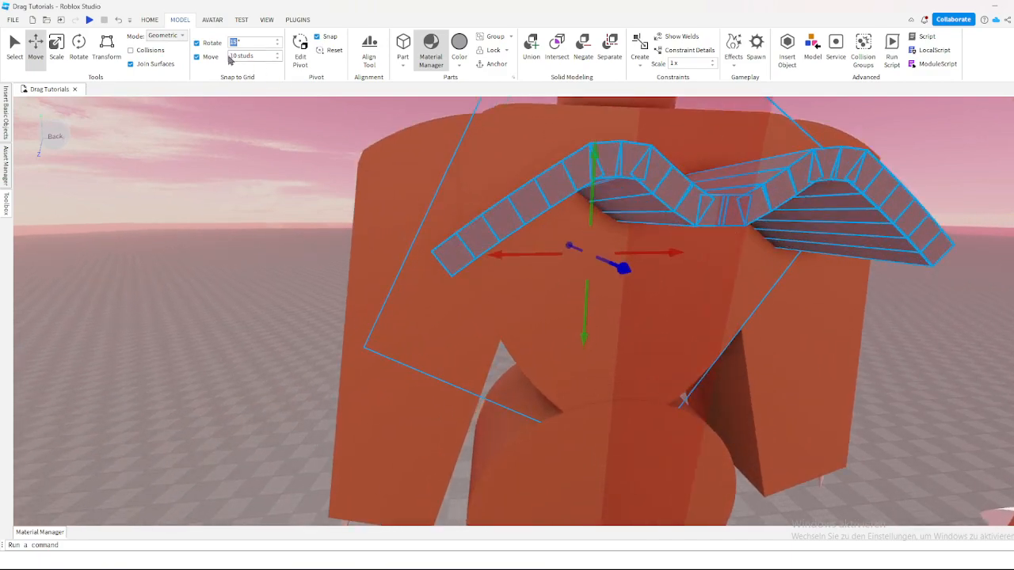
scroll(436, 188, "down", 4)
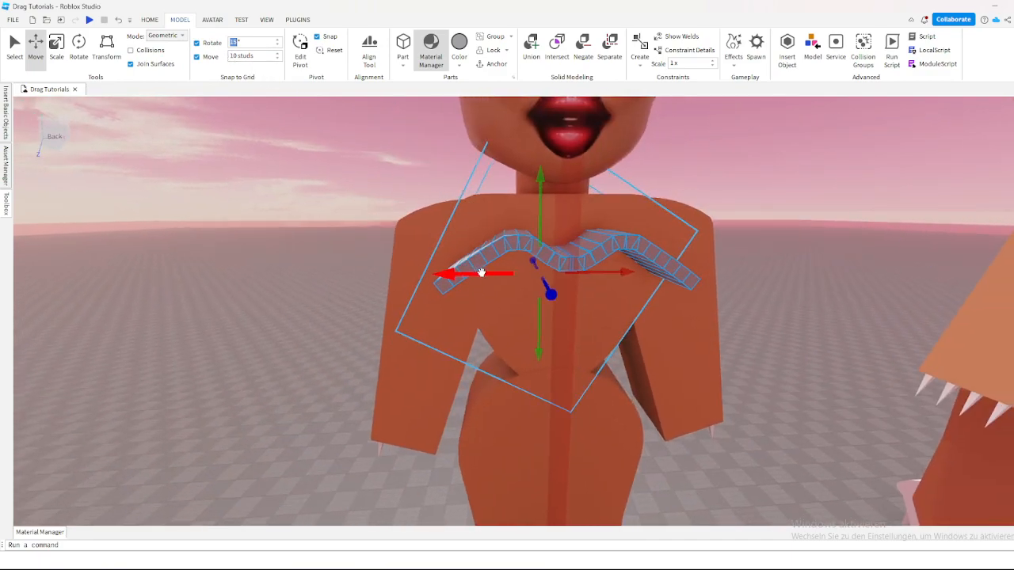
right_click(508, 261)
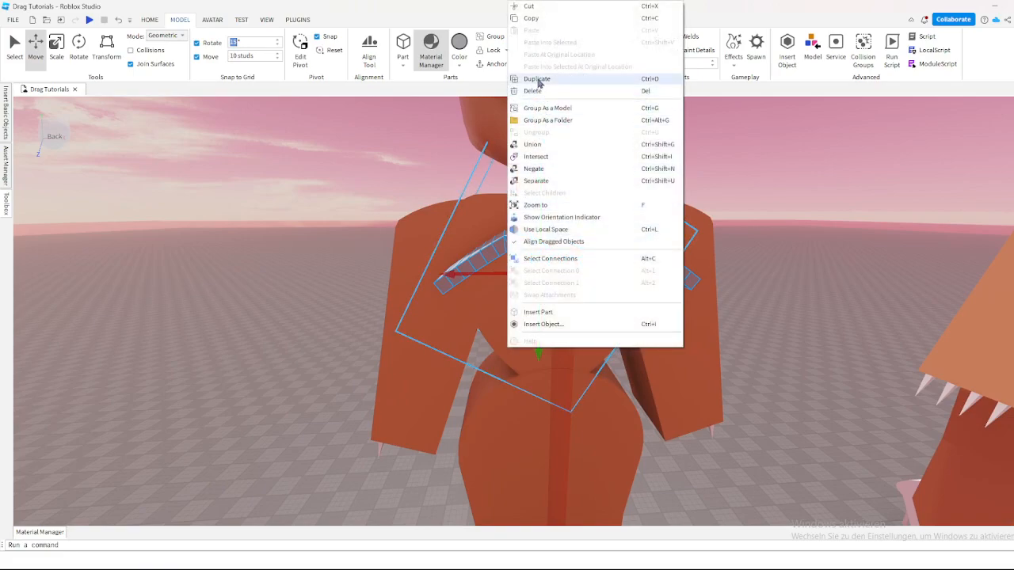
left_click(539, 81)
key("a")
left_click_drag(502, 274, 407, 277)
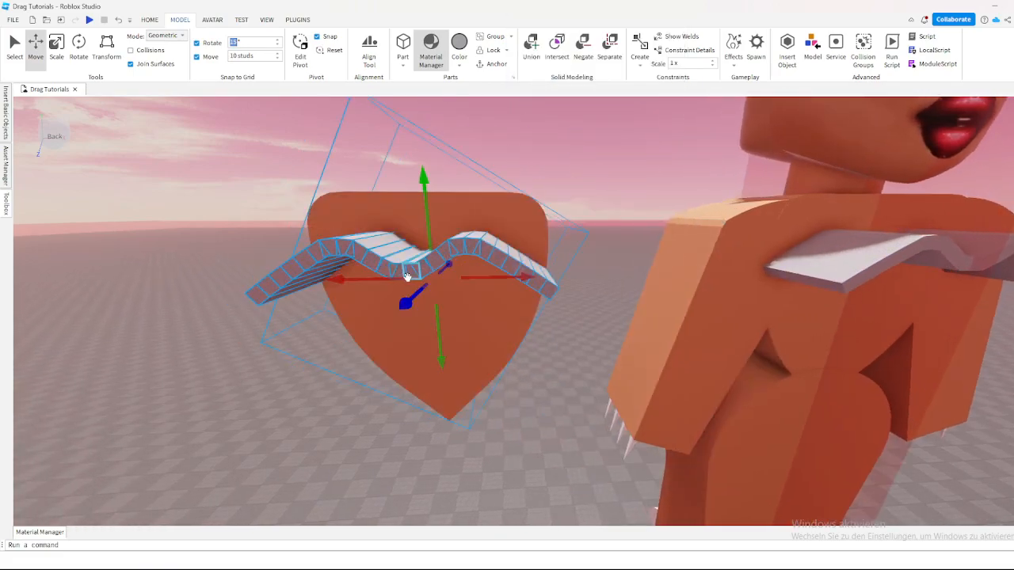
Step: Duplicate the copied strip and torso again and move this second copy farther out along the same axis
key("s")
key("q")
right_click(548, 242)
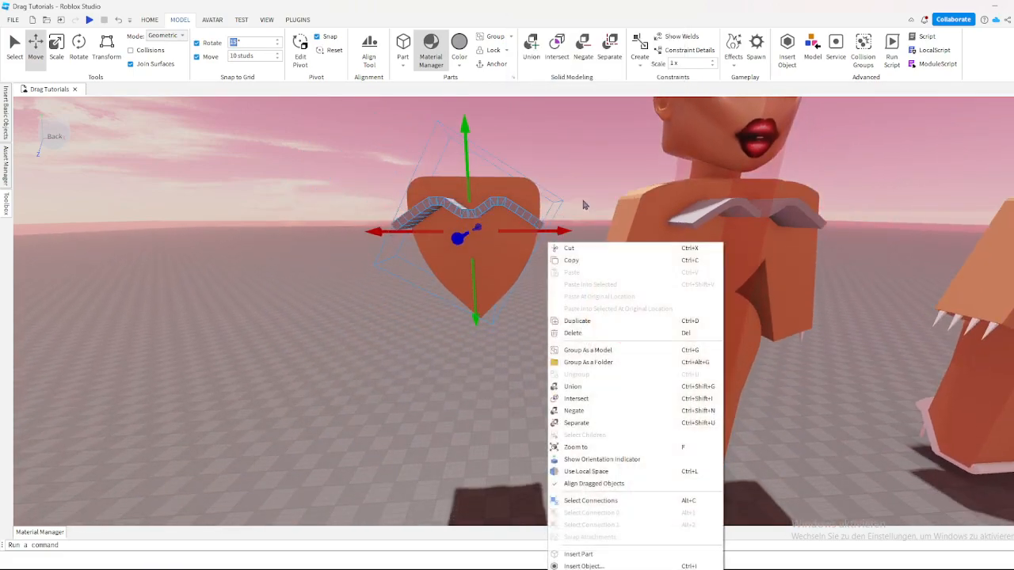
left_click(577, 322)
left_click_drag(556, 231, 346, 237)
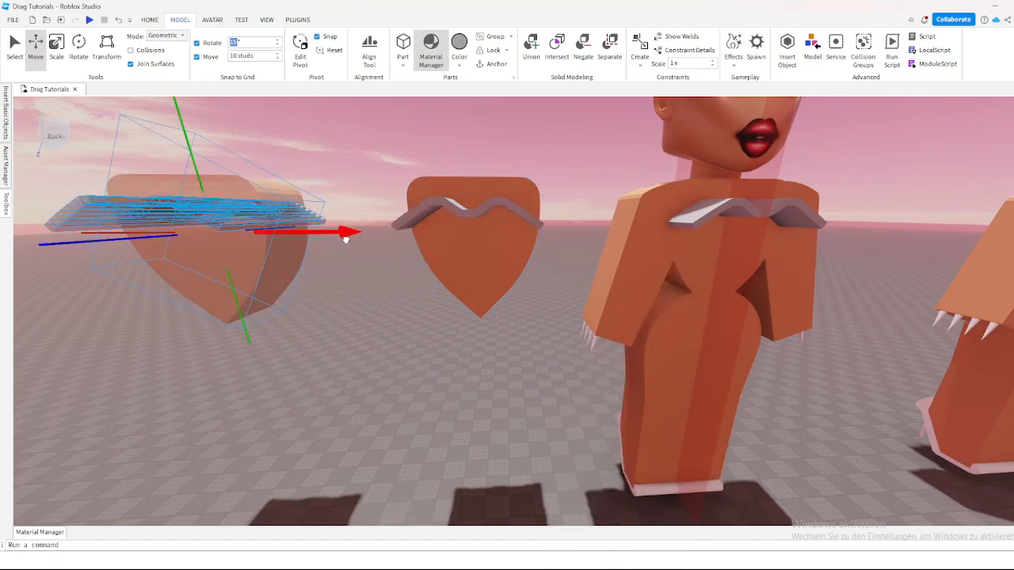
Step: Try to scale the end segment of the strip on the outermost torso copy with the move snapping set to 0 studs
left_click(520, 153)
key("s")
right_click_drag(520, 153, 493, 189)
key("w")
key("a")
key("w")
key("s")
right_click_drag(514, 230, 514, 232)
key("a")
key("d")
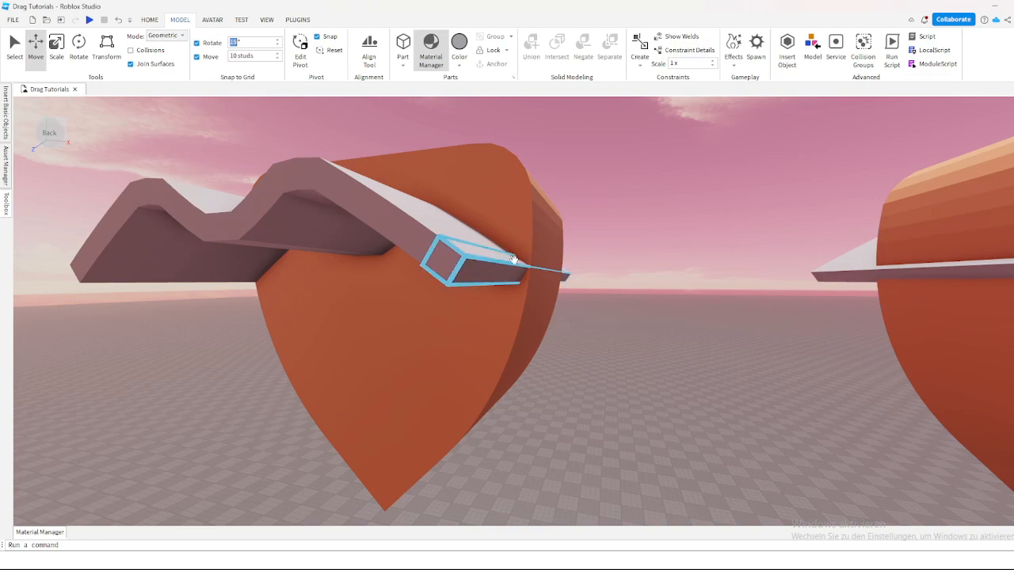
left_click(511, 258)
left_click(56, 44)
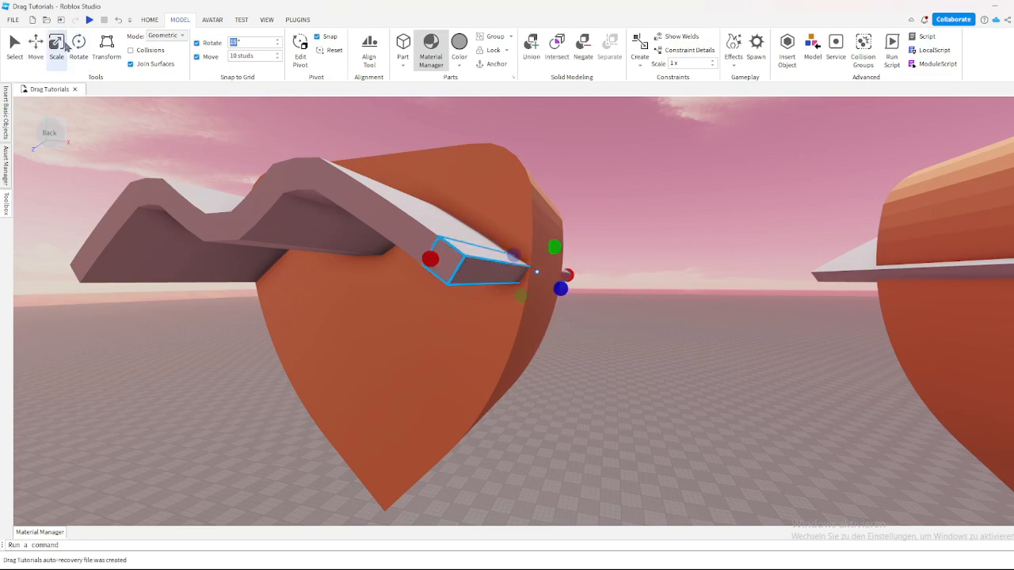
scroll(546, 277, "up", 4)
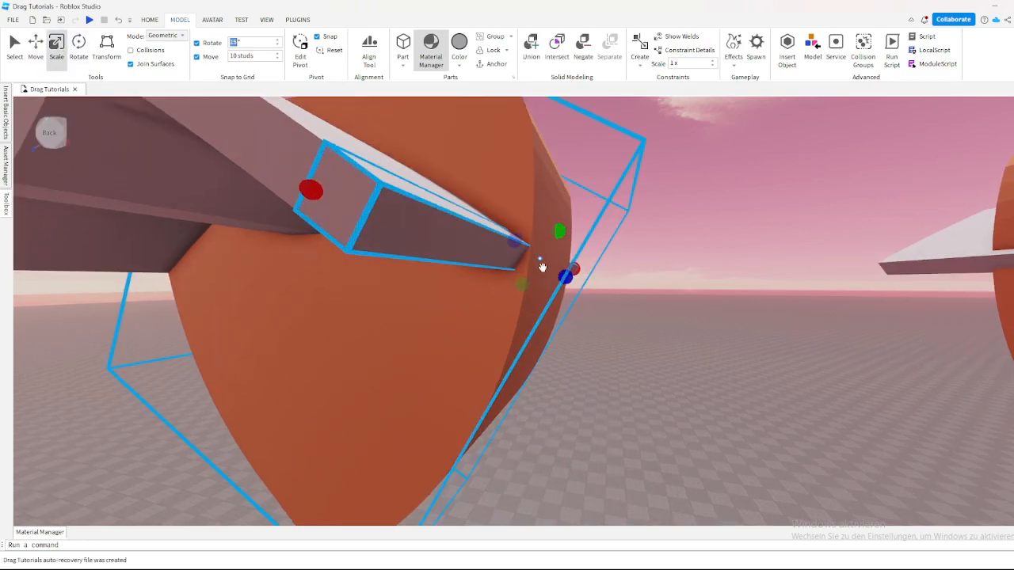
scroll(524, 184, "down", 2)
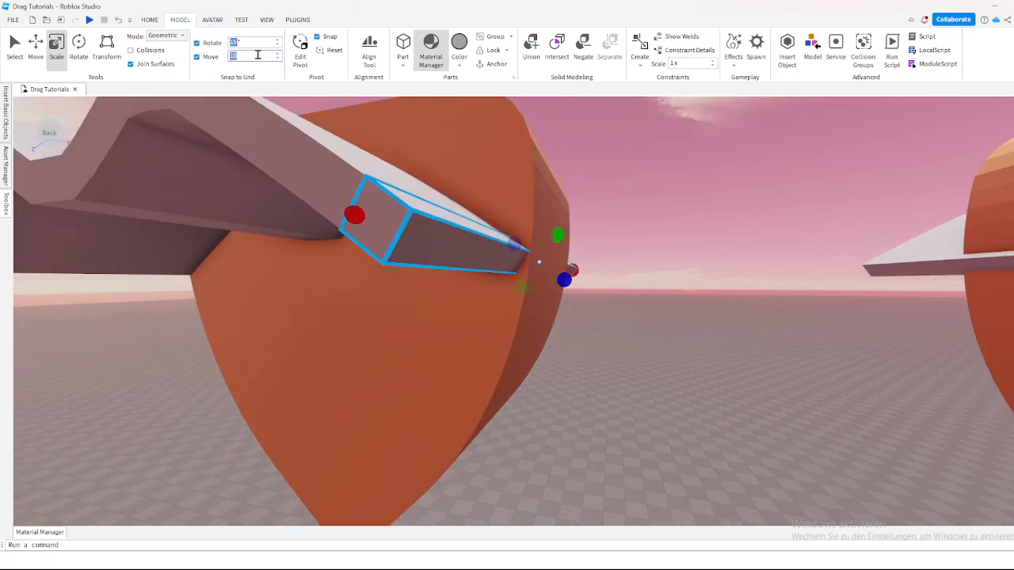
left_click_drag(564, 280, 526, 292)
Step: Set the move snapping back to 10 studs and look over both torso copies
scroll(613, 296, "down", 3)
key("d")
scroll(613, 288, "up", 3)
left_click(487, 273)
left_click(568, 310)
scroll(554, 297, "down", 3)
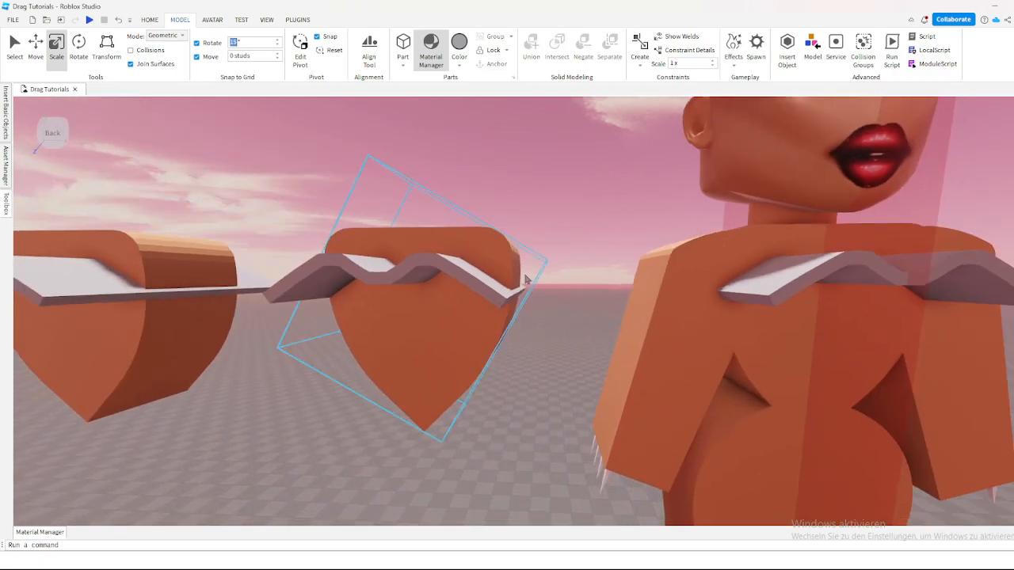
key("a")
key("w")
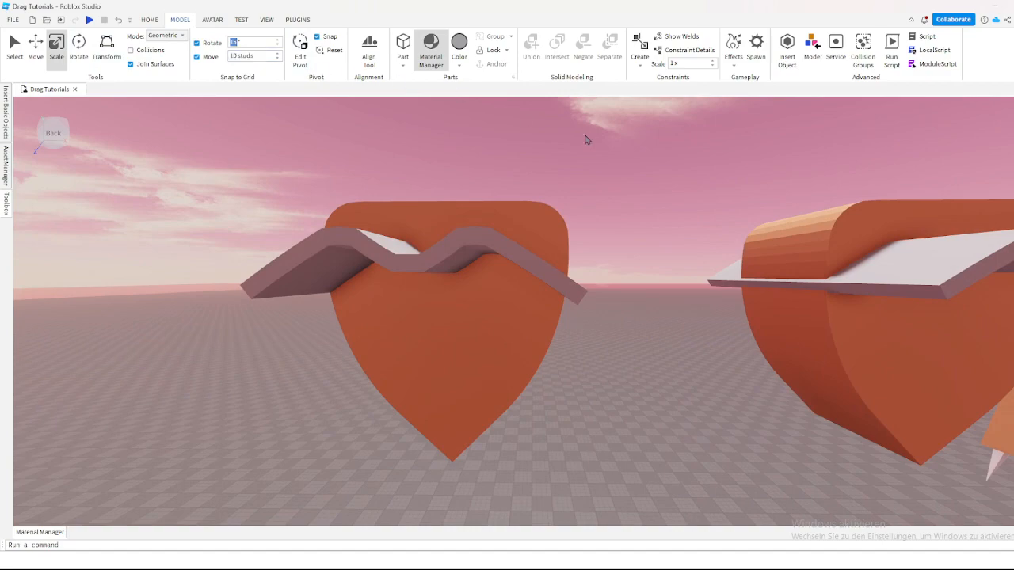
key("s")
key("d")
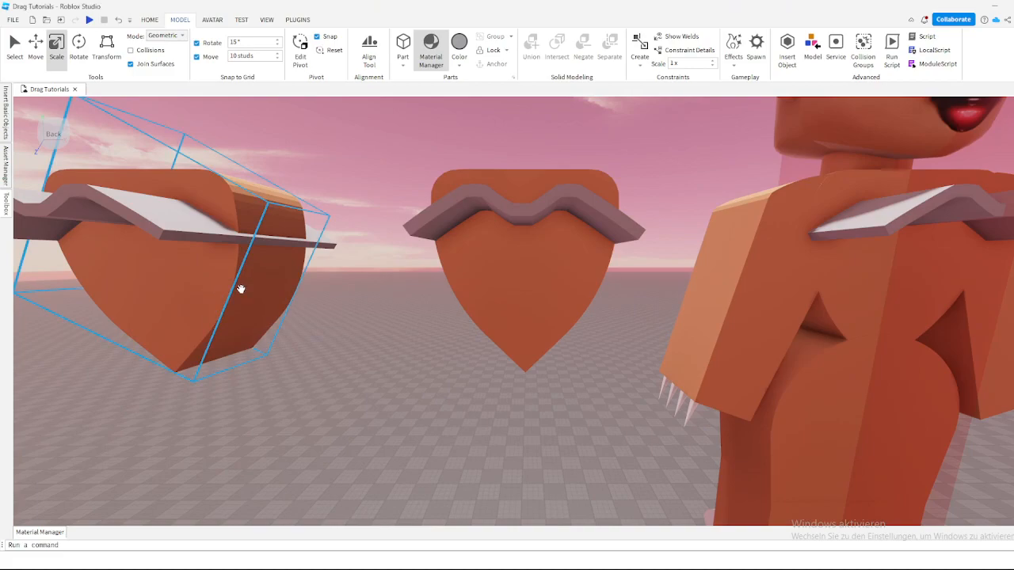
key("q")
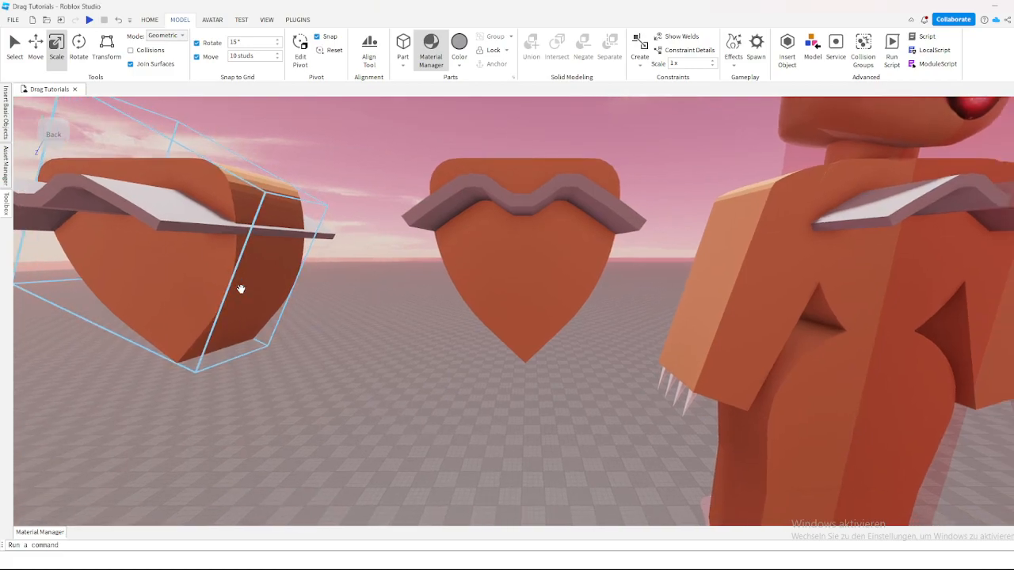
key("e")
Step: Insert a block part on top of the middle torso copy and widen it well past both sides of the torso
key("w")
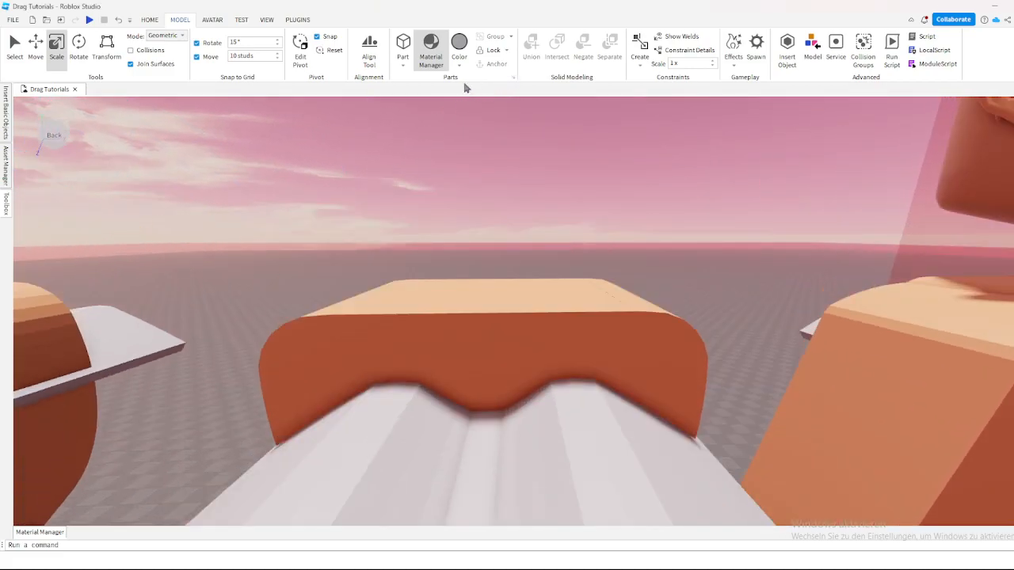
left_click(404, 45)
key("f")
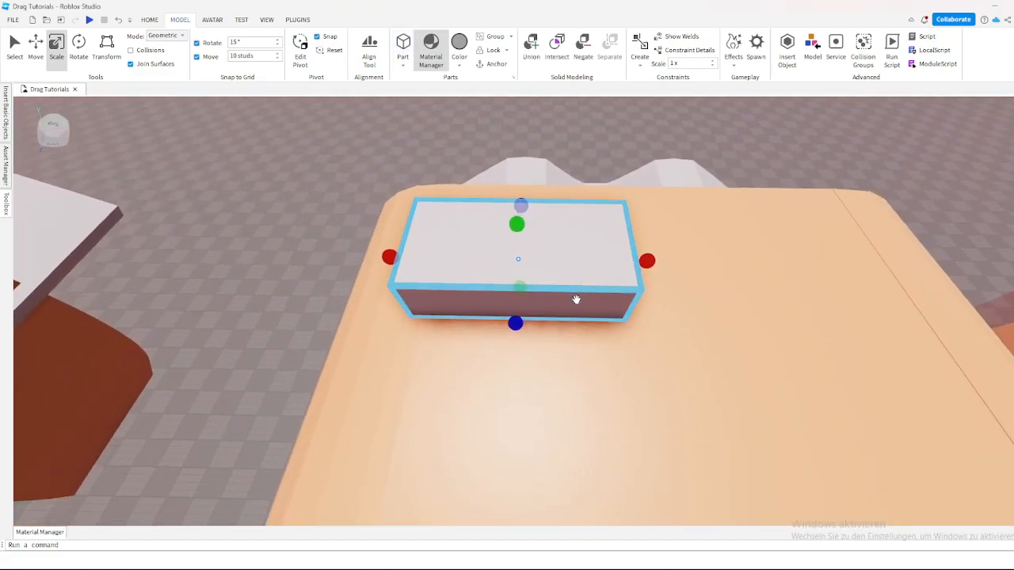
scroll(576, 300, "down", 6)
left_click_drag(442, 282, 331, 286)
left_click_drag(584, 283, 609, 282)
key("d")
right_click_drag(693, 275, 696, 268)
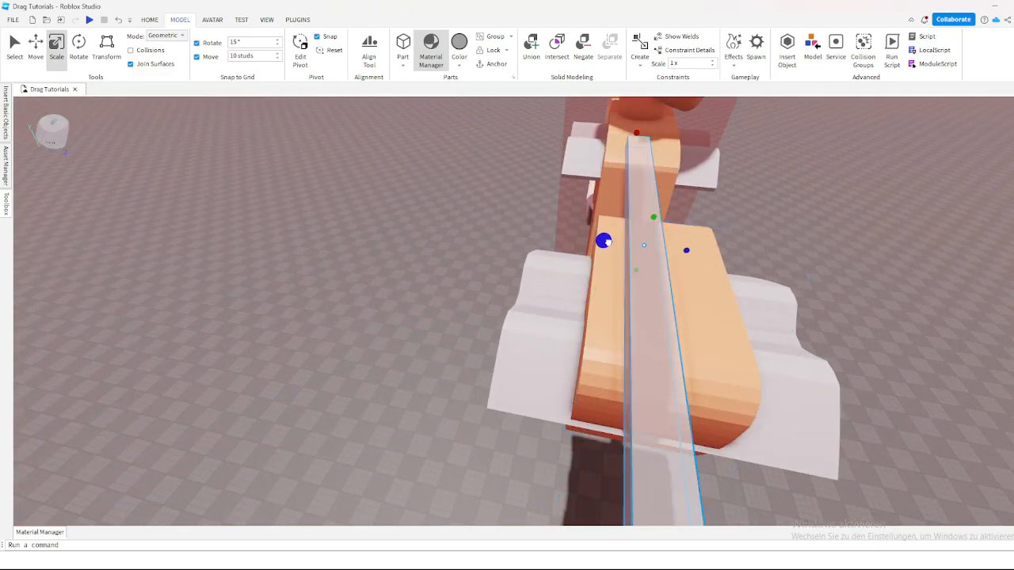
Step: Scale the block in depth and height until it completely encloses the middle torso copy and its strip
key("d")
left_click_drag(690, 258, 742, 269)
right_click_drag(570, 263, 568, 258)
left_click_drag(542, 203, 544, 419)
right_click_drag(544, 419, 523, 311)
key("d")
key("w")
middle_click_drag(482, 330, 487, 328)
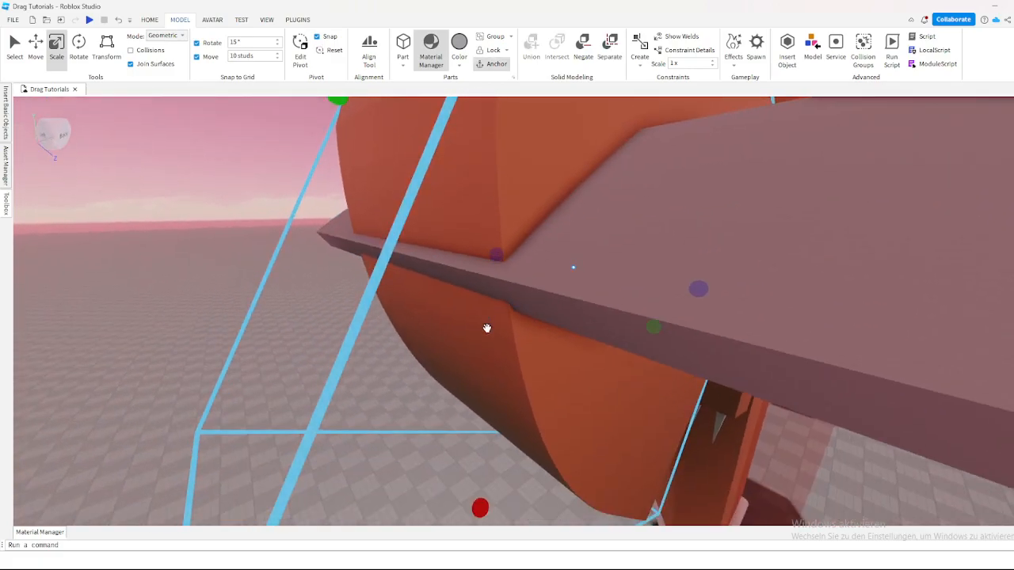
Step: Negate the middle torso copy and union it with the enclosing block to cut the torso shape out of the block
left_click(582, 48)
right_click_drag(509, 183, 529, 202)
key("w")
key("d")
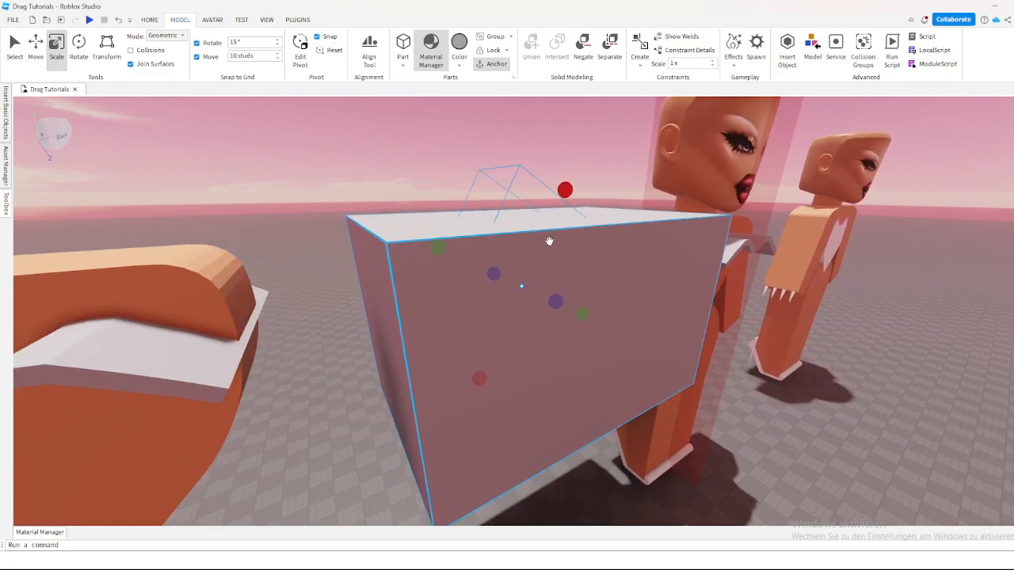
left_click(627, 248, "ctrl")
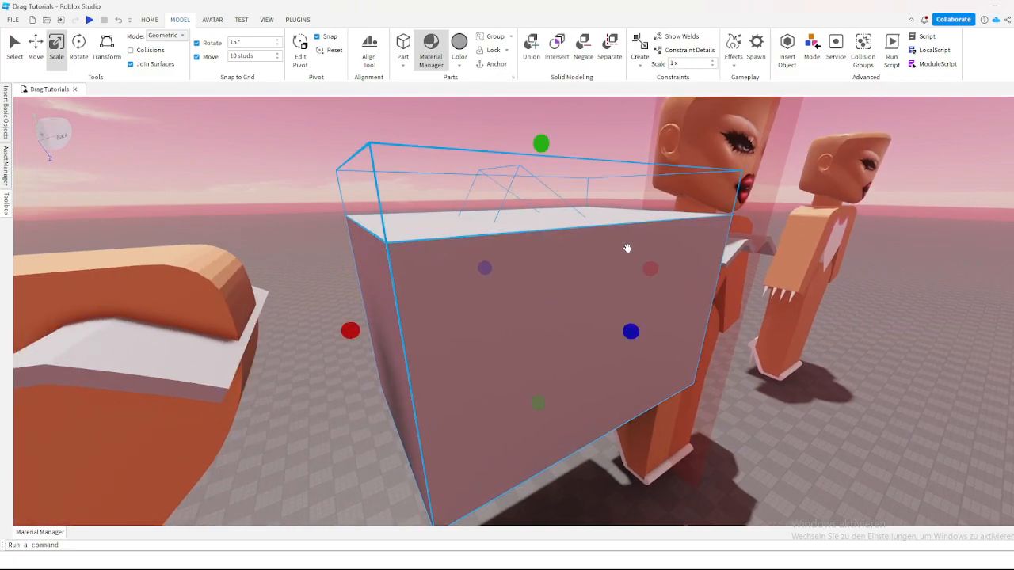
left_click(533, 55)
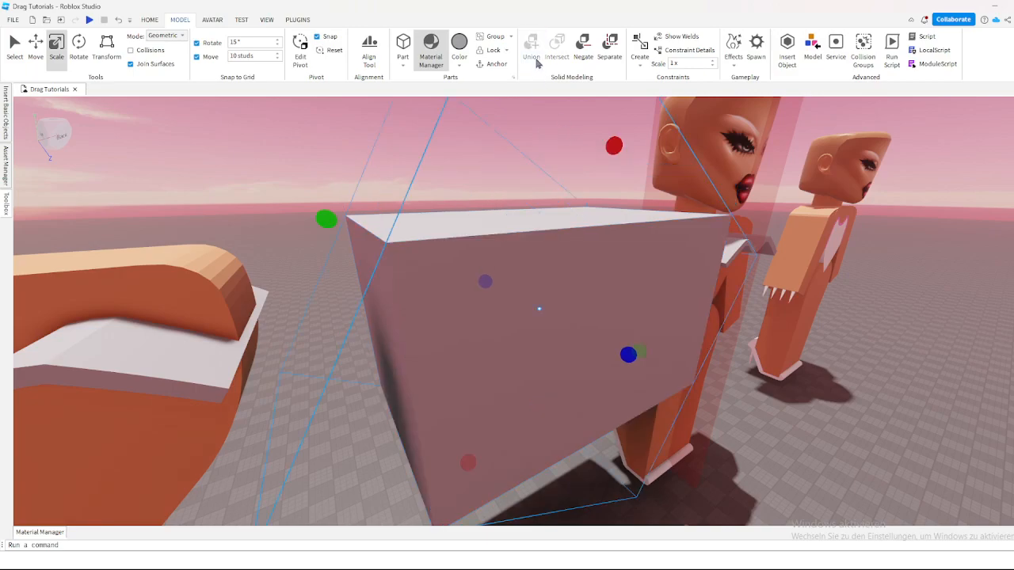
scroll(620, 210, "up", 5)
right_click_drag(621, 211, 622, 211)
scroll(621, 211, "down", 8)
left_click(548, 150)
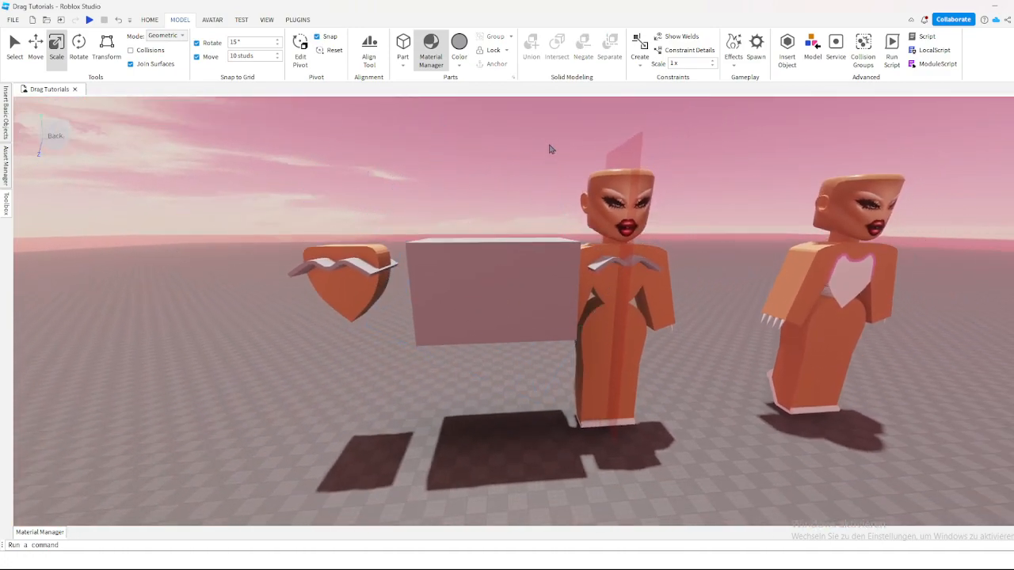
Step: Negate the hollowed block around the middle strip and clear the selection
scroll(397, 239, "up", 3)
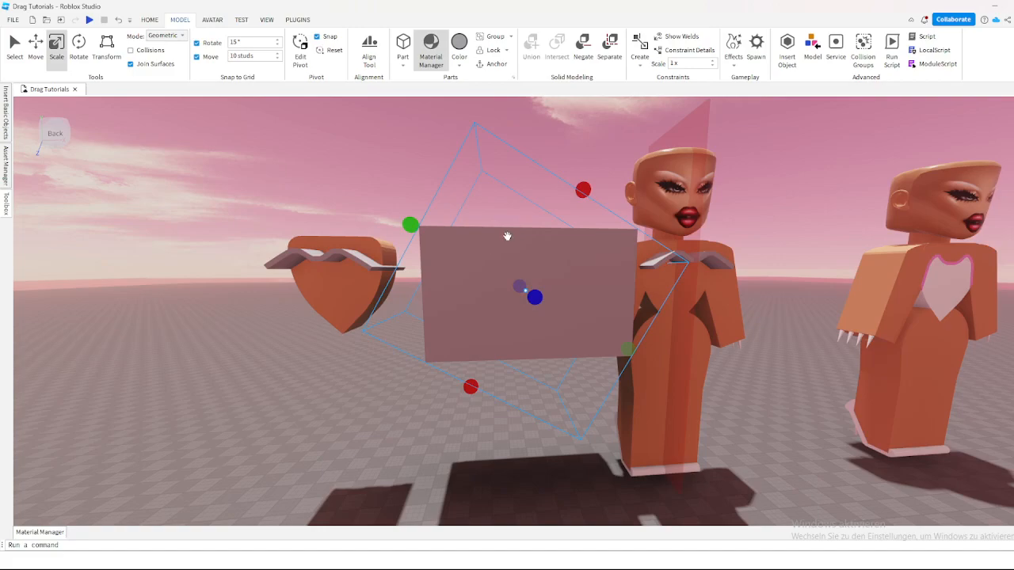
left_click(584, 57)
scroll(552, 135, "down", 4)
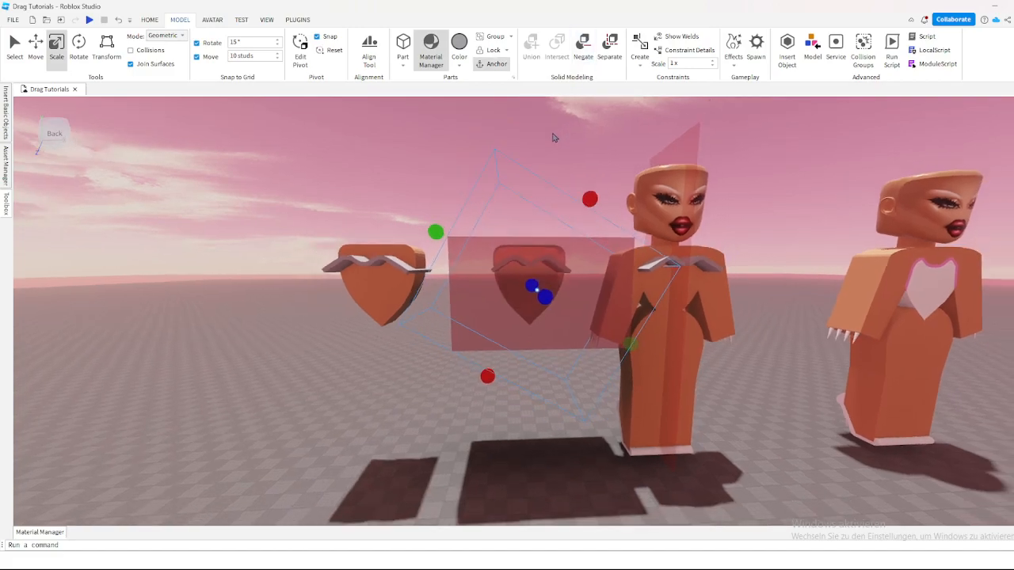
scroll(523, 235, "up", 2)
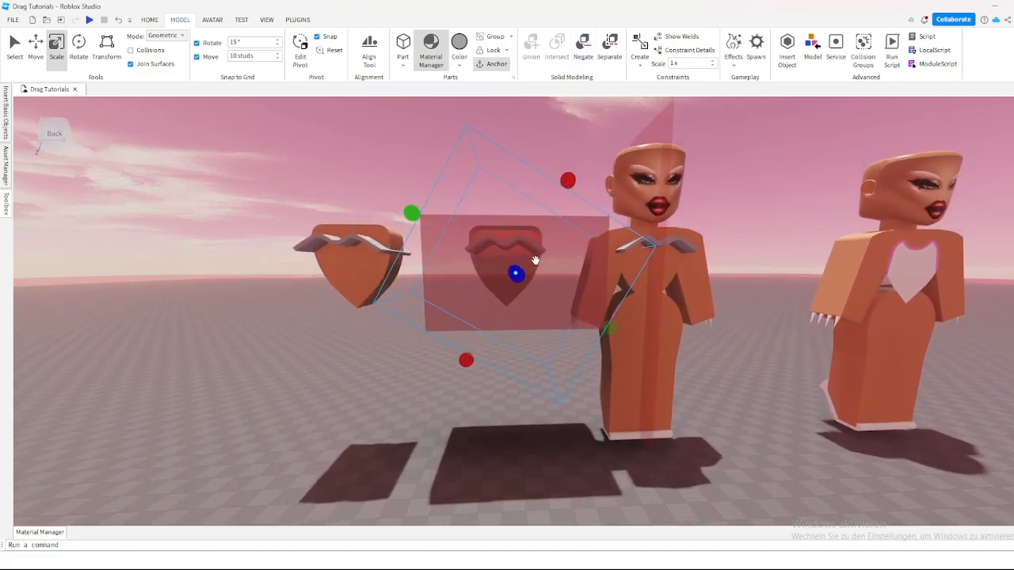
left_click(529, 149)
scroll(528, 150, "up", 3)
scroll(529, 150, "up", 2)
scroll(531, 150, "down", 5)
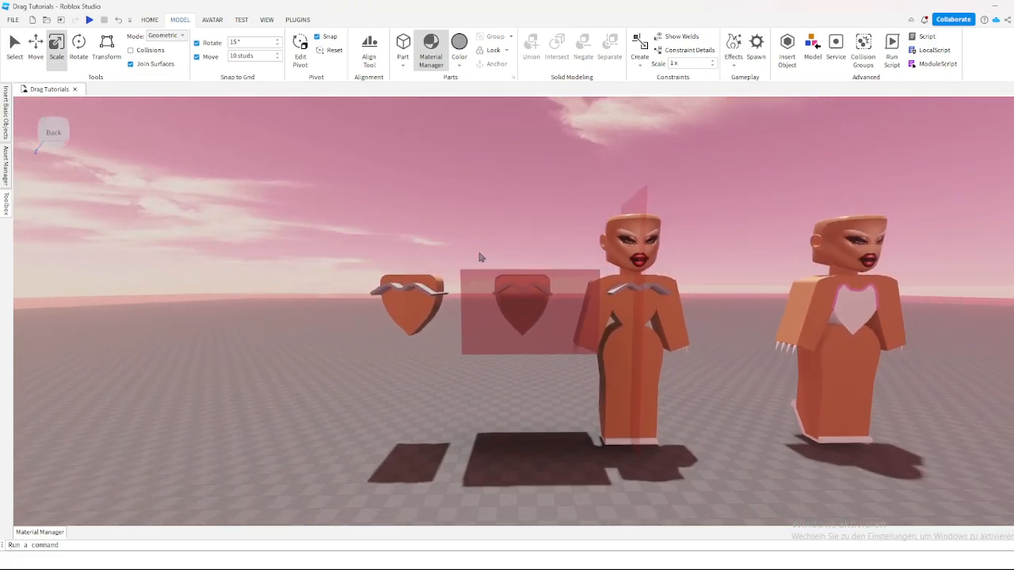
scroll(477, 255, "up", 1)
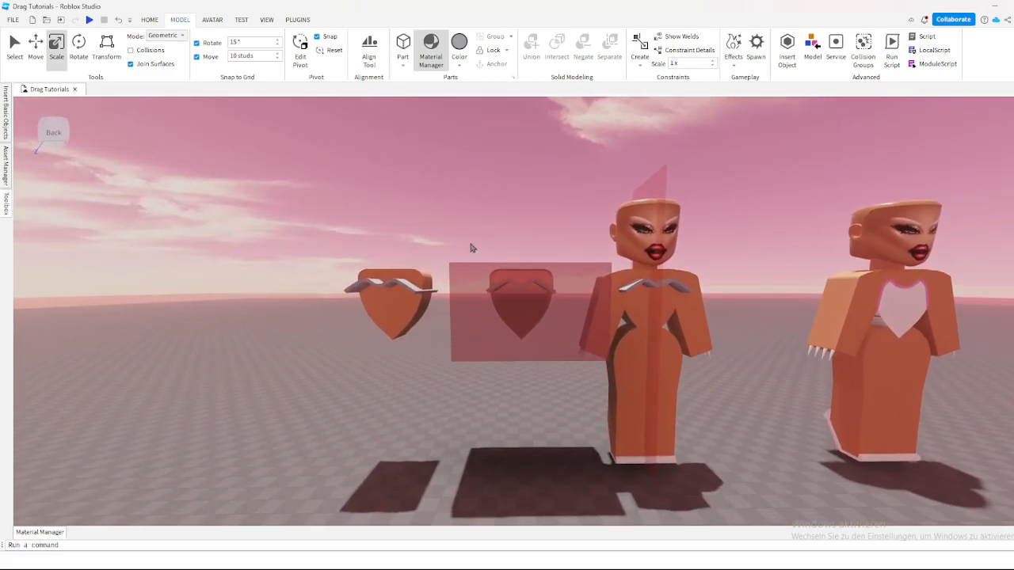
Step: Select the middle strip's segments together with the negated hollow block and union them to trim the strip to the torso outline
left_click(570, 297)
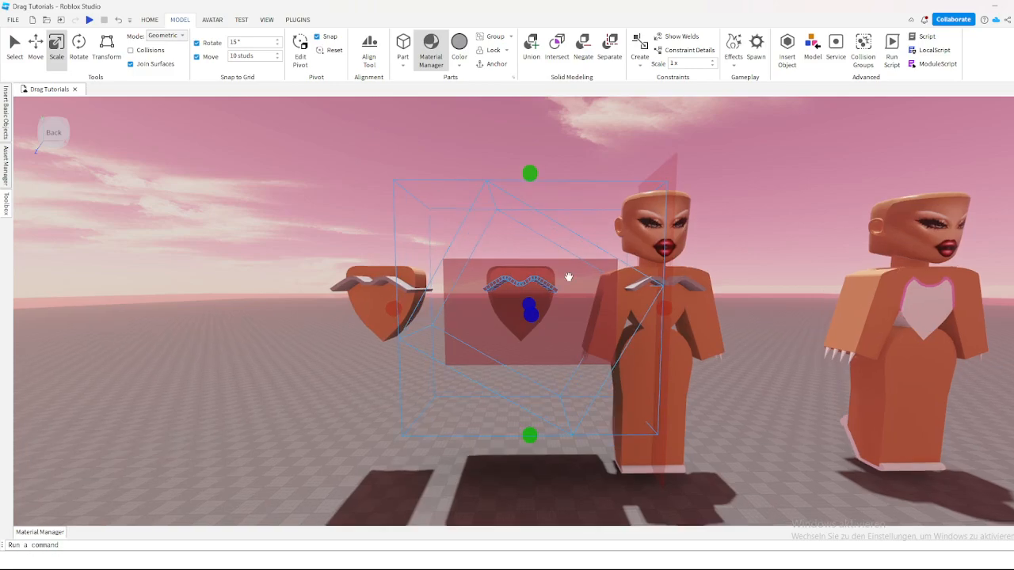
scroll(554, 269, "up", 5)
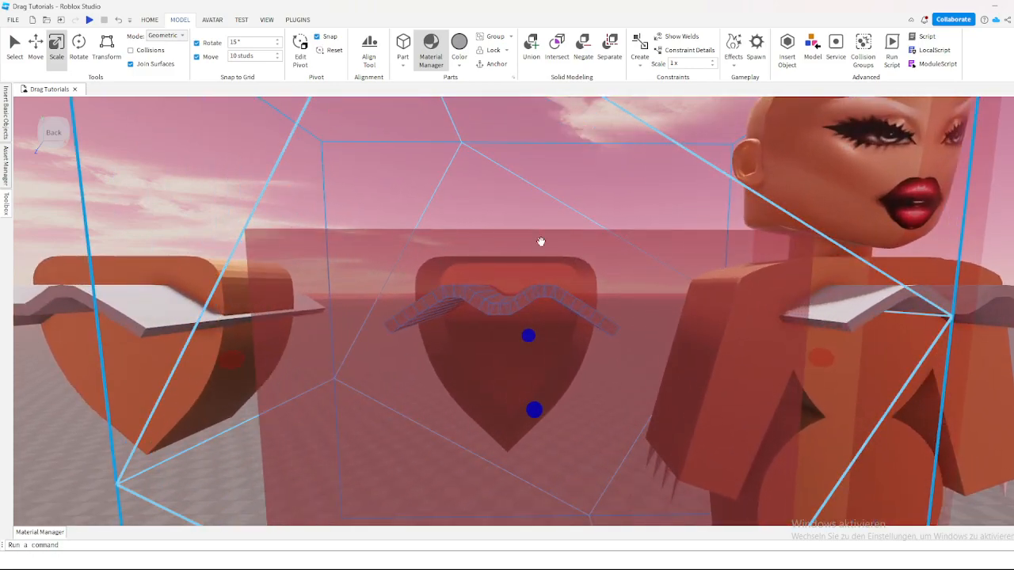
scroll(541, 238, "down", 5)
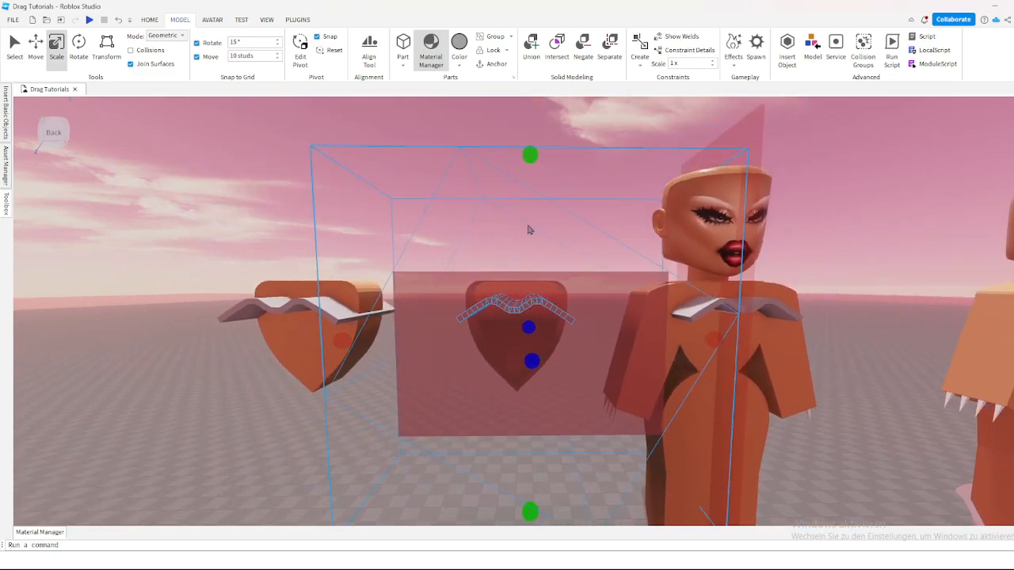
scroll(484, 281, "down", 2)
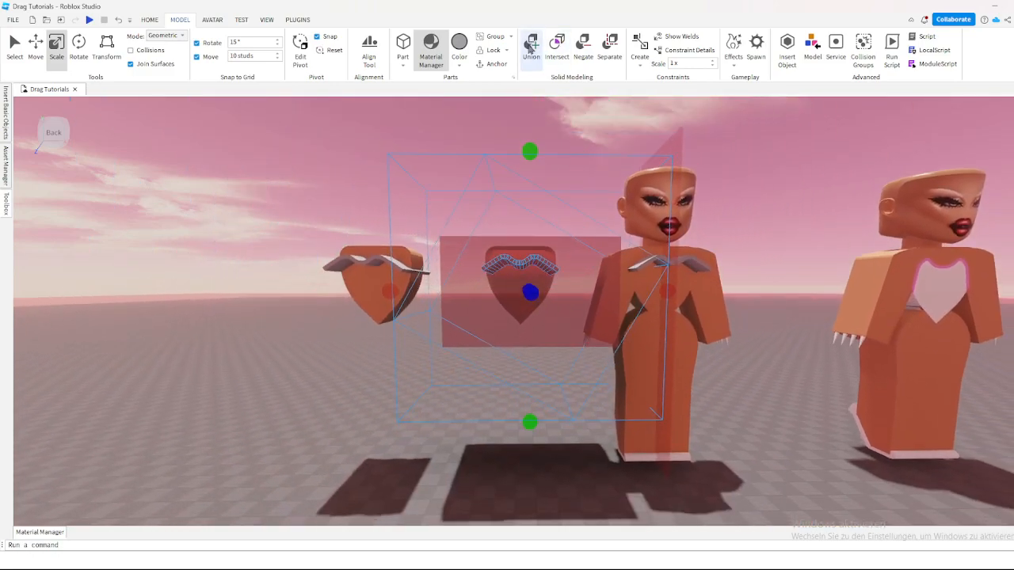
left_click(530, 48)
scroll(539, 141, "up", 6)
left_click(573, 168)
right_click_drag(570, 164, 571, 164)
scroll(573, 170, "down", 1)
Step: Select all strip segments on the outermost torso copy, leaving the torso itself out of the selection
key("s")
key("d")
key("d")
key("s")
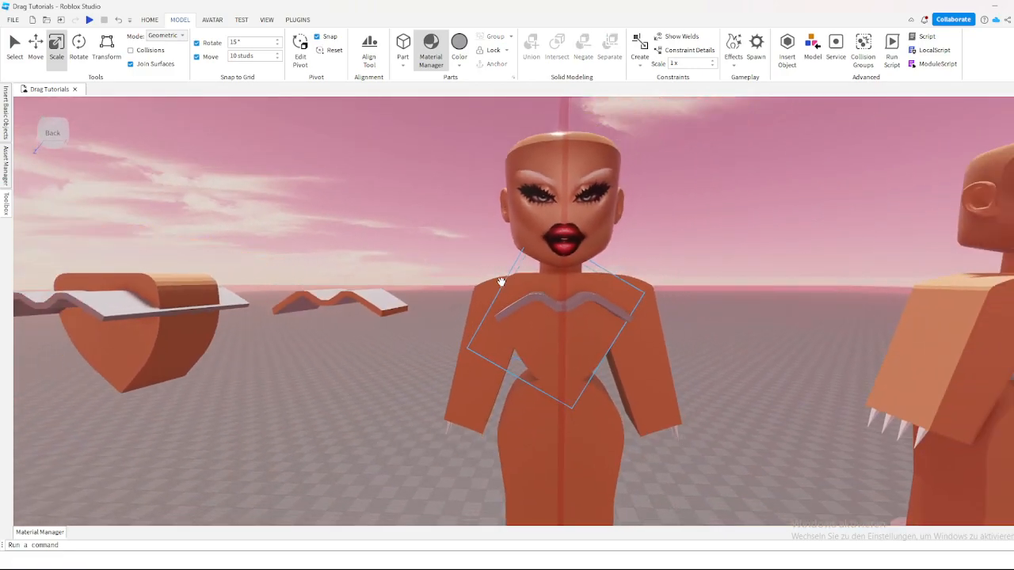
key("a")
key("w")
right_click_drag(477, 269, 510, 275)
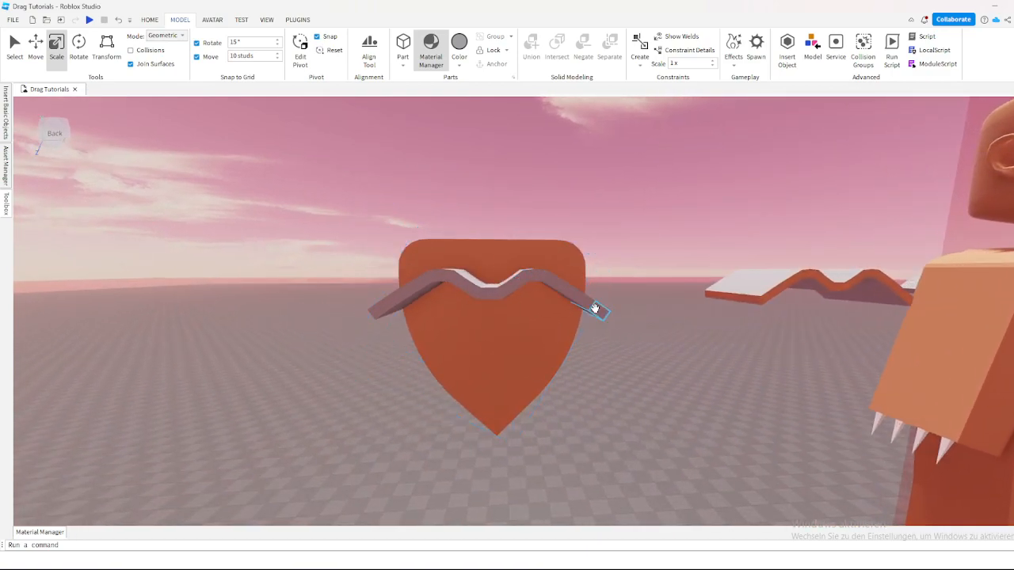
key("s")
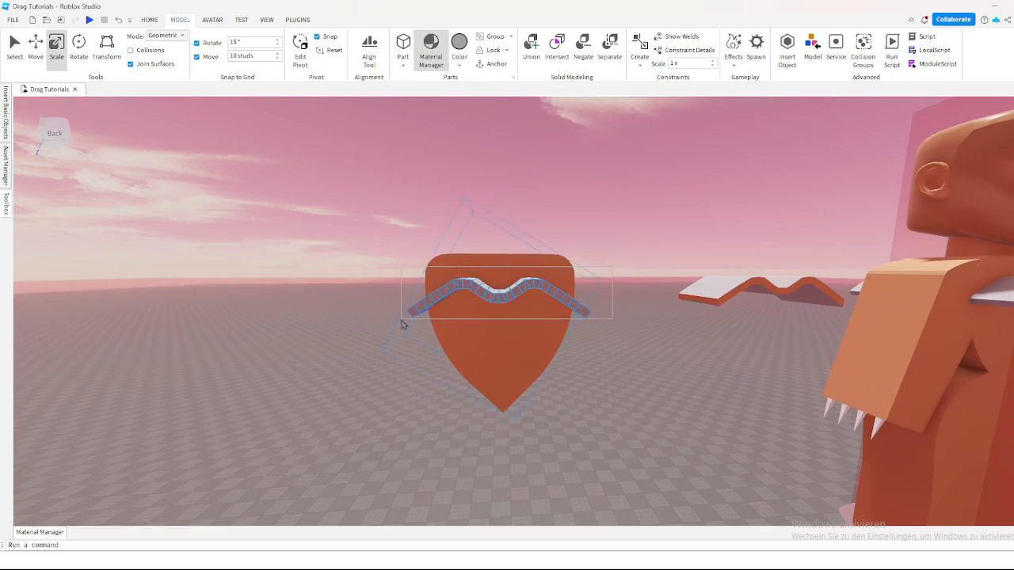
left_click(449, 302)
left_click(497, 264)
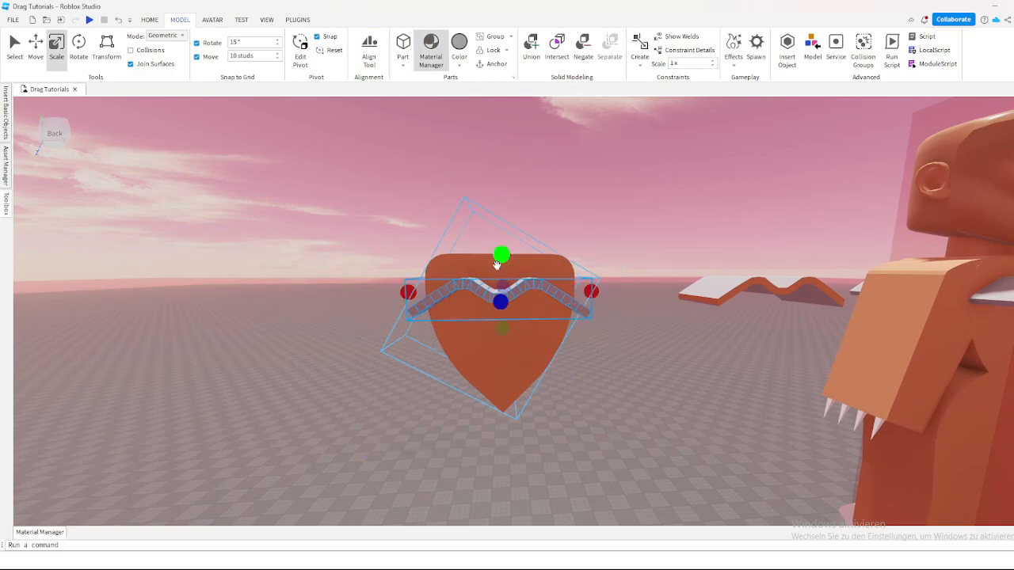
key("w")
mouse_move(713, 194)
right_mouse_down()
mouse_move(568, 373)
mouse_move(559, 345)
right_mouse_up()
key("f")
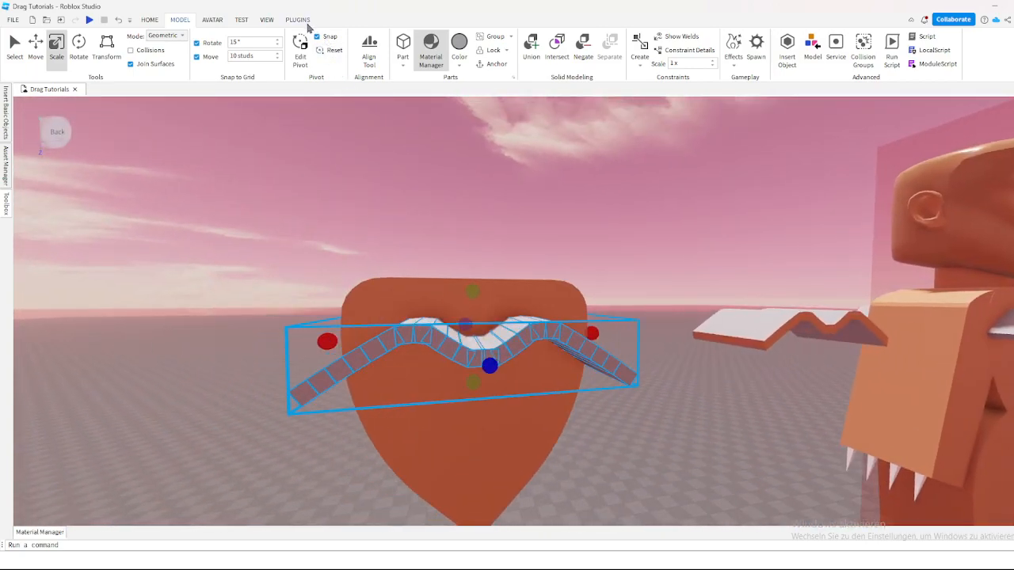
Step: Launch Building Tools by F3X on the selected strip segments and activate its Resize tool
left_click(298, 20)
left_click(667, 52)
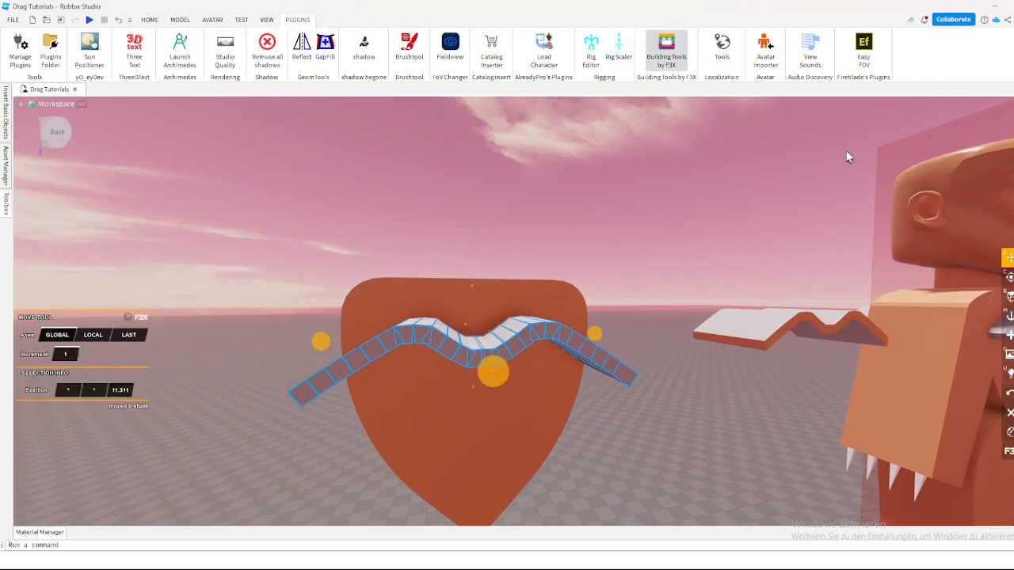
right_click_drag(638, 230, 636, 229)
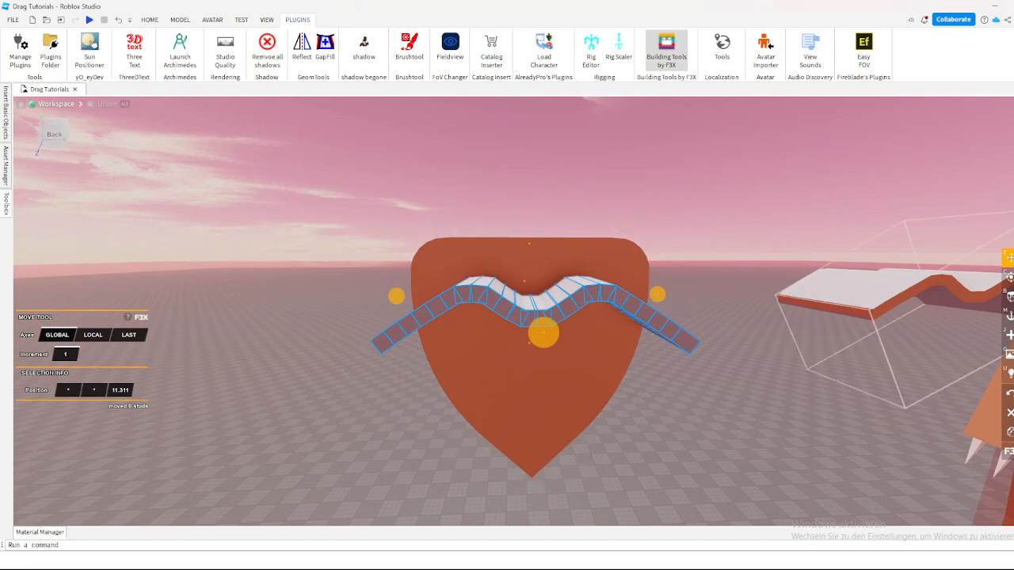
key("x")
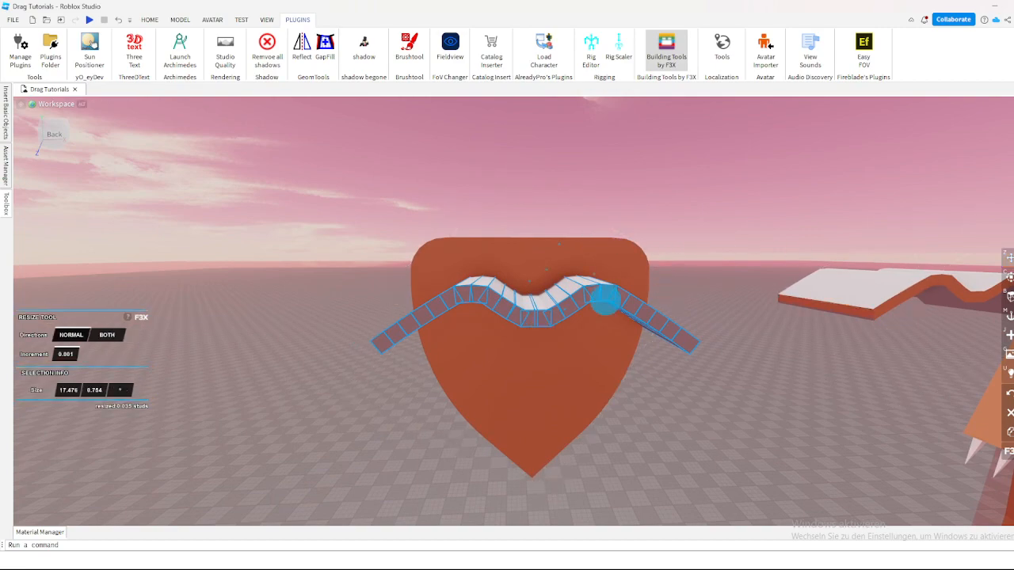
right_click_drag(630, 232, 607, 220)
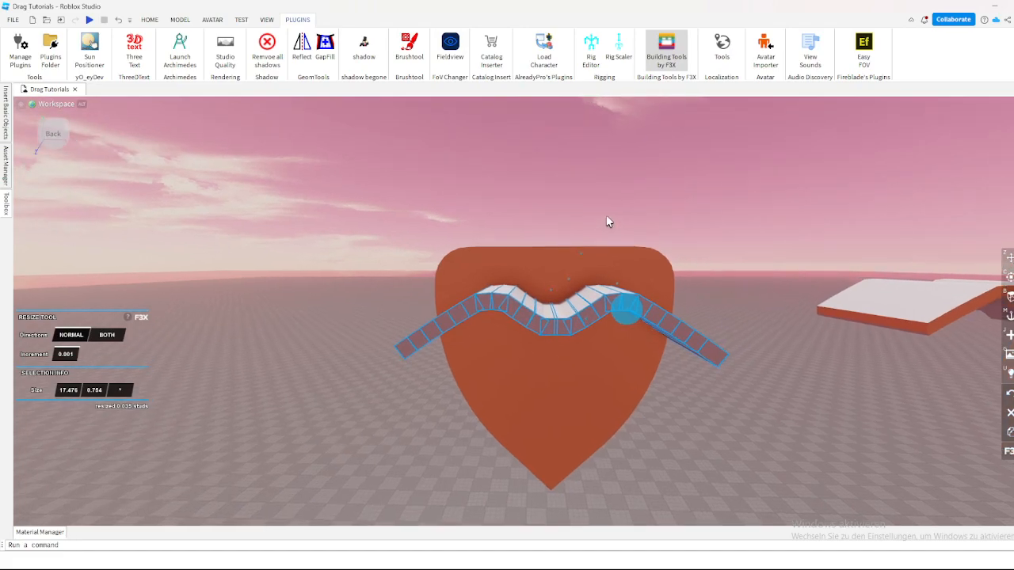
key("d")
Step: Extend all selected strip segments upward past the top of the torso to a height of 8.703 studs, and deselect them
scroll(547, 243, "up", 1)
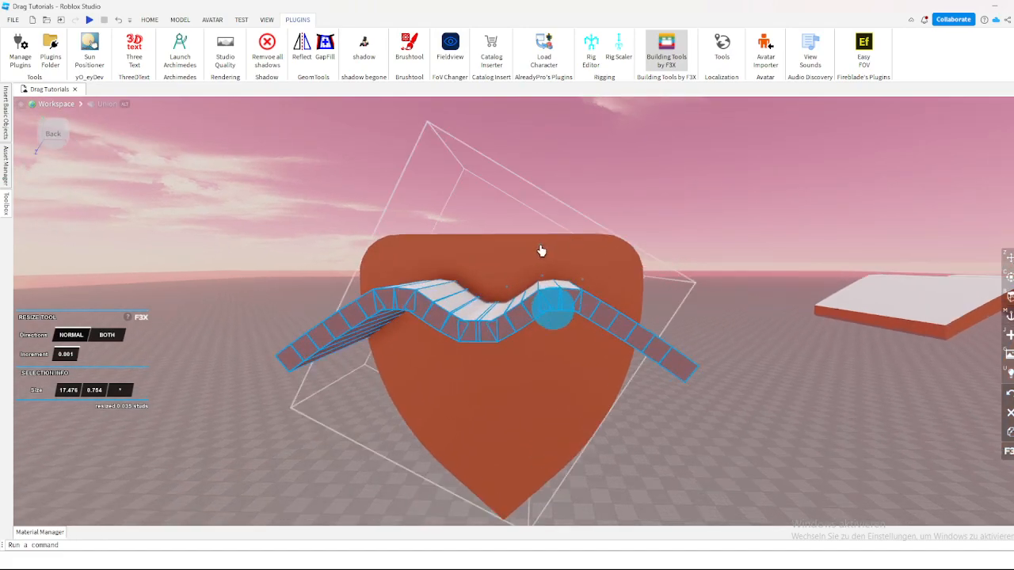
left_click_drag(541, 251, 590, 136)
scroll(594, 136, "down", 5)
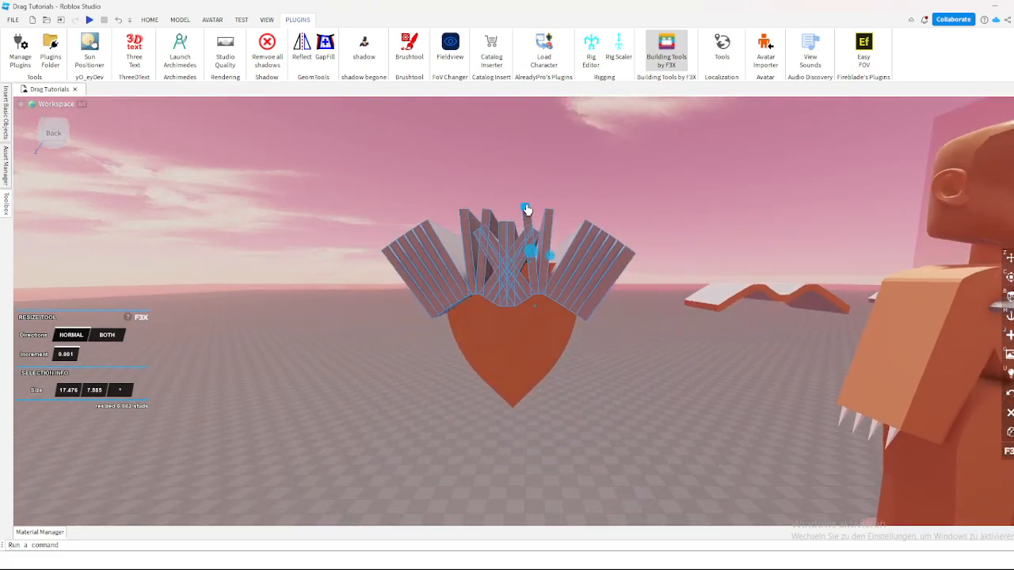
left_click_drag(528, 210, 532, 197)
scroll(540, 197, "up", 5)
key("q")
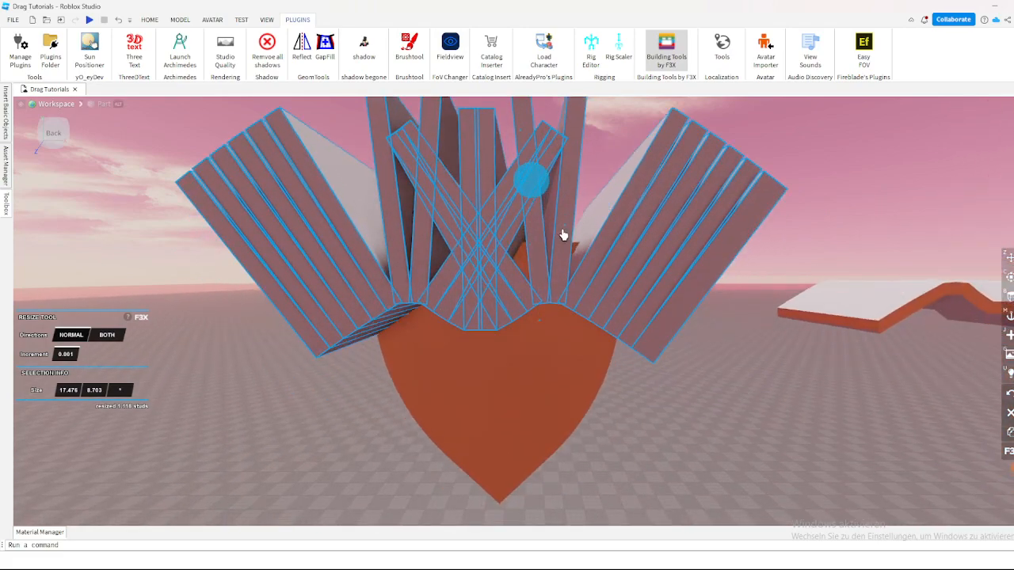
key("e")
scroll(530, 272, "up", 5)
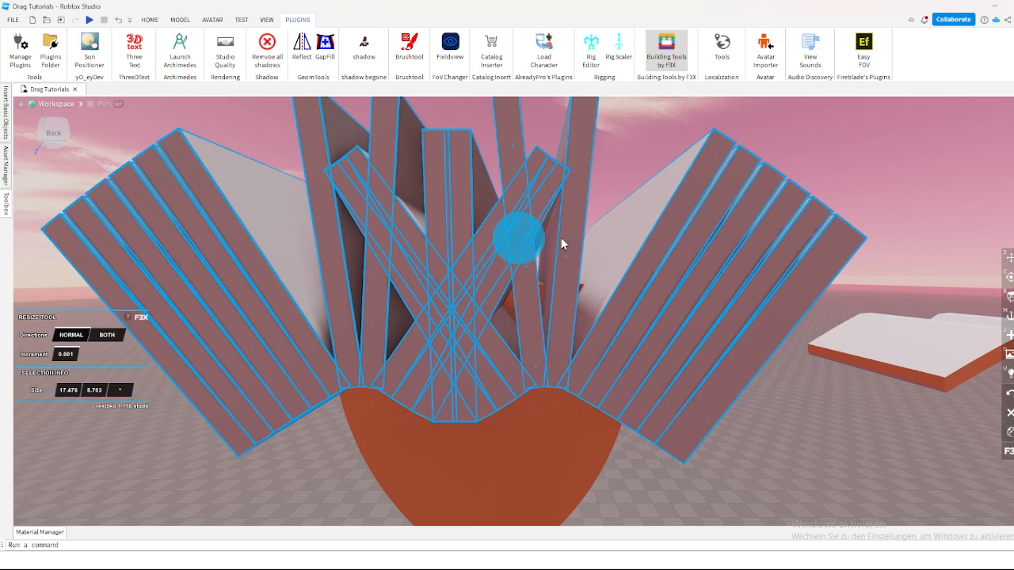
scroll(565, 234, "down", 5)
left_click(625, 169)
Step: Thicken the strip's two outermost segments toward the middle, the left one to 15.235 studs and the right one to 13.634 studs
key("a")
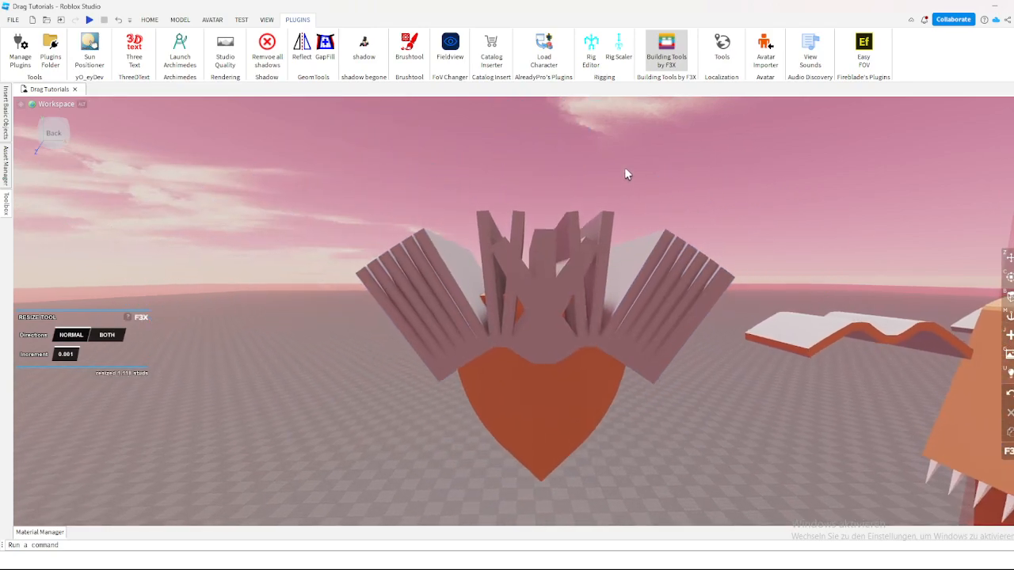
key("w")
key("q")
key("a")
key("a")
key("w")
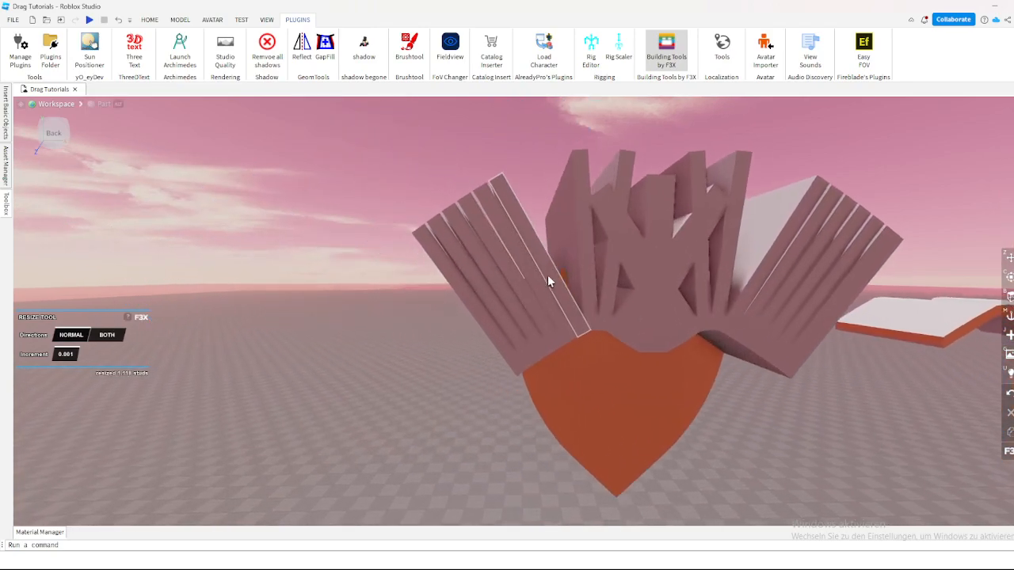
left_click(505, 305)
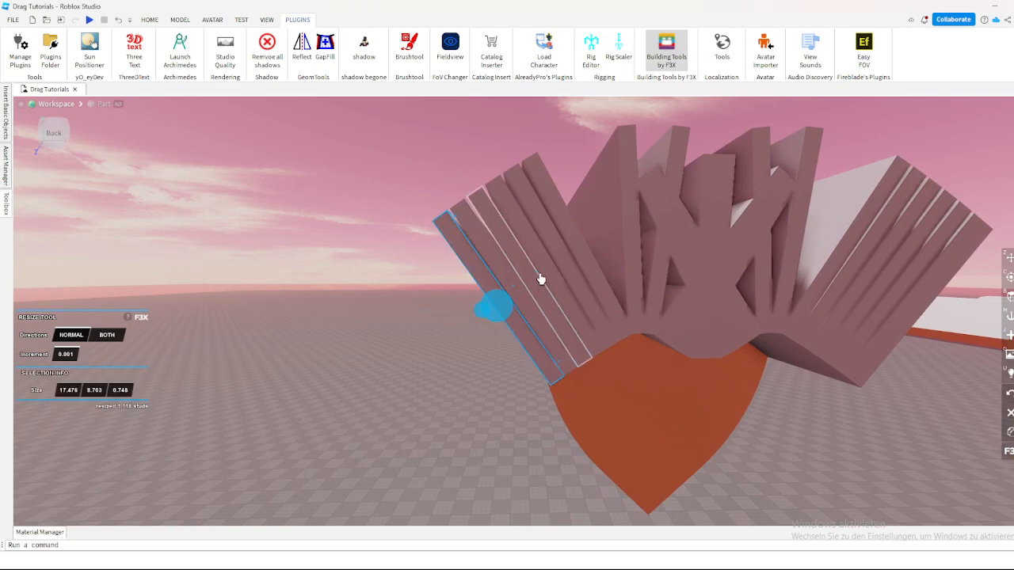
left_click_drag(537, 277, 710, 160)
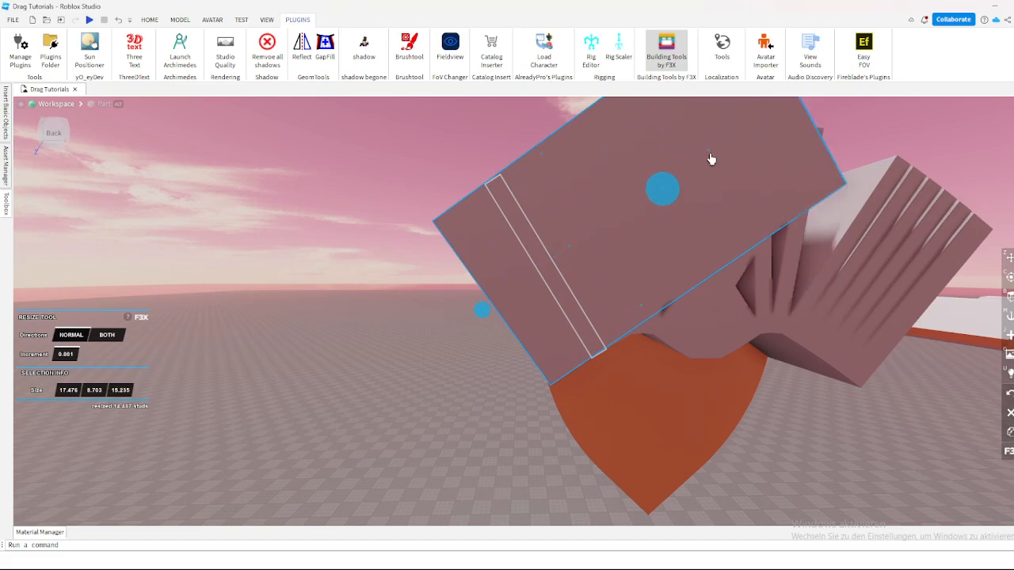
key("d")
left_click(646, 287)
left_click_drag(646, 289, 424, 214)
Step: Thicken the sloped segment just left of the strip's central dip to 3.575 studs
key("a")
left_click(476, 318)
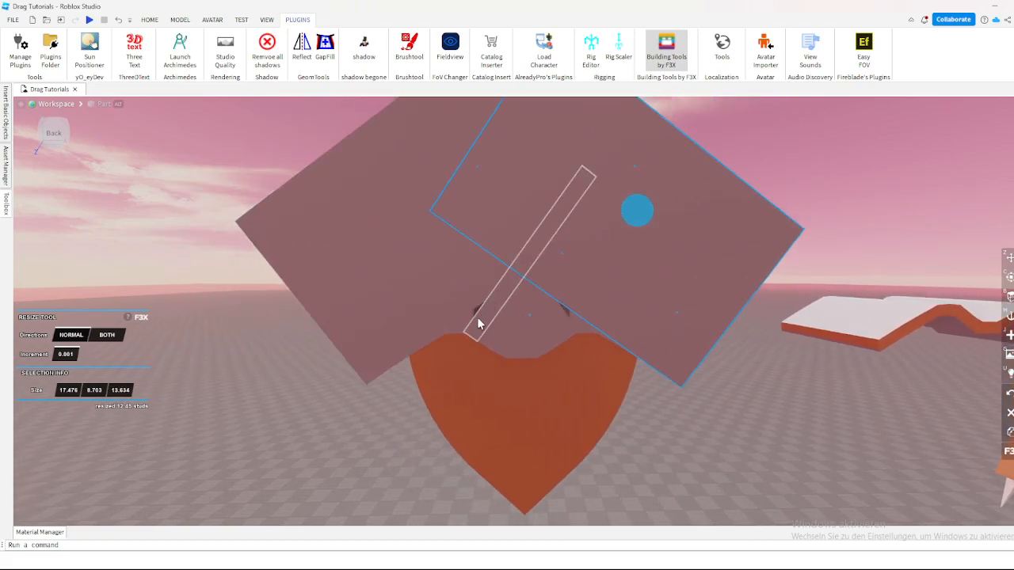
left_click_drag(501, 249, 448, 213)
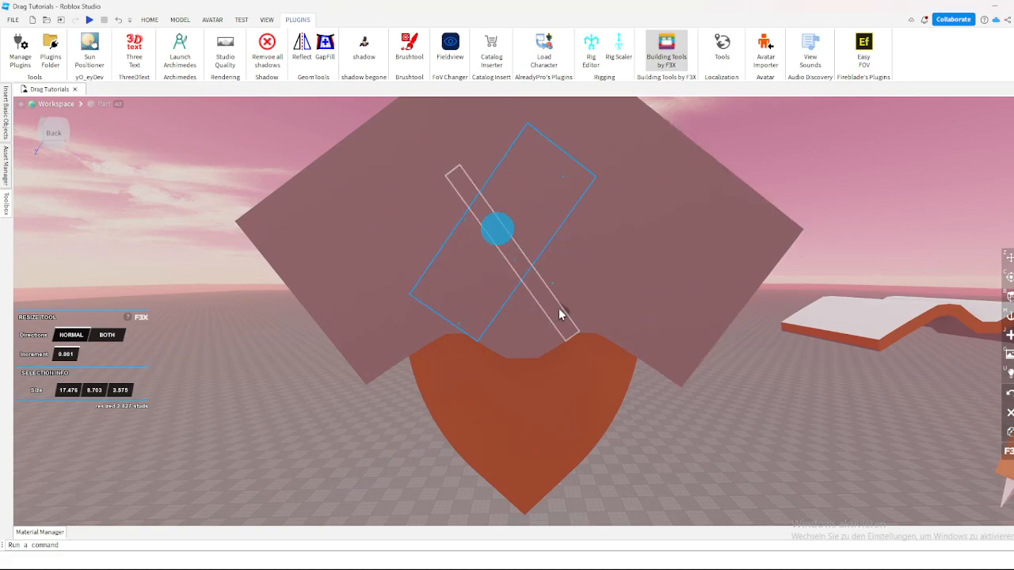
Step: Thicken the sloped segment just right of the strip's central dip by 3.784 studs and deselect it
left_click(560, 309)
left_click_drag(544, 246, 584, 213)
left_click(673, 417)
key("a")
right_click_drag(676, 417, 674, 418)
key("a")
key("w")
key("d")
key("s")
Step: Select all the resized strip segments above the torso piece, exit Building Tools by F3X, and negate the segments
left_click_drag(623, 227, 451, 341)
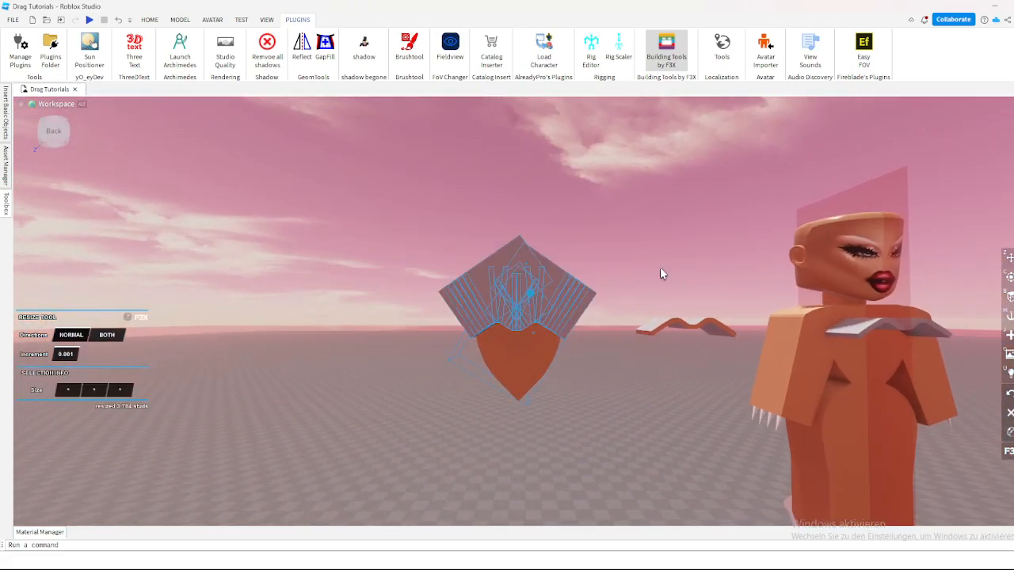
key("z")
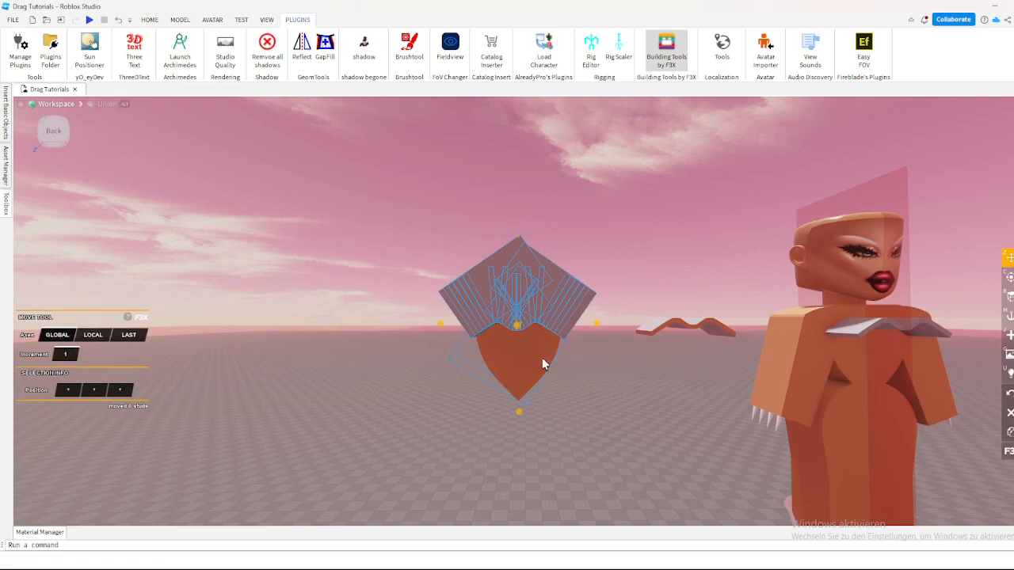
left_click(667, 61)
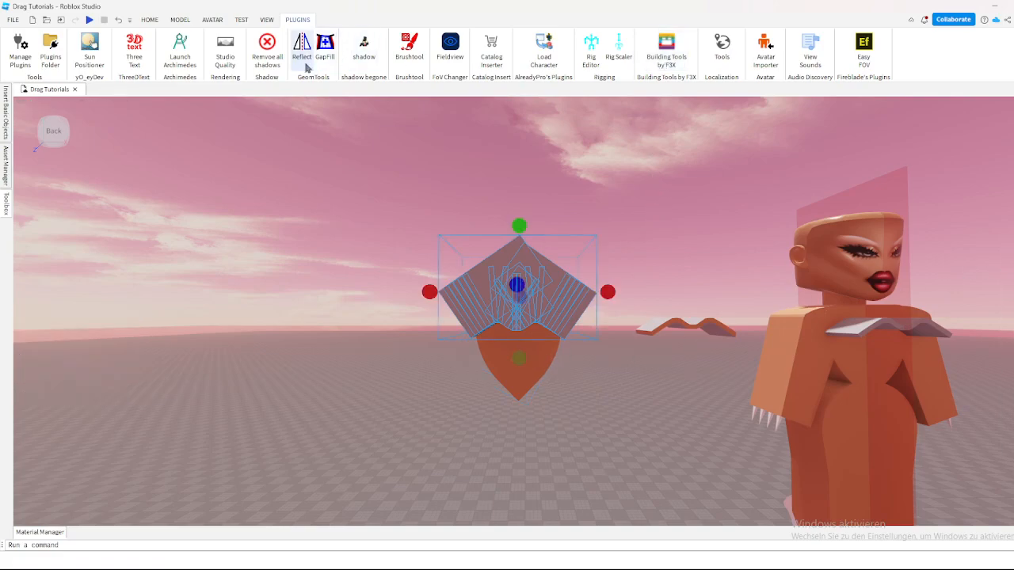
left_click(181, 19)
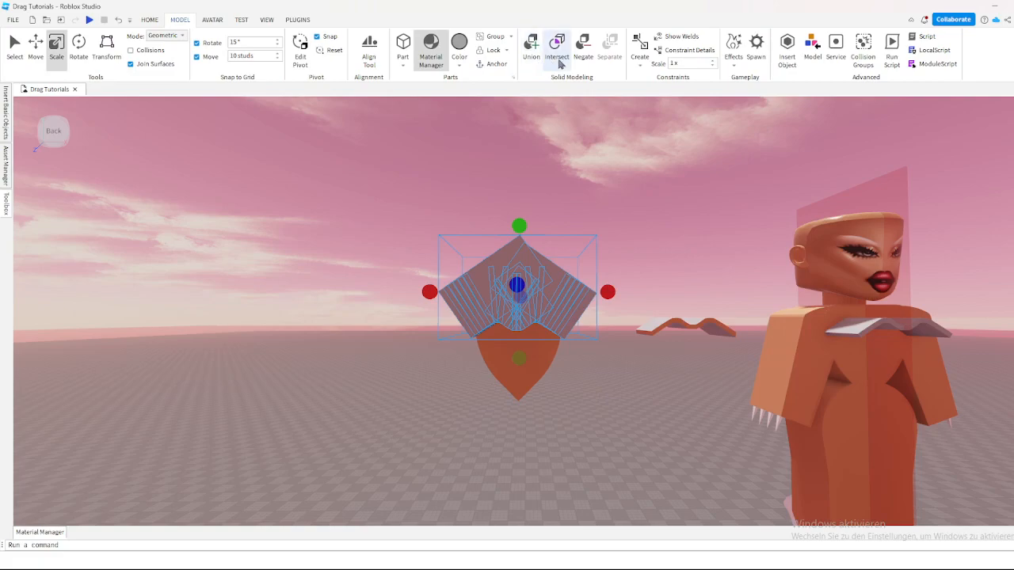
scroll(570, 165, "up", 5)
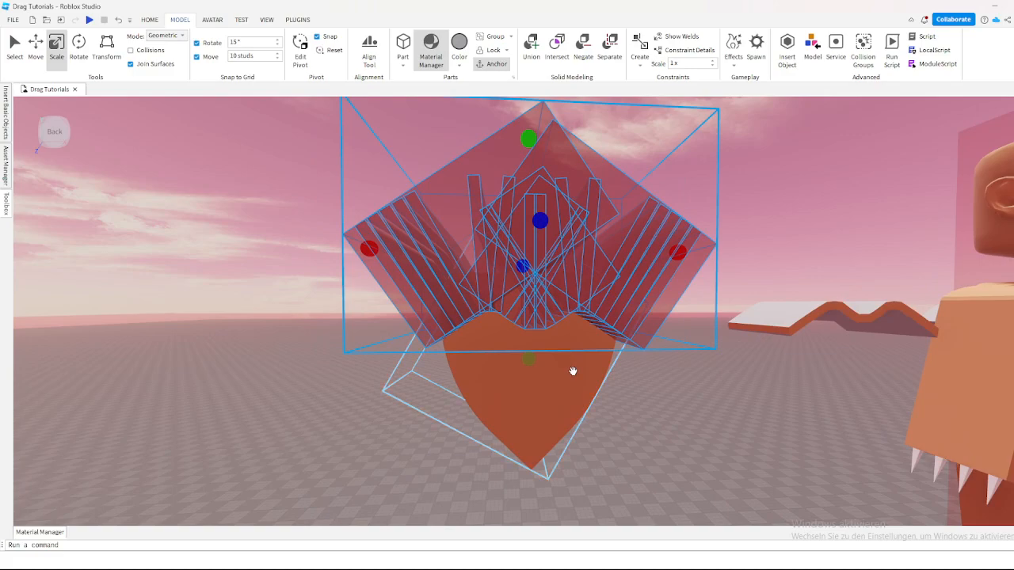
Step: Union the negated strip segments with the torso piece to cut its heart-shaped top edge, and deselect the result
left_click(572, 370, "ctrl")
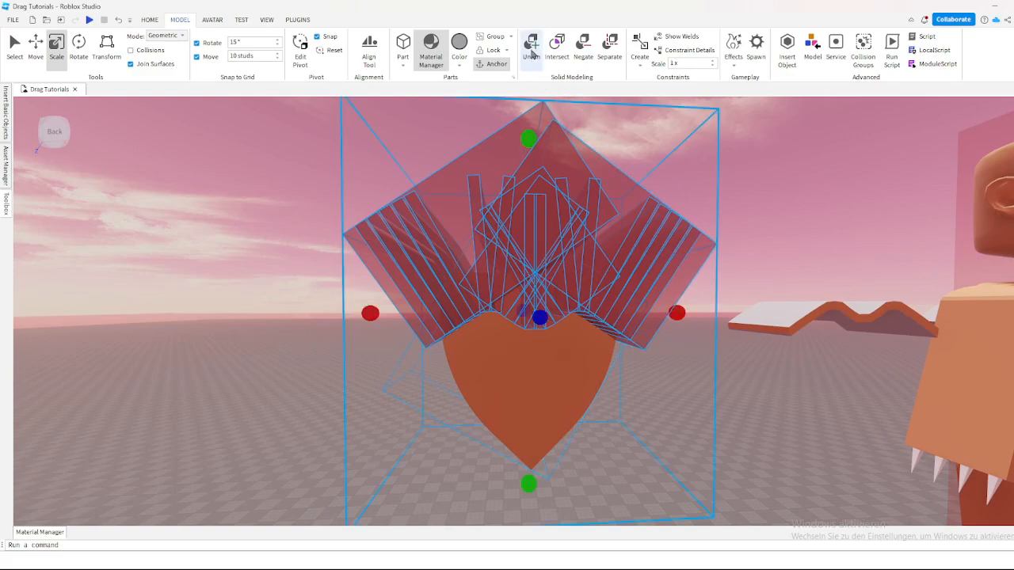
left_click(532, 54)
key("w")
right_click_drag(585, 183, 584, 183)
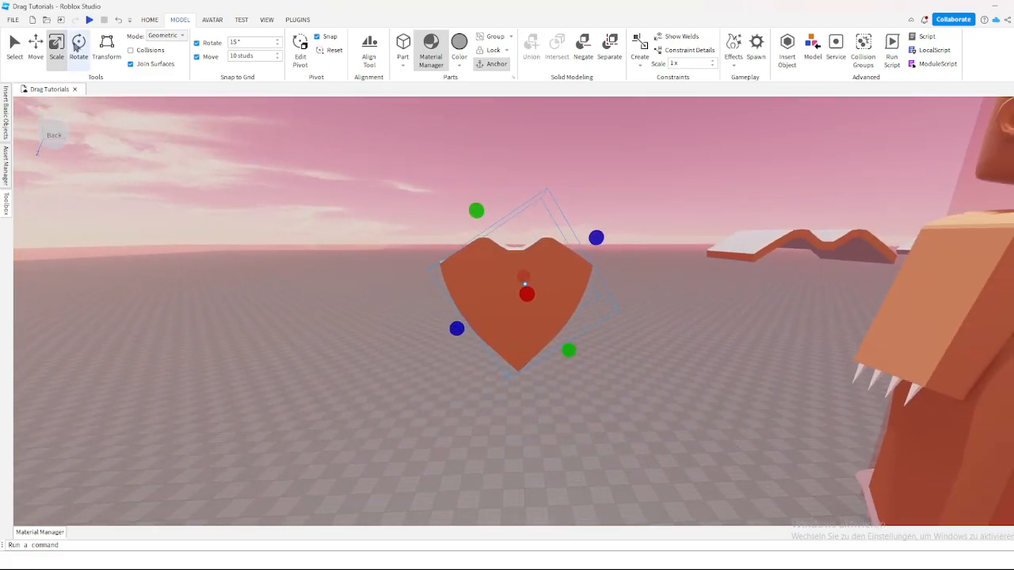
left_click(38, 49)
left_click(641, 202)
Step: Select every segment of the original curved strip on the figure's chest and delete them
key("d")
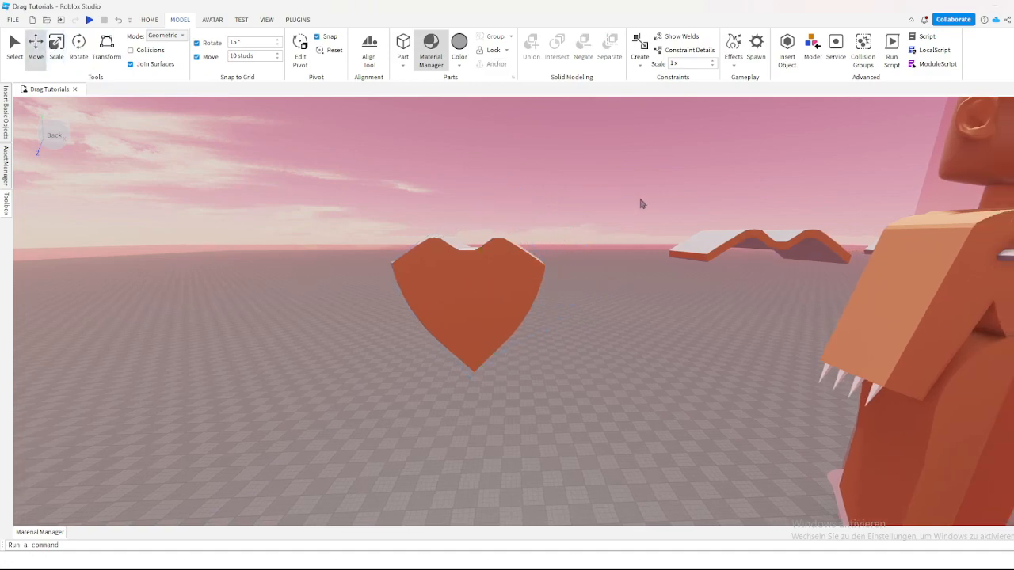
key("d")
left_click(488, 255)
scroll(500, 253, "up", 3)
left_click_drag(779, 317, 710, 268)
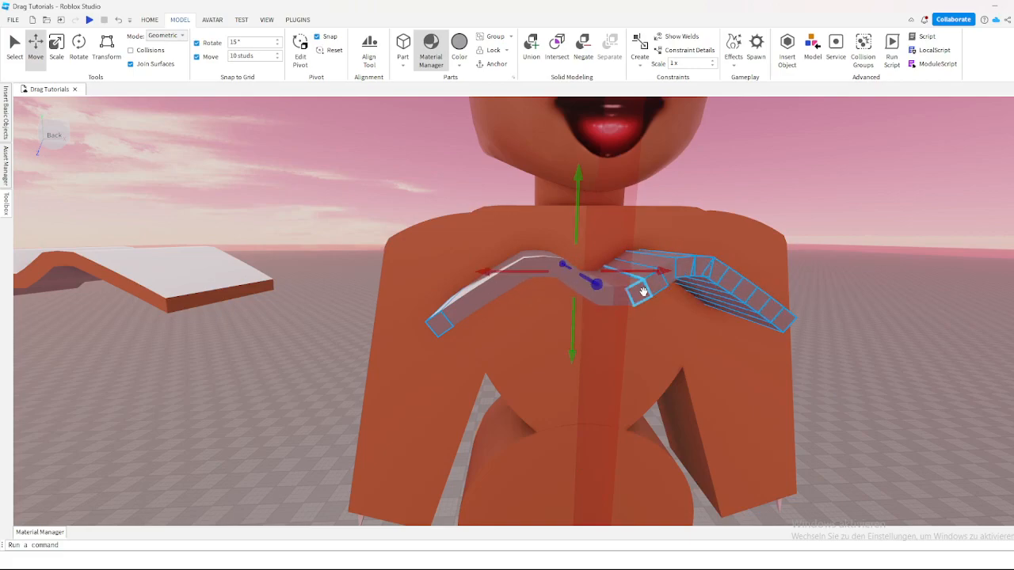
left_click(643, 292)
scroll(638, 289, "up", 3)
left_click(547, 299, "ctrl")
left_click(525, 290, "ctrl")
left_click(498, 282, "ctrl")
left_click(452, 244, "ctrl")
left_click(412, 239, "ctrl")
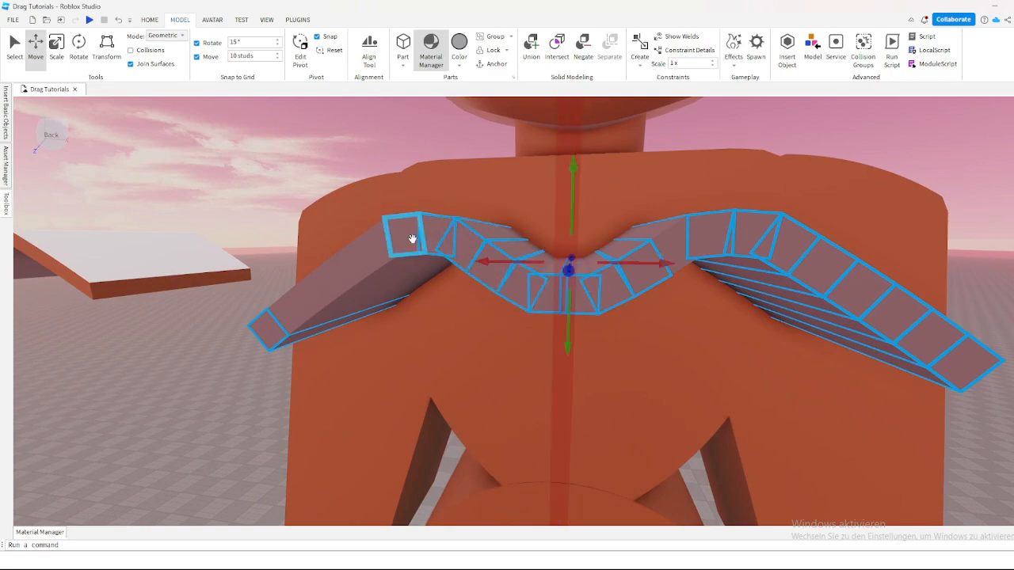
left_click(356, 265, "ctrl")
left_click(323, 293, "ctrl")
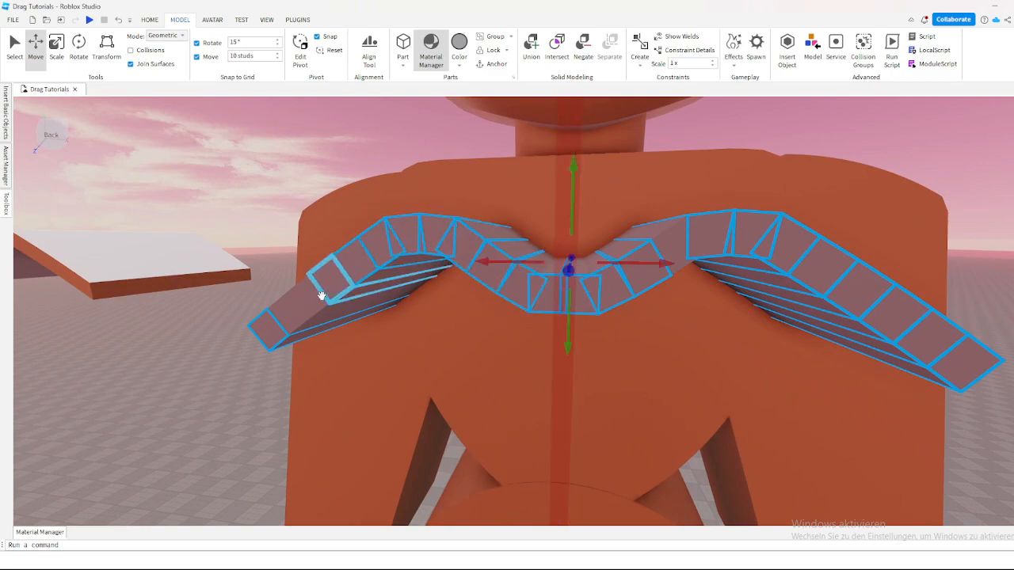
right_click(678, 243)
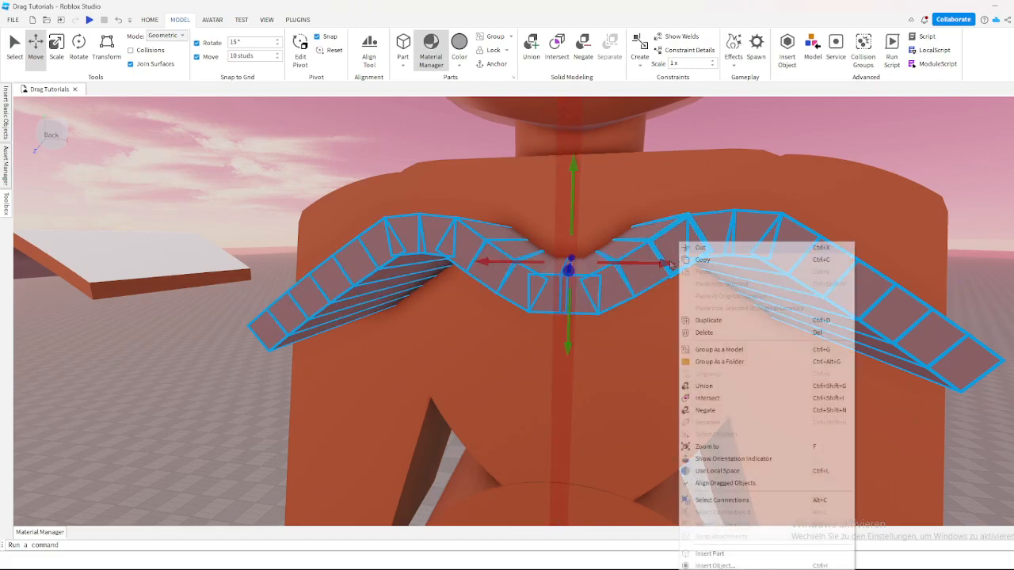
left_click(693, 334)
Step: Move the trimmed curved strip from beside the figure onto the middle of the figure's chest
key("s")
key("a")
right_click_drag(658, 265, 656, 265)
key("a")
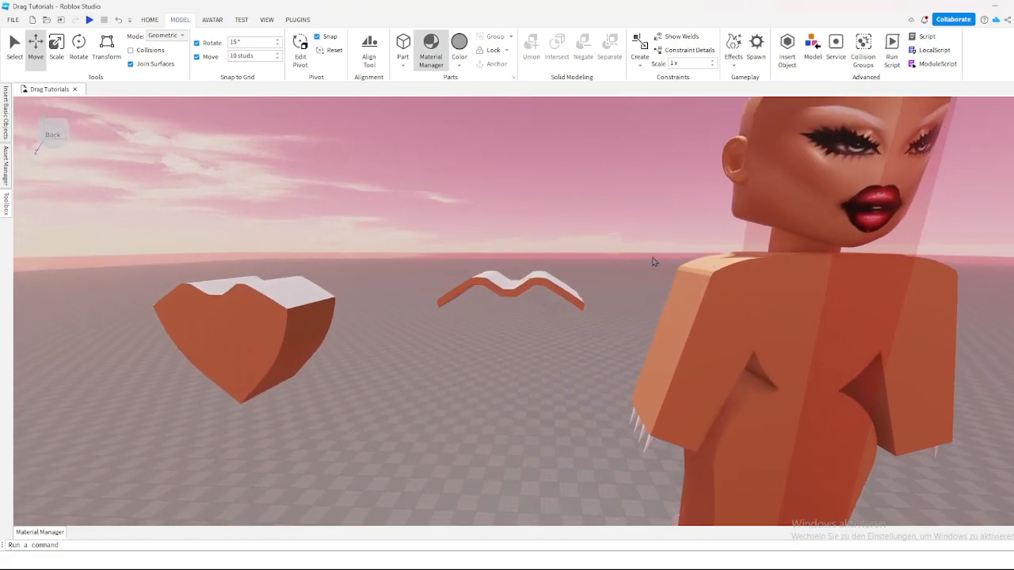
key("q")
key("d")
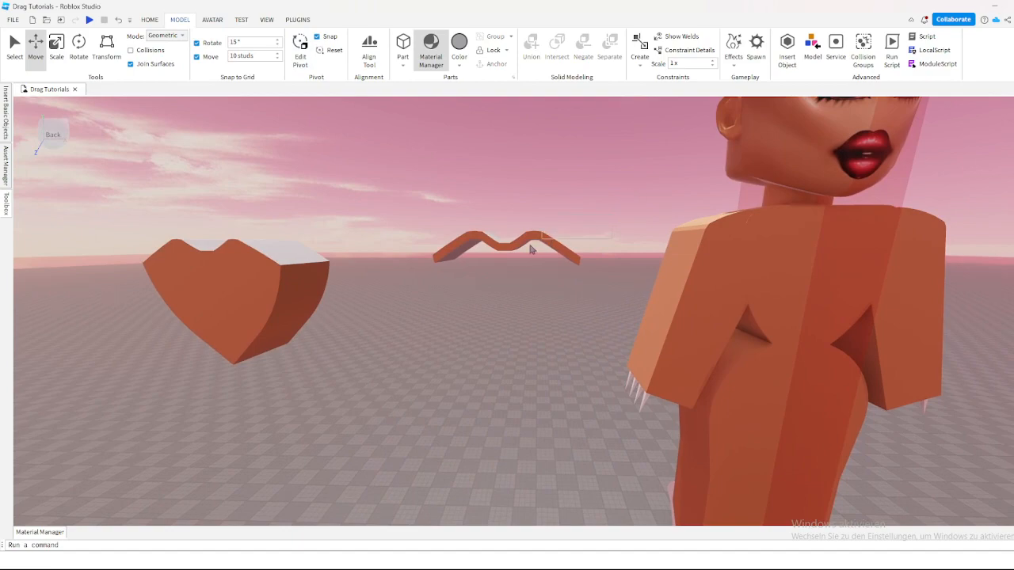
key("w")
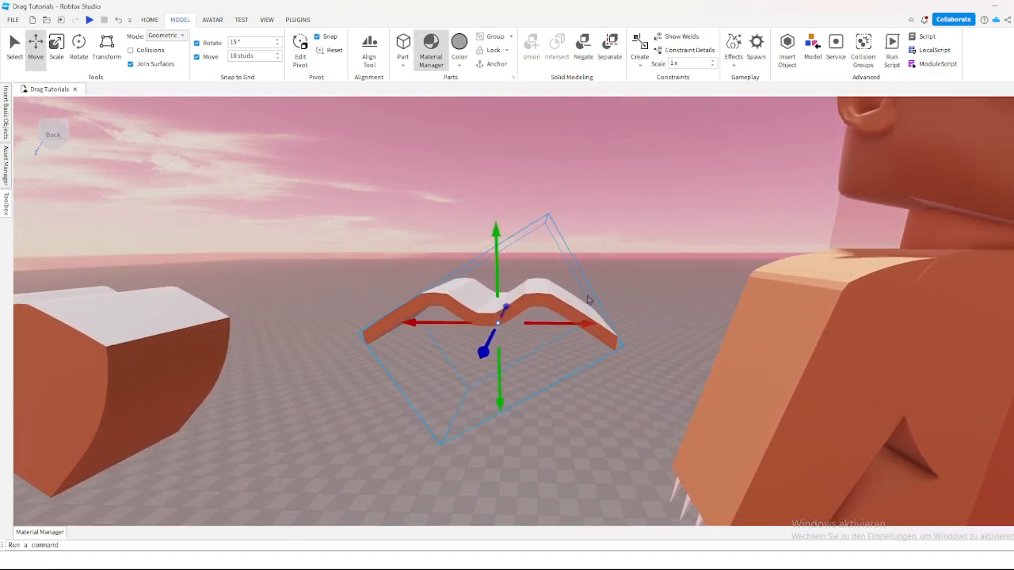
key("q")
key("d")
left_click_drag(572, 281, 683, 283)
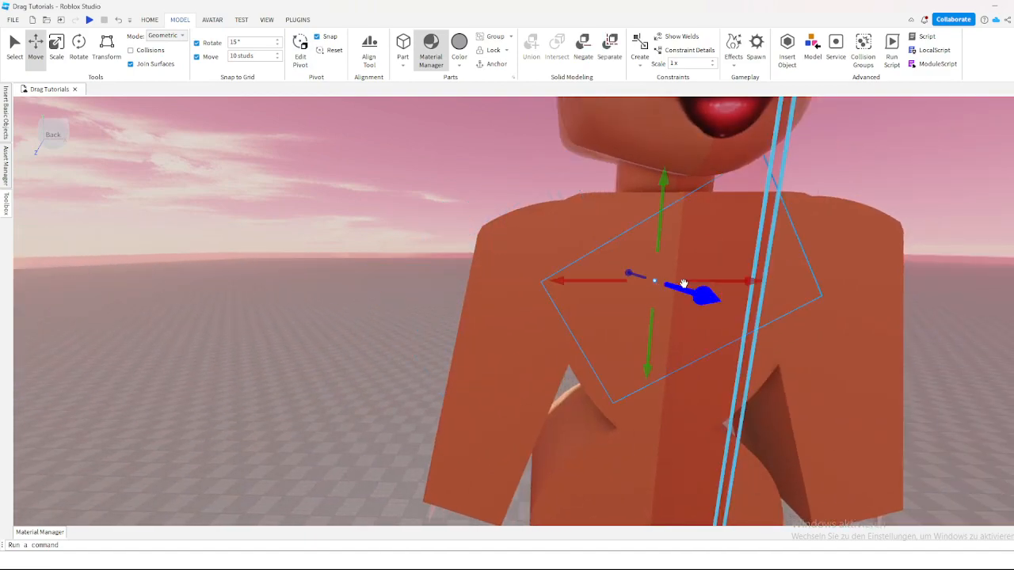
key("d")
key("a")
key("w")
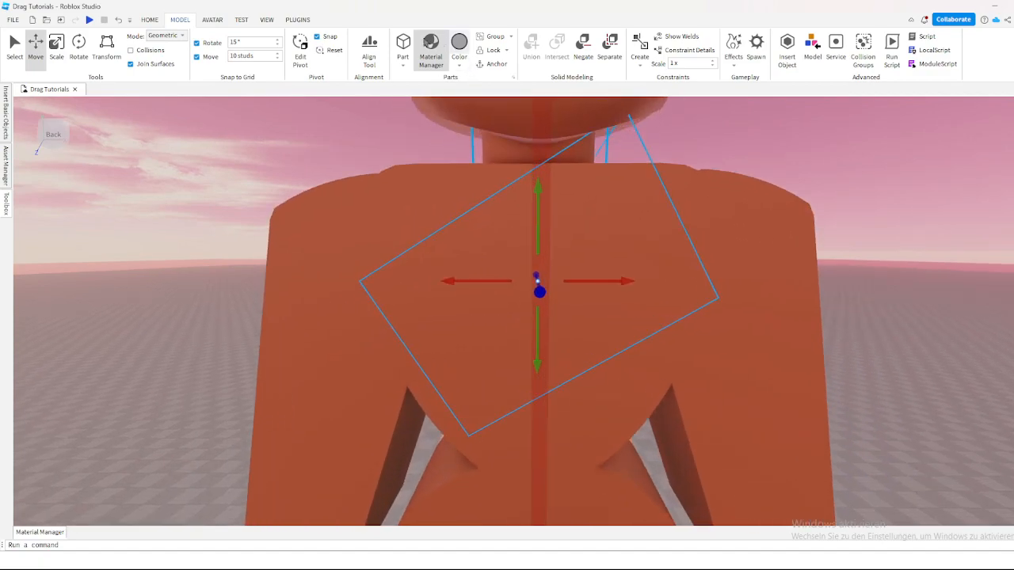
Step: Paint the curved strip on the chest Carnation pink with the Building Tools by F3X Paint tool, and exit the plugin
left_click(298, 20)
left_click(685, 49)
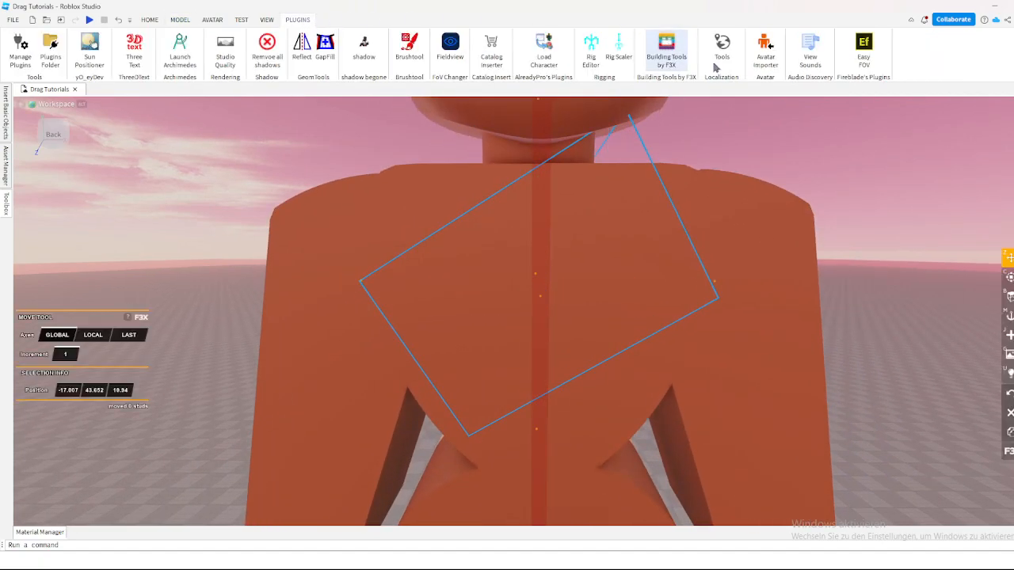
key("v")
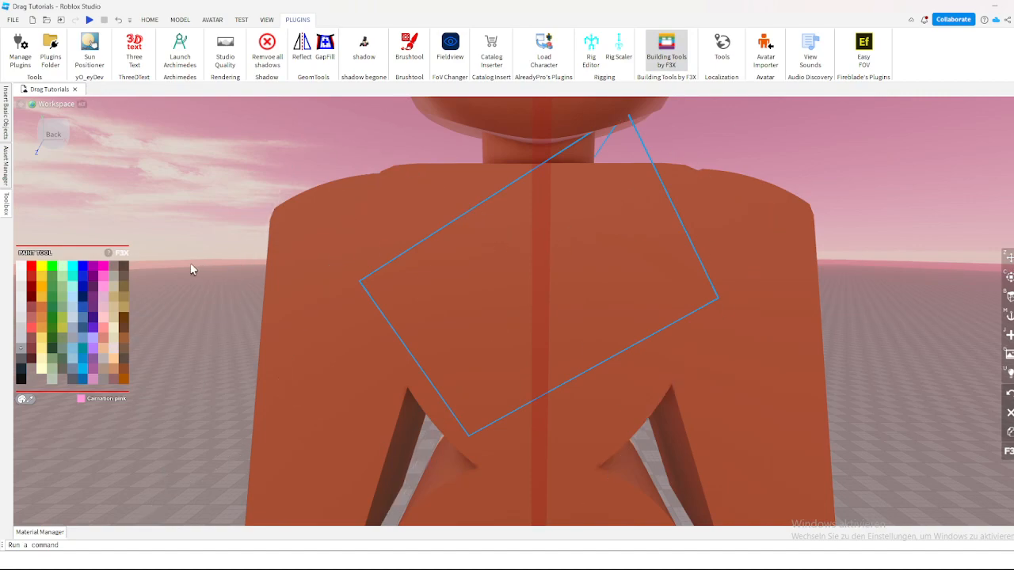
key("a")
right_click_drag(186, 271, 200, 269)
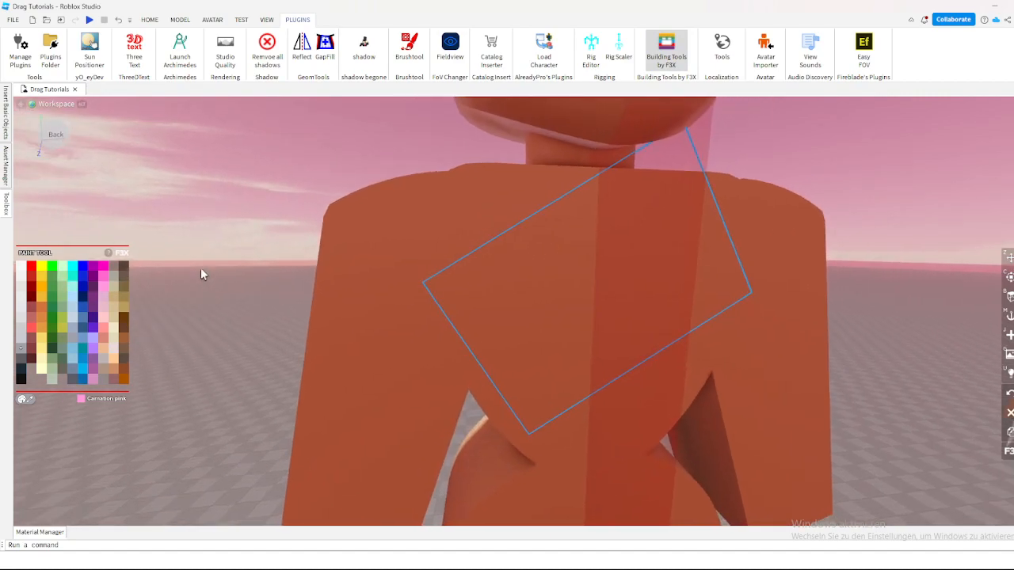
left_click(101, 293)
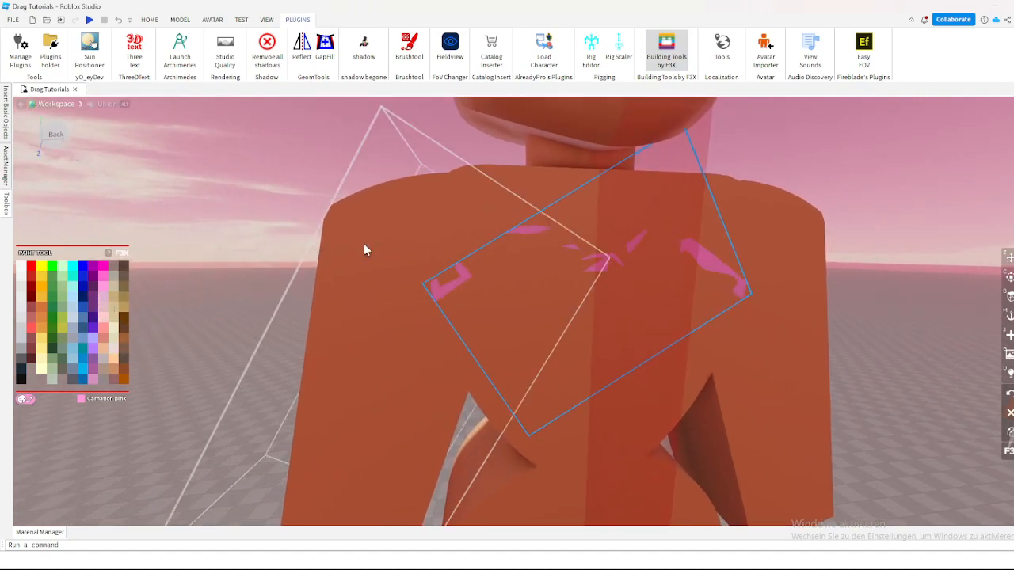
left_click(664, 52)
Step: Set the move snap to 0 studs and scale the pink strip's depth slightly so its front stands out from the chest
right_click_drag(685, 149, 682, 143)
key("w")
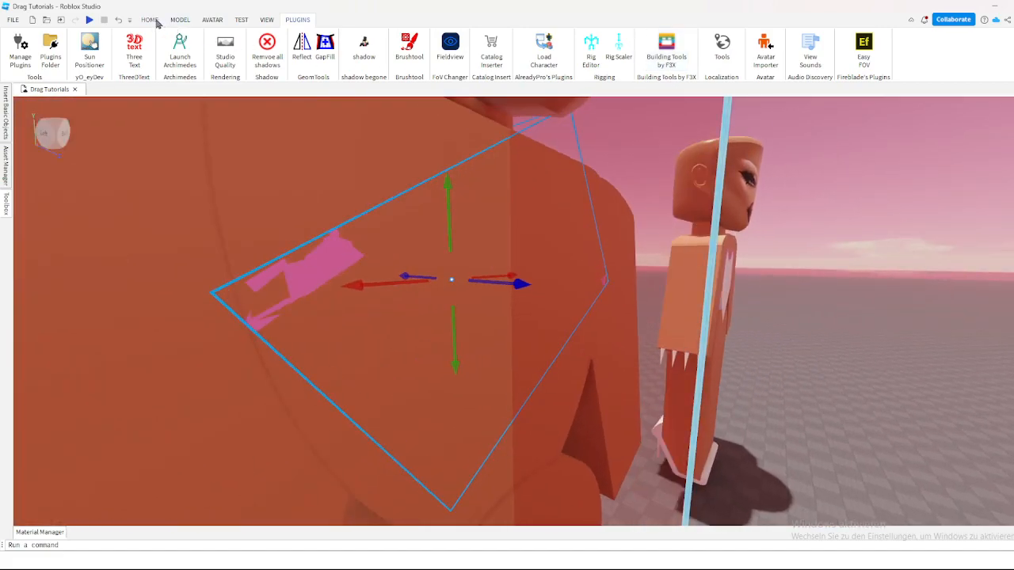
left_click(149, 20)
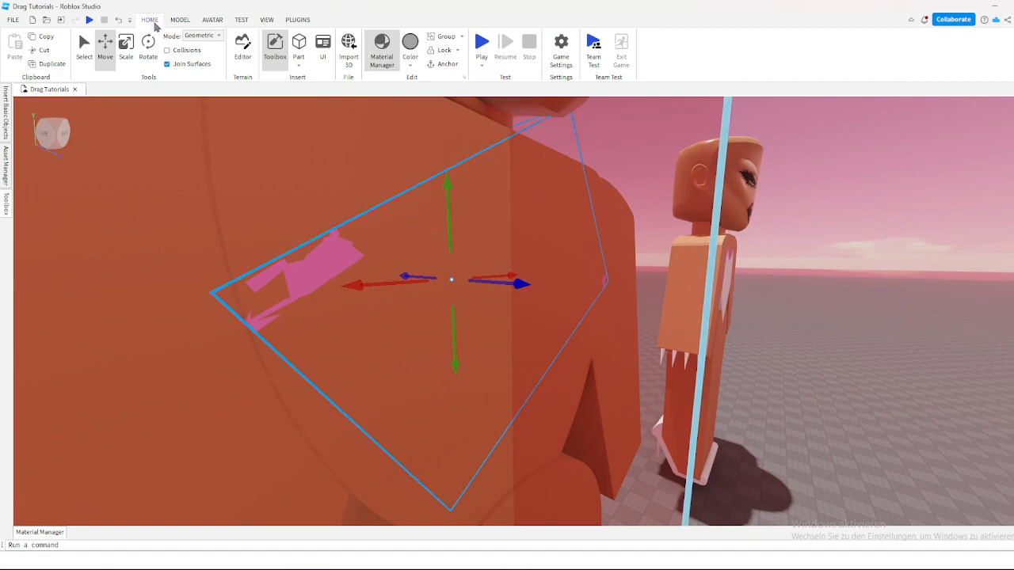
left_click(125, 50)
right_click_drag(292, 114, 566, 277)
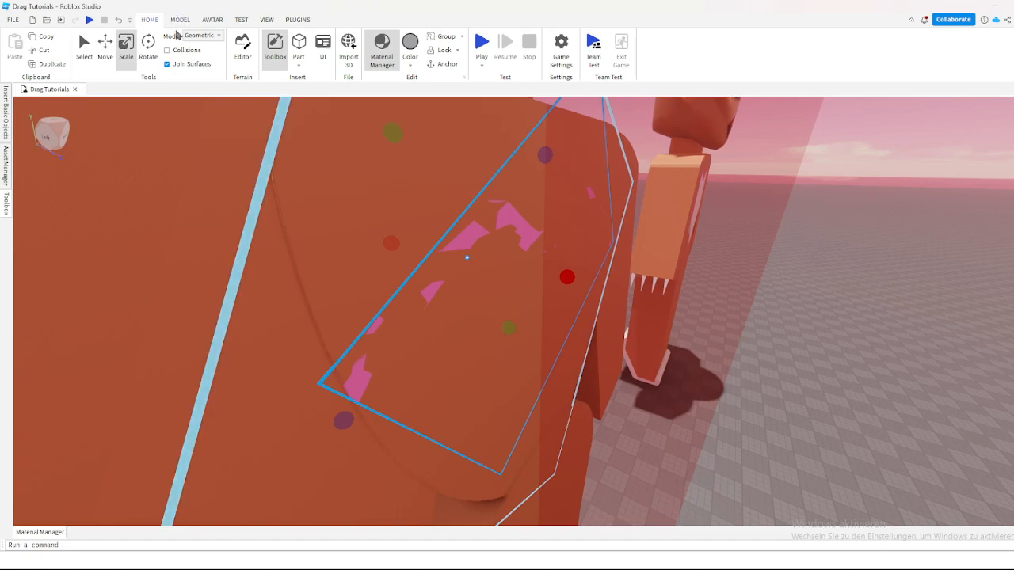
left_click(179, 21)
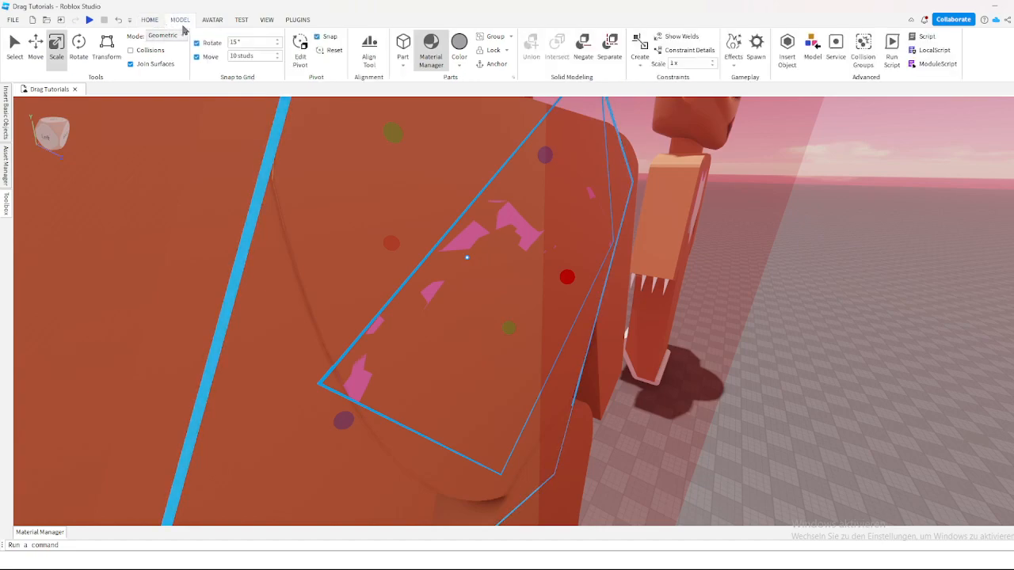
left_click(239, 56)
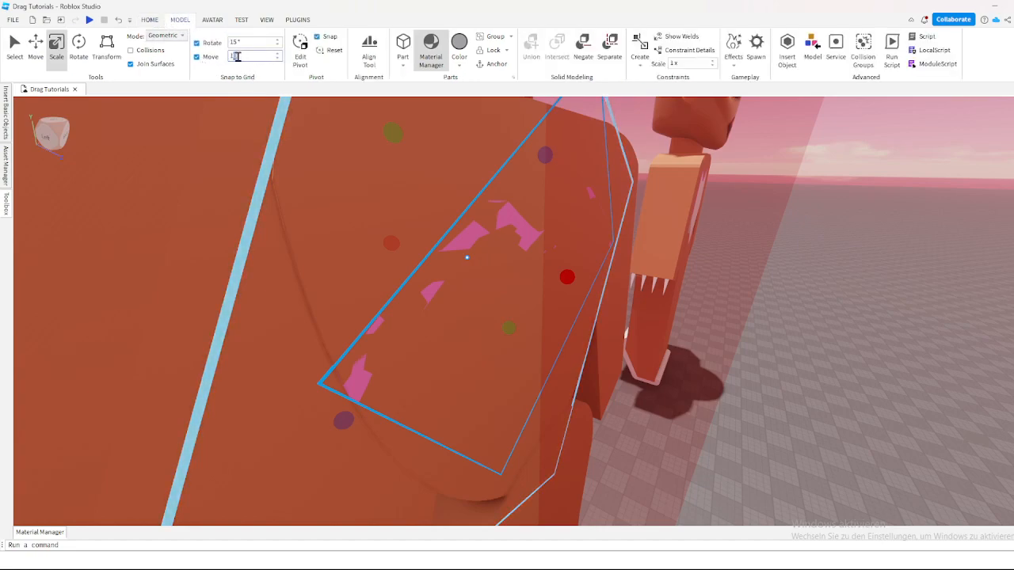
type("0")
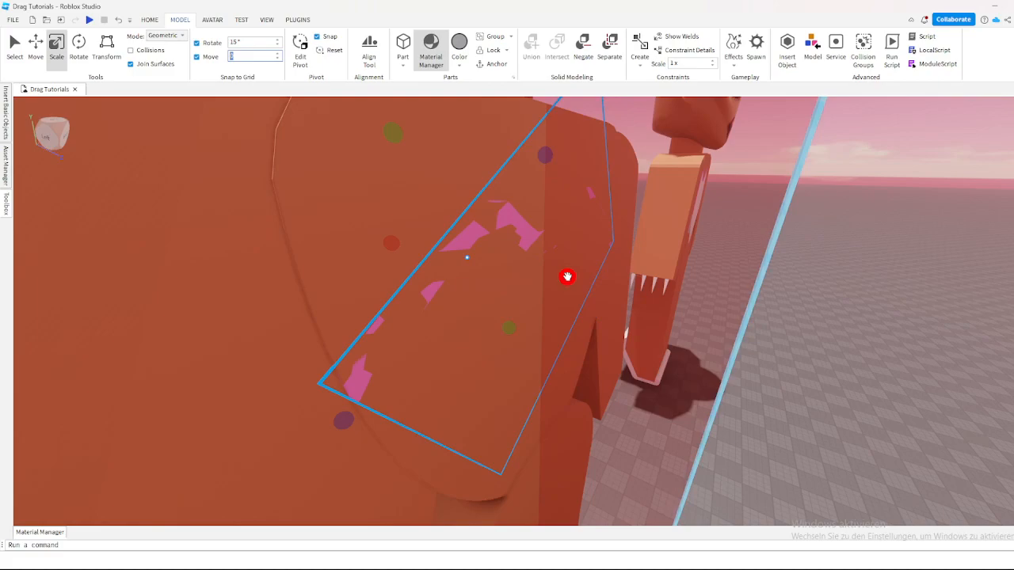
left_click(568, 276)
left_click_drag(567, 276, 569, 277)
right_click_drag(577, 278, 676, 304)
left_click(830, 373)
right_click_drag(830, 373, 826, 367)
Step: Set the move snap to 10 studs and move the heart-shaped piece onto the figure's chest beneath the pink strip
scroll(830, 373, "down", 4)
scroll(830, 373, "up", 3)
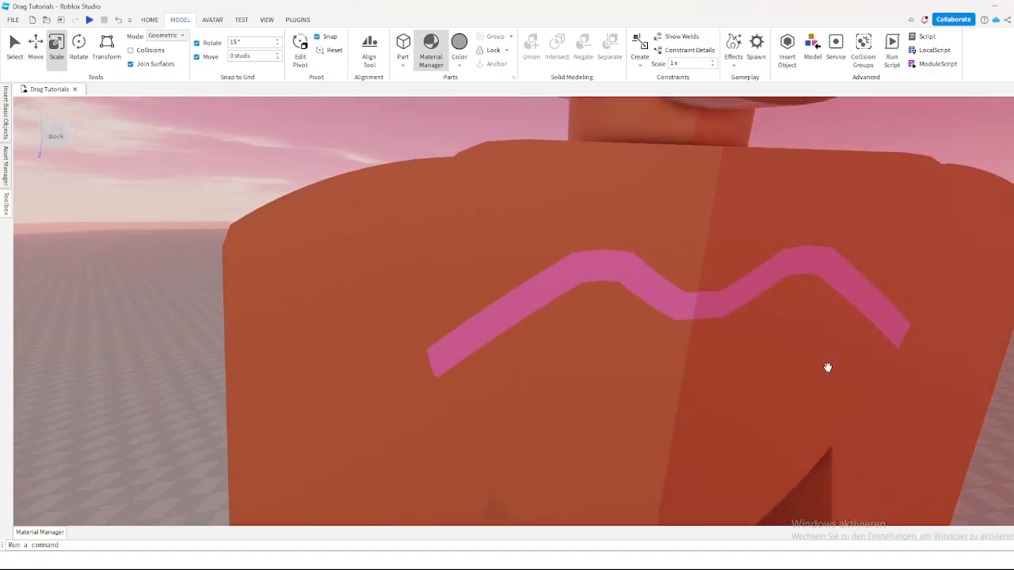
scroll(826, 367, "down", 6)
scroll(664, 250, "down", 2)
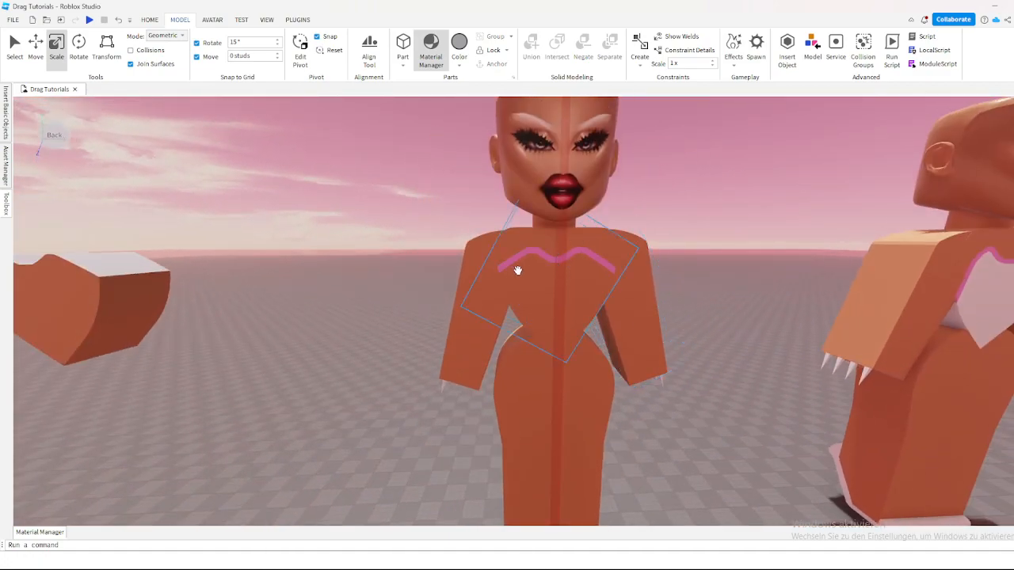
right_click_drag(512, 269, 512, 269)
right_click_drag(699, 283, 700, 283)
right_click_drag(620, 271, 620, 272)
left_click_drag(320, 317, 385, 311)
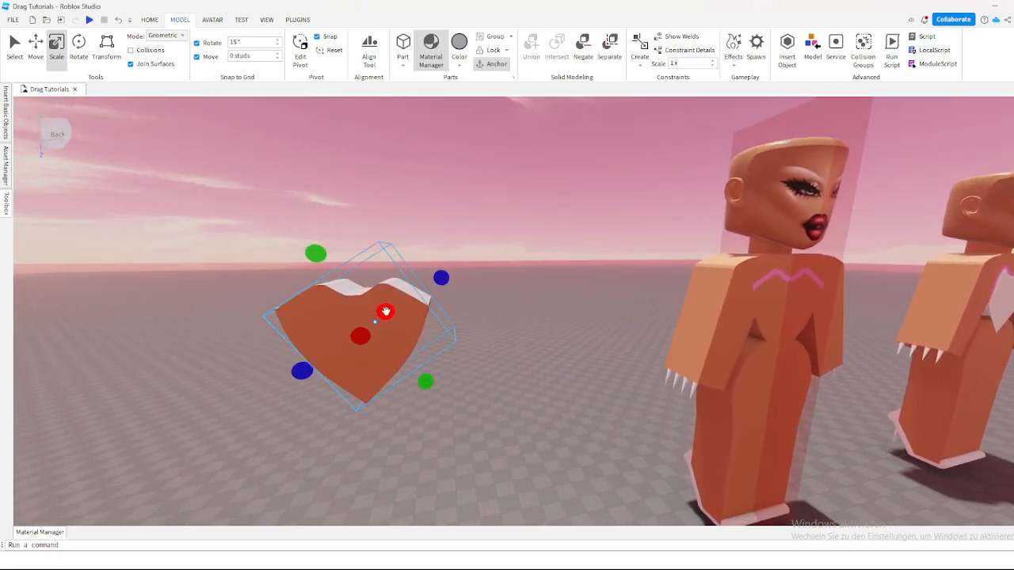
key("f")
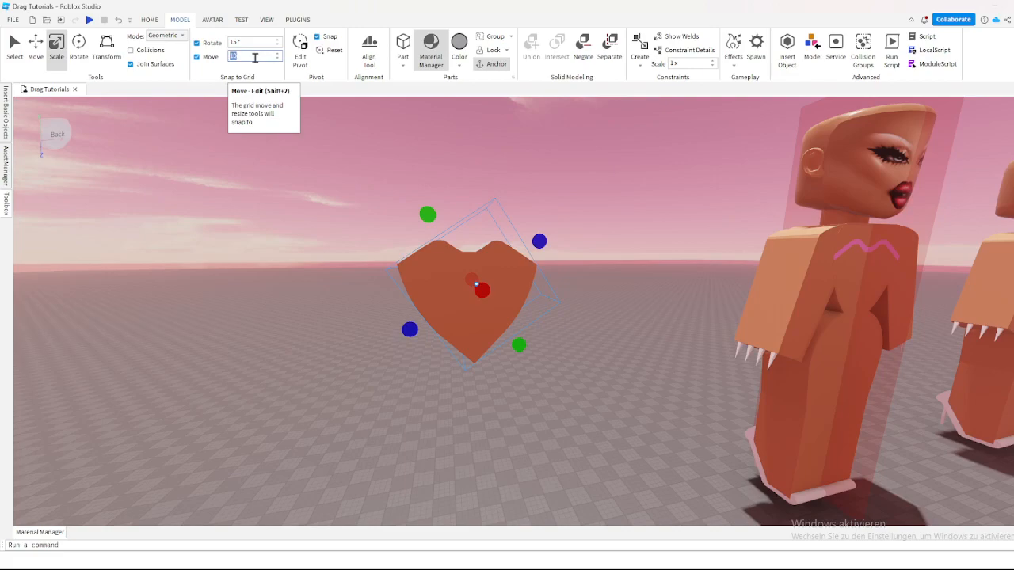
right_click_drag(419, 283, 475, 238)
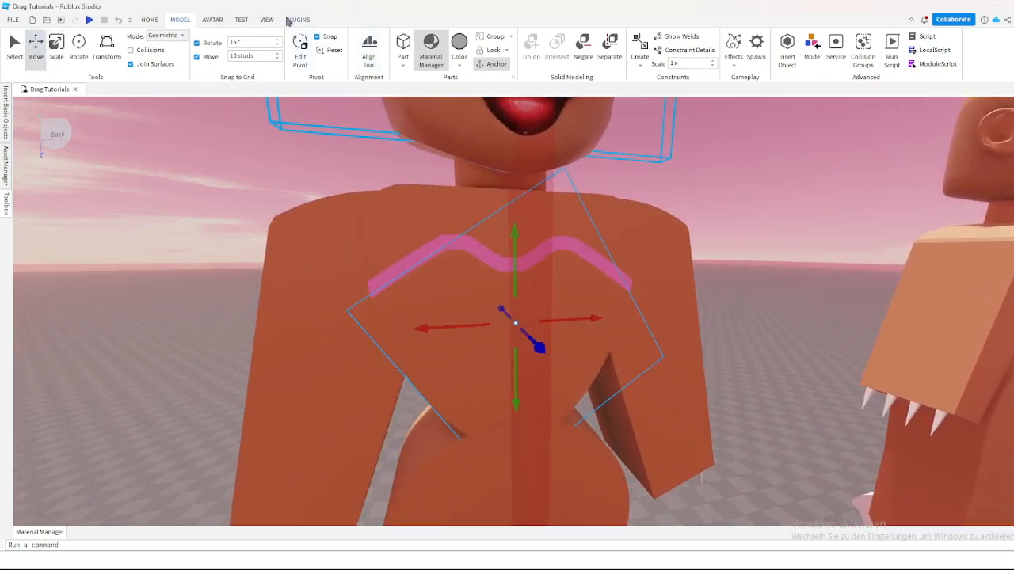
Step: Paint the heart-shaped chest piece a near-white colour with the Building Tools by F3X Paint tool, and exit the plugin
left_click(298, 19)
left_click(667, 51)
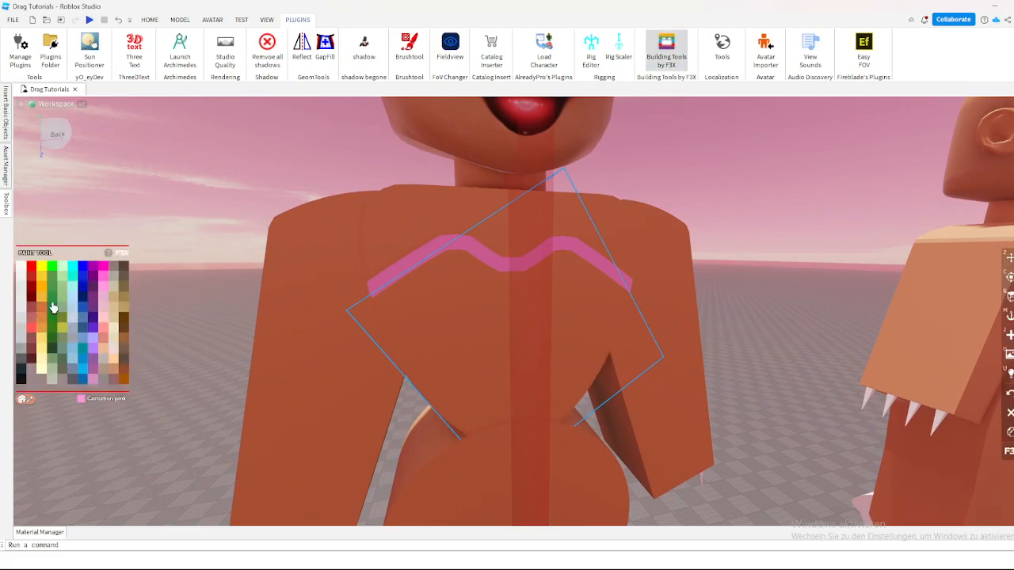
left_click(662, 54)
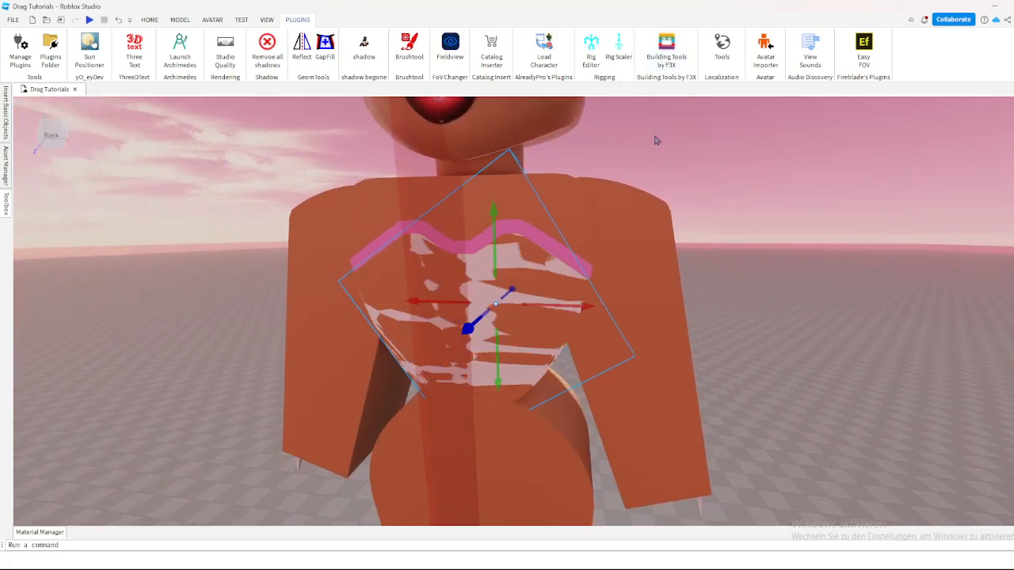
Step: Set the move snap to 0 studs and scale the near-white heart piece's depth slightly so its front clears the chest surface, and deselect it
right_click_drag(655, 140, 650, 136)
left_click(152, 20)
left_click(126, 44)
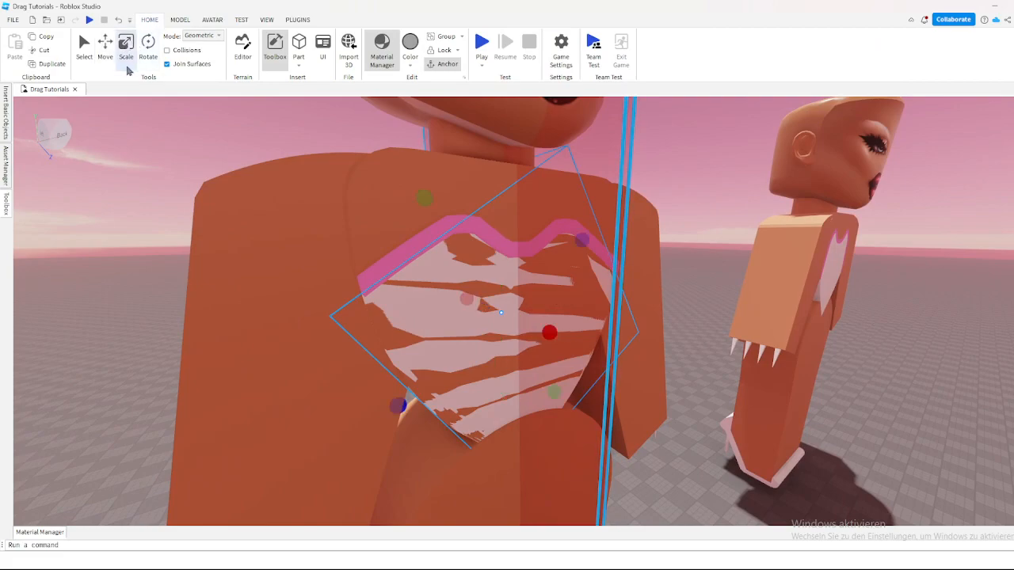
right_click_drag(619, 277, 625, 281)
scroll(625, 280, "up", 5)
left_click(180, 20)
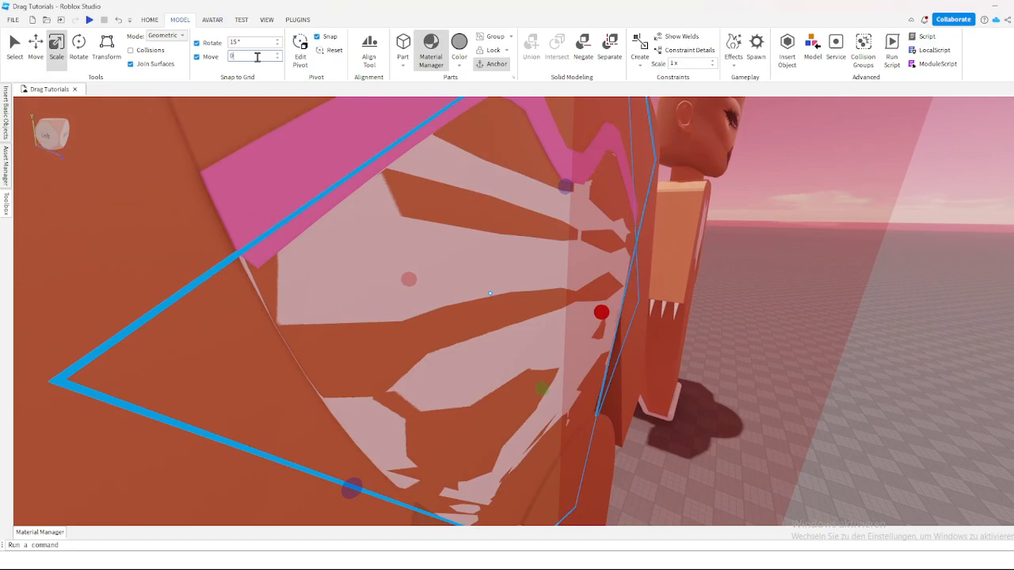
key("Return")
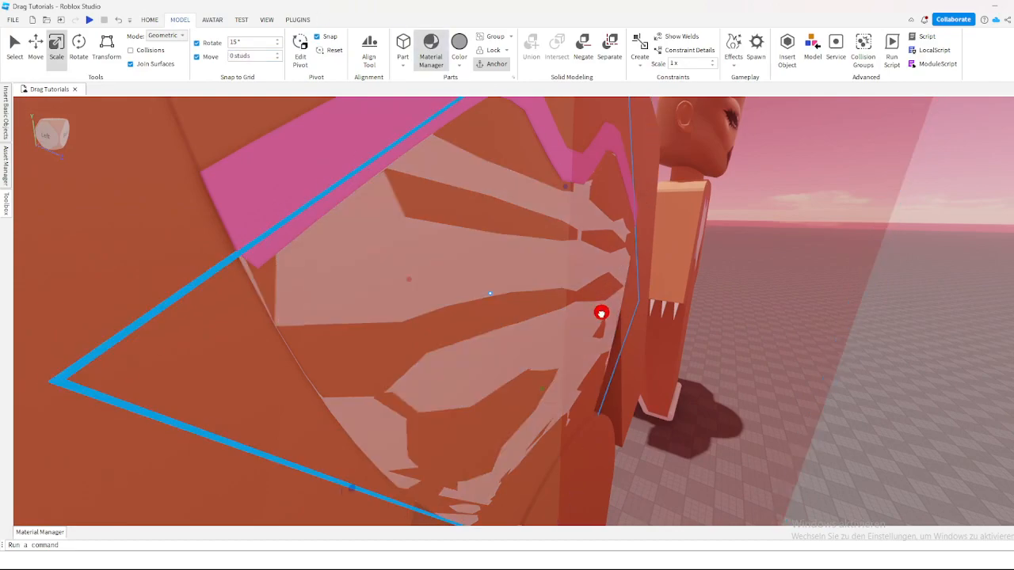
left_click_drag(607, 313, 602, 312)
left_click(824, 329)
Step: Examine the heart-shaped top and pink trim from the front, comparing the figure with the finished one beside it
scroll(831, 333, "down", 5)
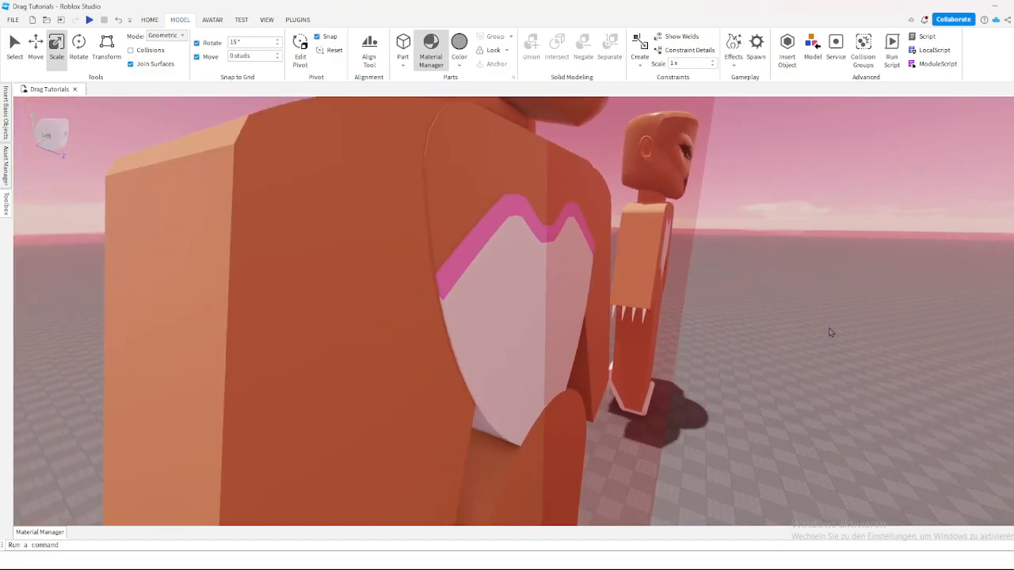
right_click_drag(831, 333, 830, 333)
scroll(824, 317, "down", 3)
scroll(812, 300, "down", 3)
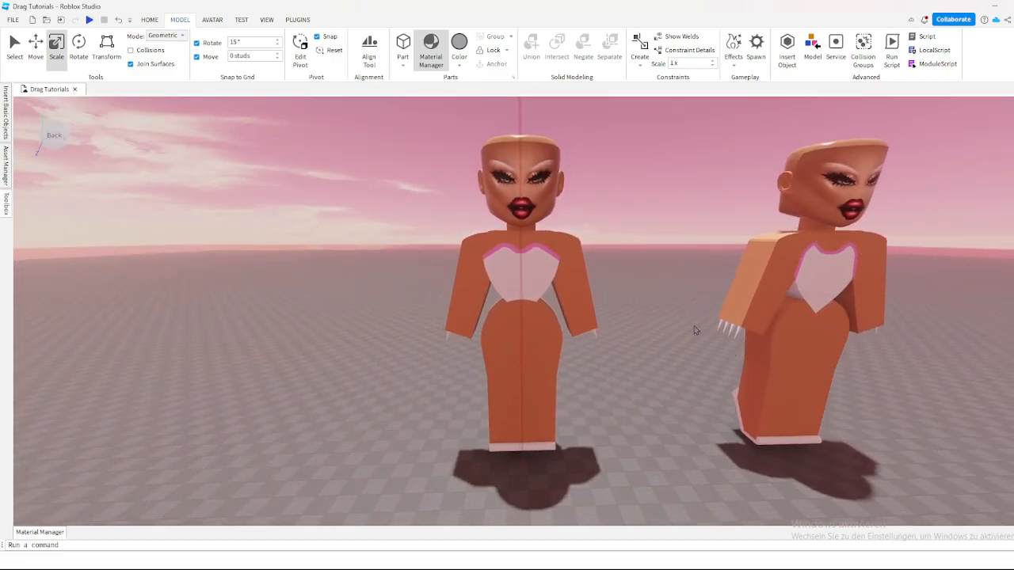
scroll(573, 290, "up", 6)
scroll(765, 293, "down", 4)
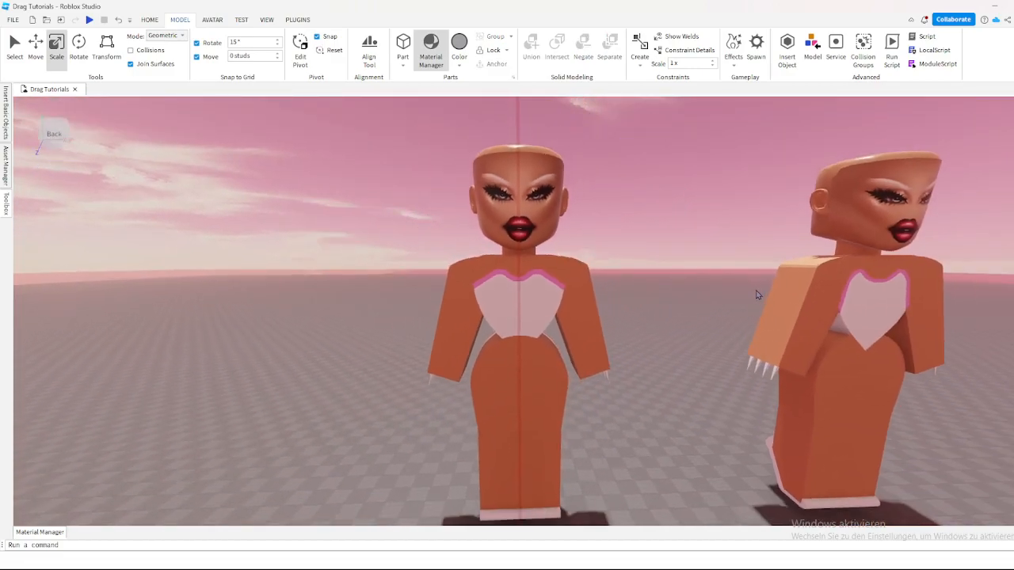
scroll(748, 291, "down", 2)
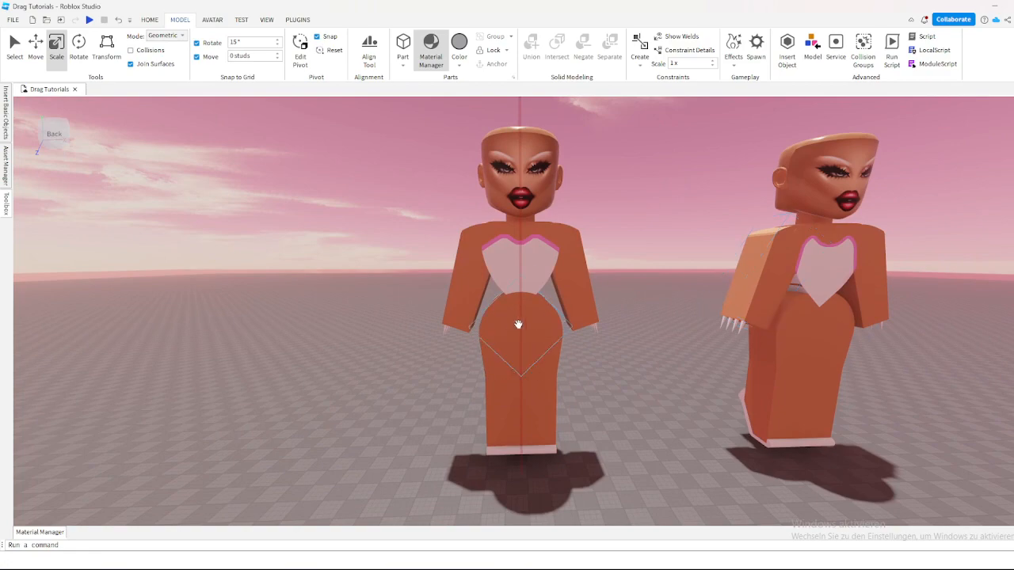
middle_click_drag(518, 324, 507, 290)
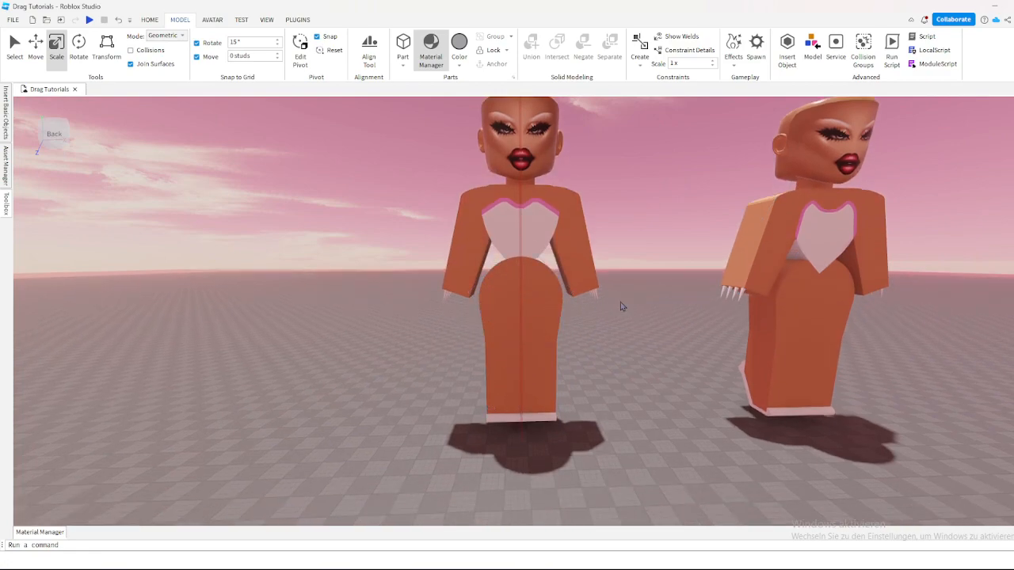
scroll(621, 306, "up", 5)
scroll(633, 301, "down", 3)
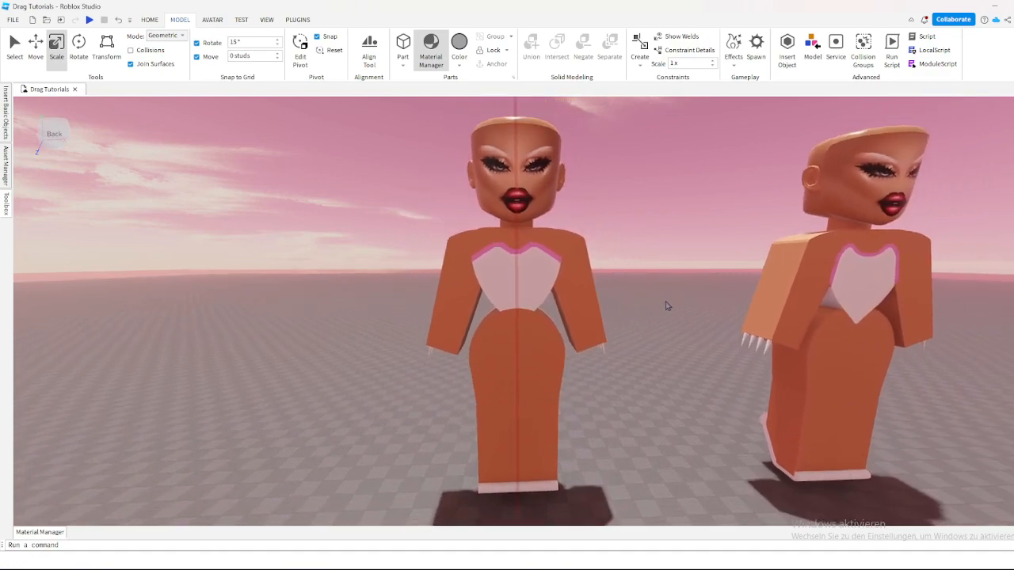